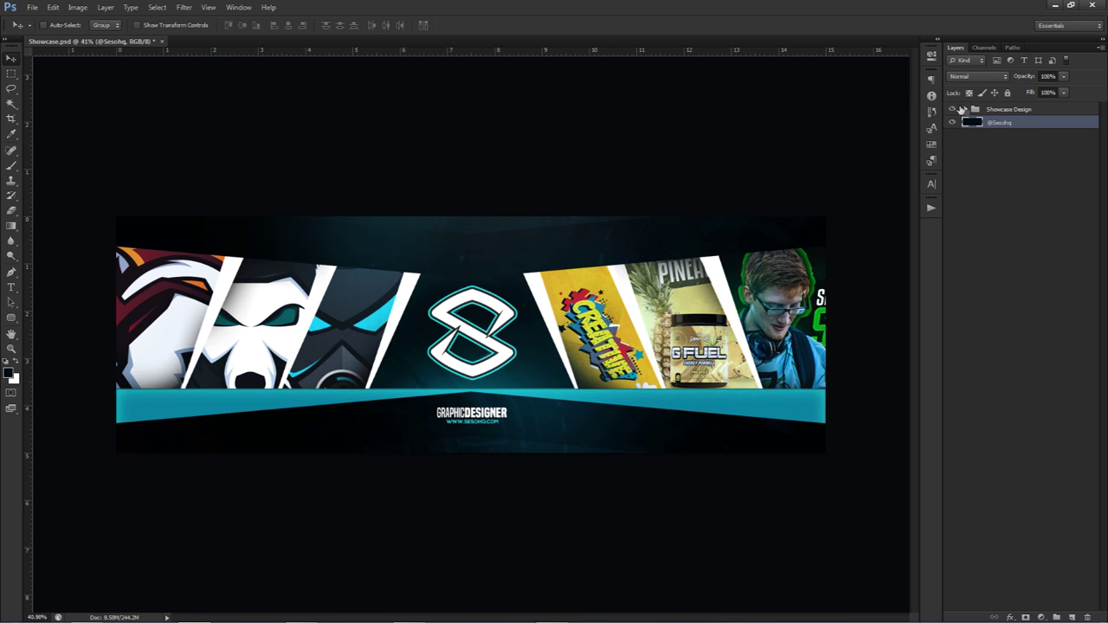
Toggle the clipped artwork layers inside the Showcase Design group off and on to examine the banner's base layout
{"action": "left_click", "coordinate": [965, 109]}
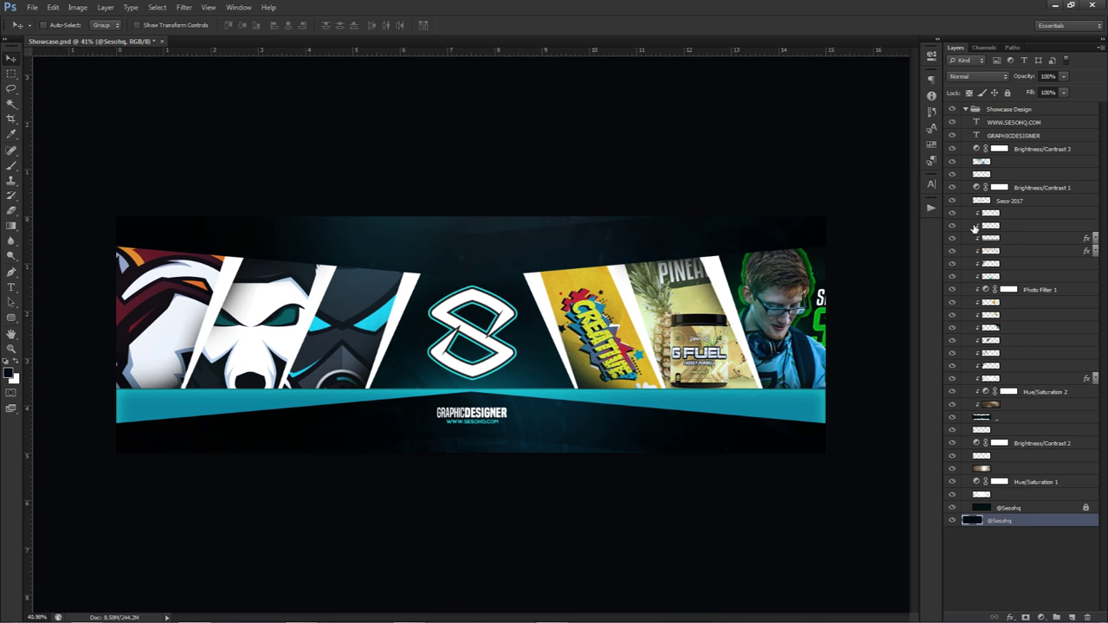
{"action": "left_click_drag", "start_coordinate": [952, 302], "coordinate": [958, 383]}
{"action": "left_click", "coordinate": [953, 366]}
{"action": "left_click", "coordinate": [952, 265]}
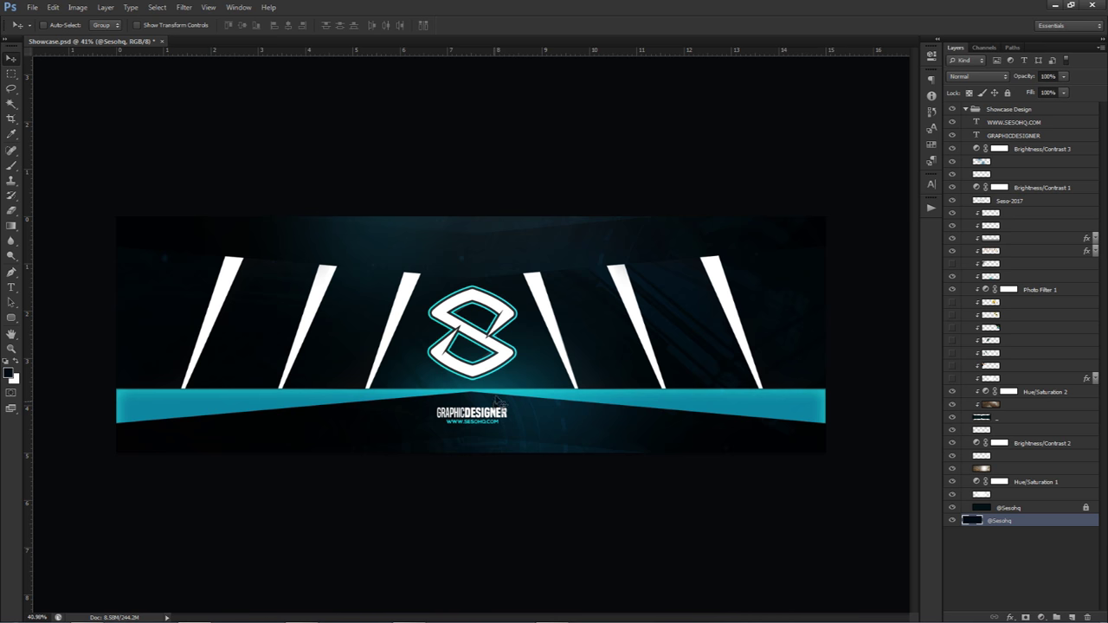
{"action": "left_click_drag", "start_coordinate": [952, 263], "coordinate": [952, 382]}
{"action": "left_click", "coordinate": [966, 109]}
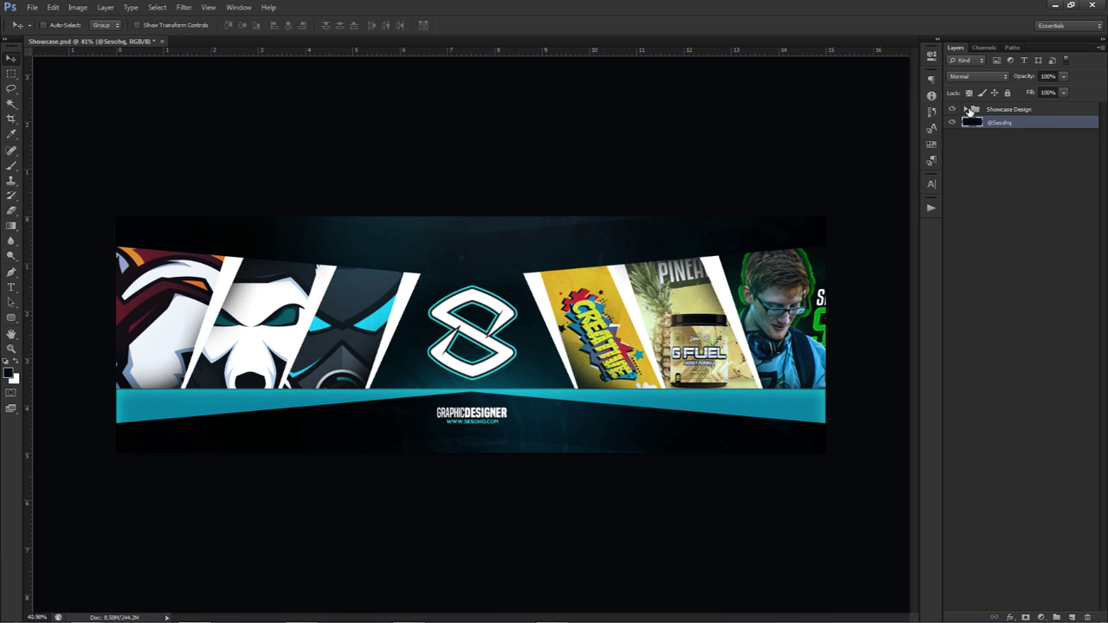
{"action": "left_click", "coordinate": [1008, 109]}
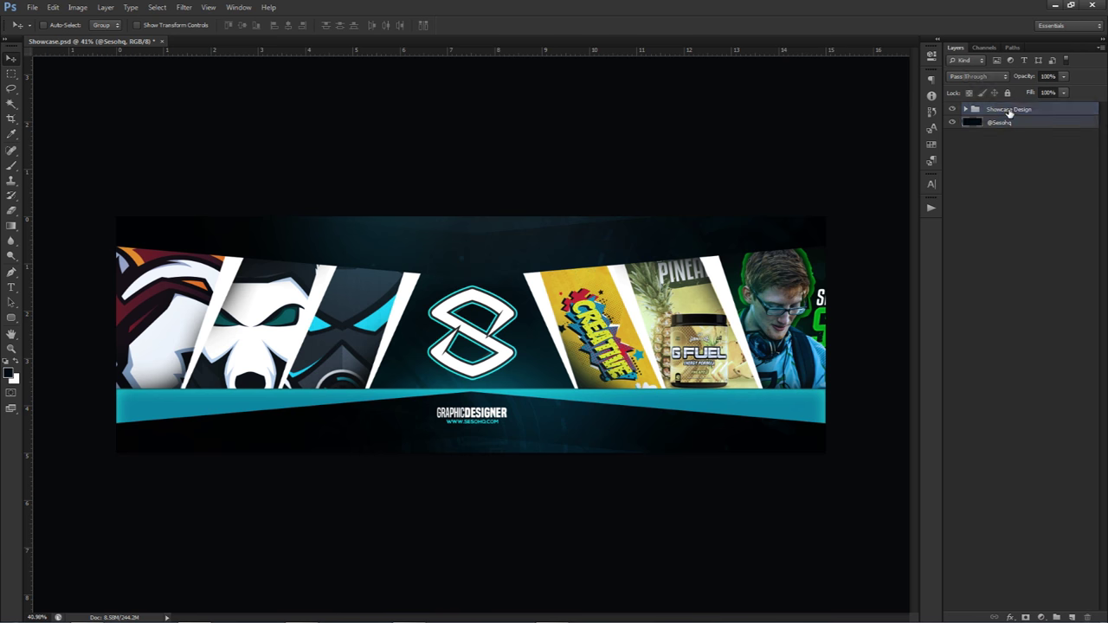
{"action": "left_click", "coordinate": [952, 109]}
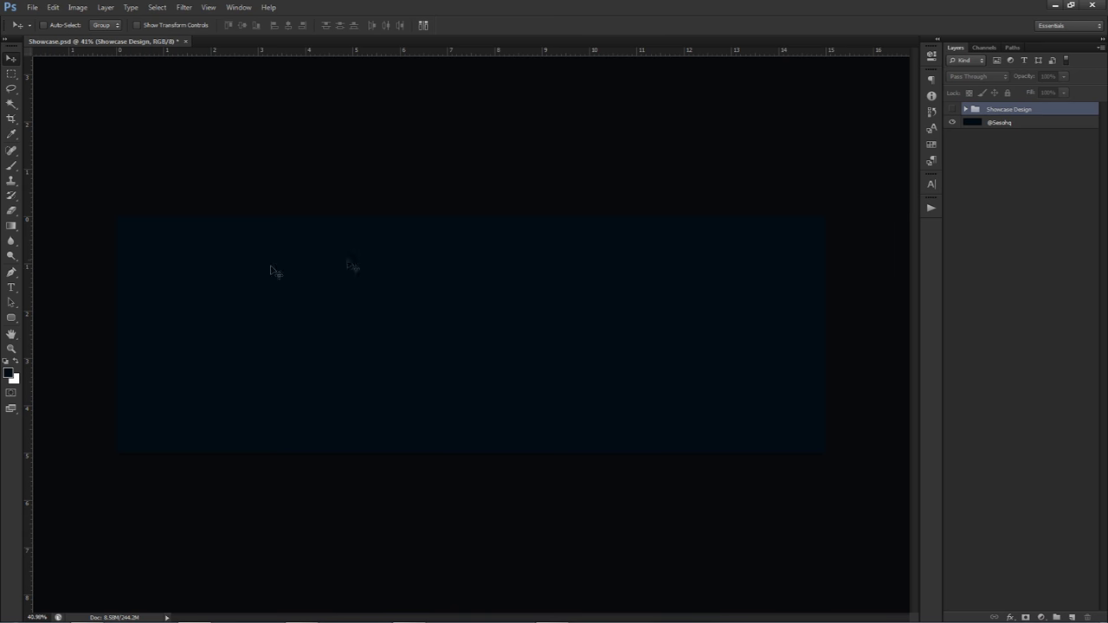
{"action": "left_click", "coordinate": [12, 377]}
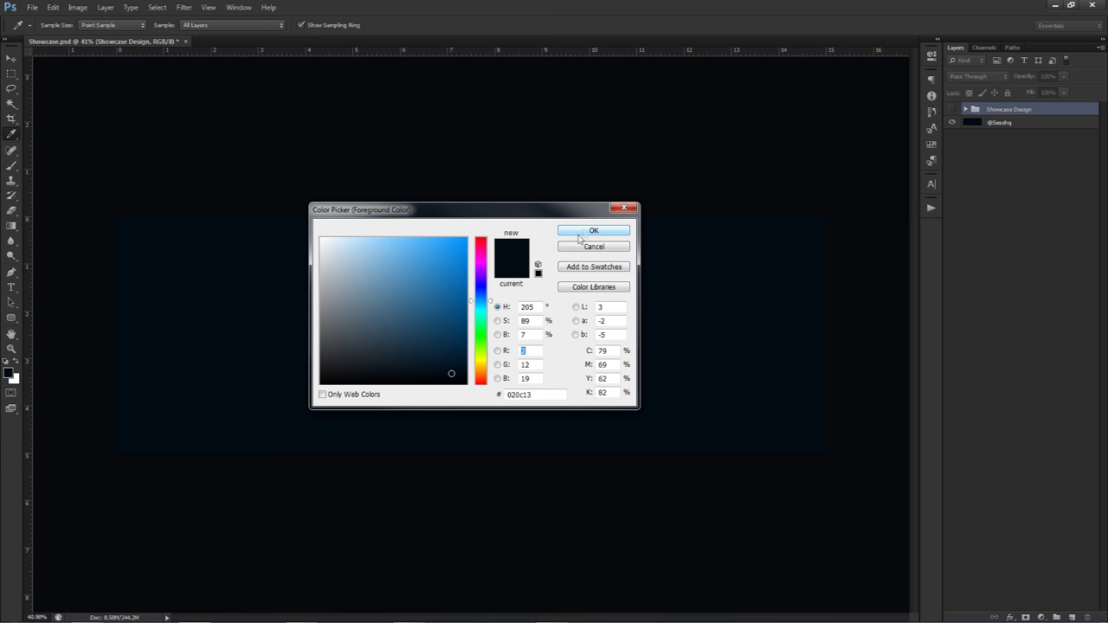
{"action": "left_click", "coordinate": [523, 394]}
{"action": "left_click", "coordinate": [578, 231]}
{"action": "key", "text": "v"}
{"action": "left_click", "coordinate": [983, 124]}
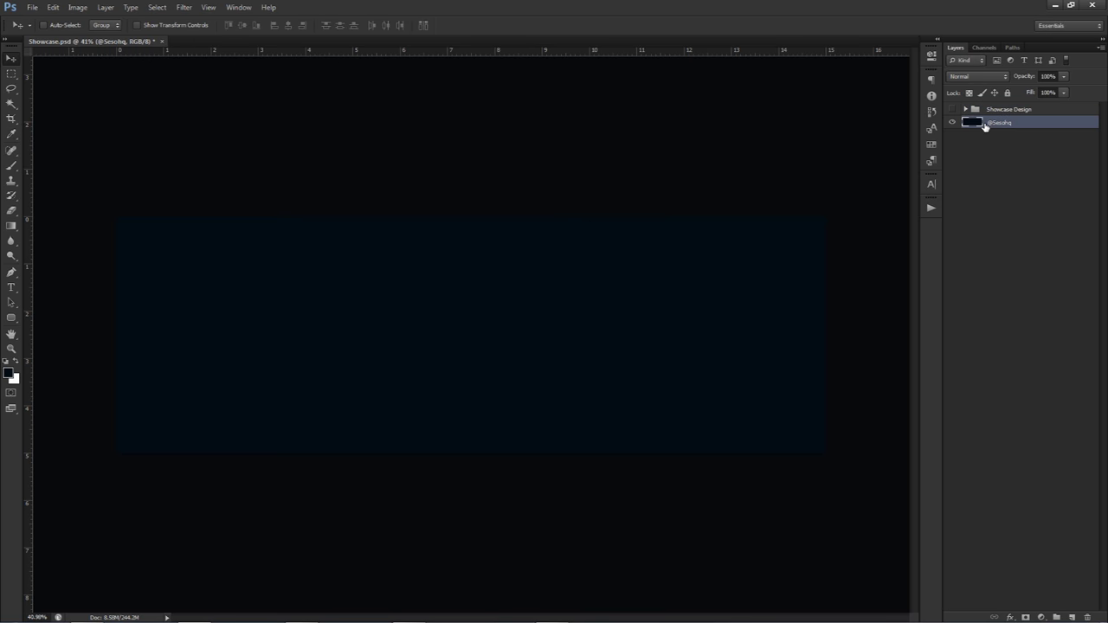
Show the Showcase Design group, trace a trial V-shaped path along the artwork's upper edge with the Pen tool, and delete that path
{"action": "left_click", "coordinate": [952, 110]}
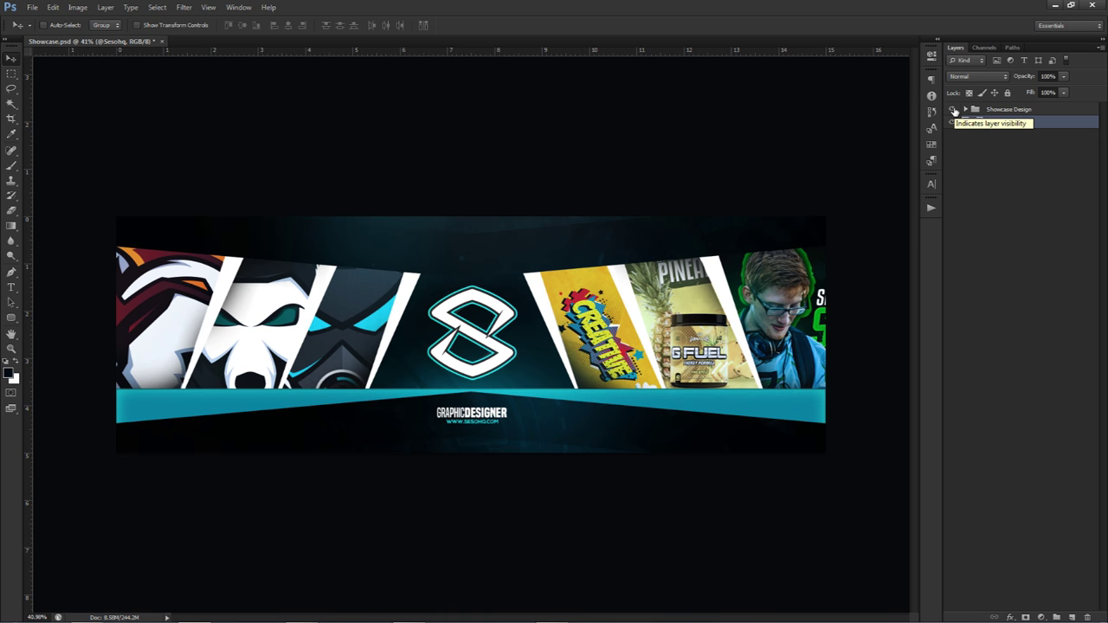
{"action": "key", "text": "p"}
{"action": "left_click", "coordinate": [111, 246]}
{"action": "left_click", "coordinate": [474, 279]}
{"action": "left_click", "coordinate": [835, 238]}
{"action": "right_click", "coordinate": [736, 270]}
{"action": "left_click", "coordinate": [738, 297]}
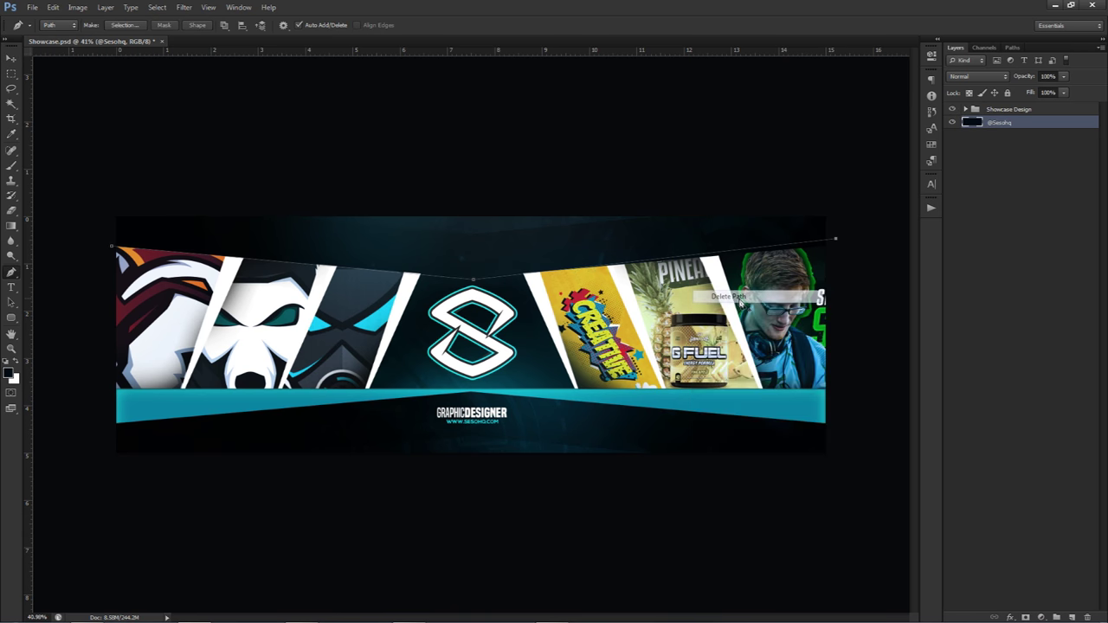
Hide the Showcase Design group, show the guides, and start a pen path from just outside the canvas's left edge down to the vertical centre guide
{"action": "left_click", "coordinate": [952, 110]}
{"action": "key", "text": "ctrl+semicolon"}
{"action": "left_click", "coordinate": [104, 235]}
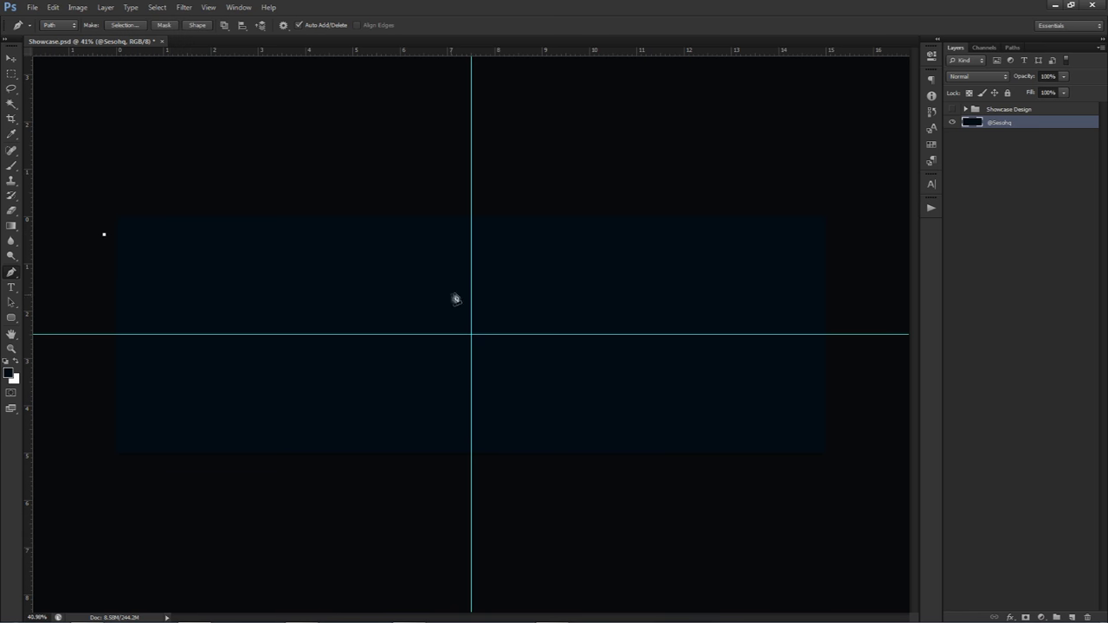
{"action": "key", "text": "ctrl+z"}
{"action": "left_click", "coordinate": [100, 259]}
{"action": "left_click", "coordinate": [470, 280]}
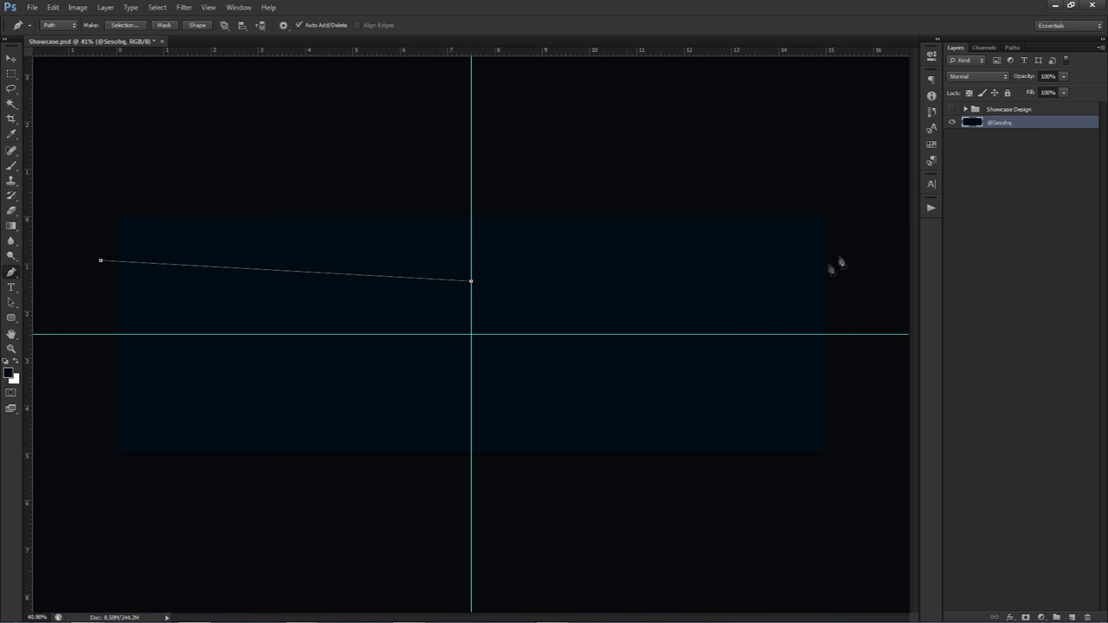
Add a horizontal guide level with the path's start point, extend the path to the right canvas edge, and close it around the area above the canvas
{"action": "left_click_drag", "start_coordinate": [460, 52], "coordinate": [412, 261]}
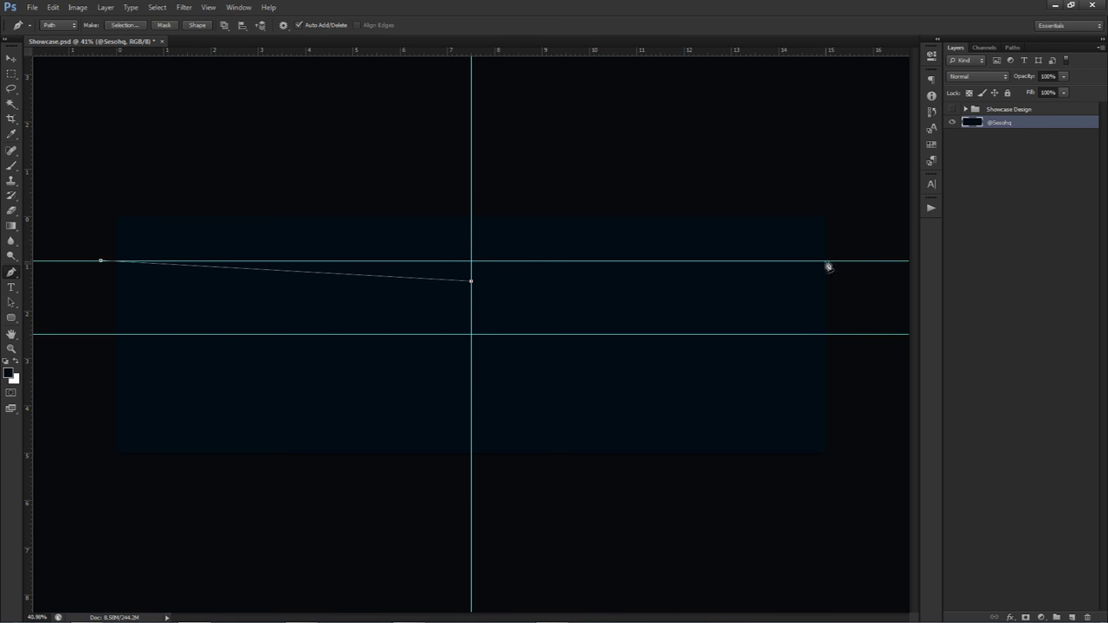
{"action": "left_click", "coordinate": [826, 261]}
{"action": "left_click", "coordinate": [872, 192]}
{"action": "left_click", "coordinate": [775, 121]}
{"action": "left_click", "coordinate": [189, 135]}
{"action": "left_click", "coordinate": [60, 141]}
{"action": "left_click", "coordinate": [100, 261]}
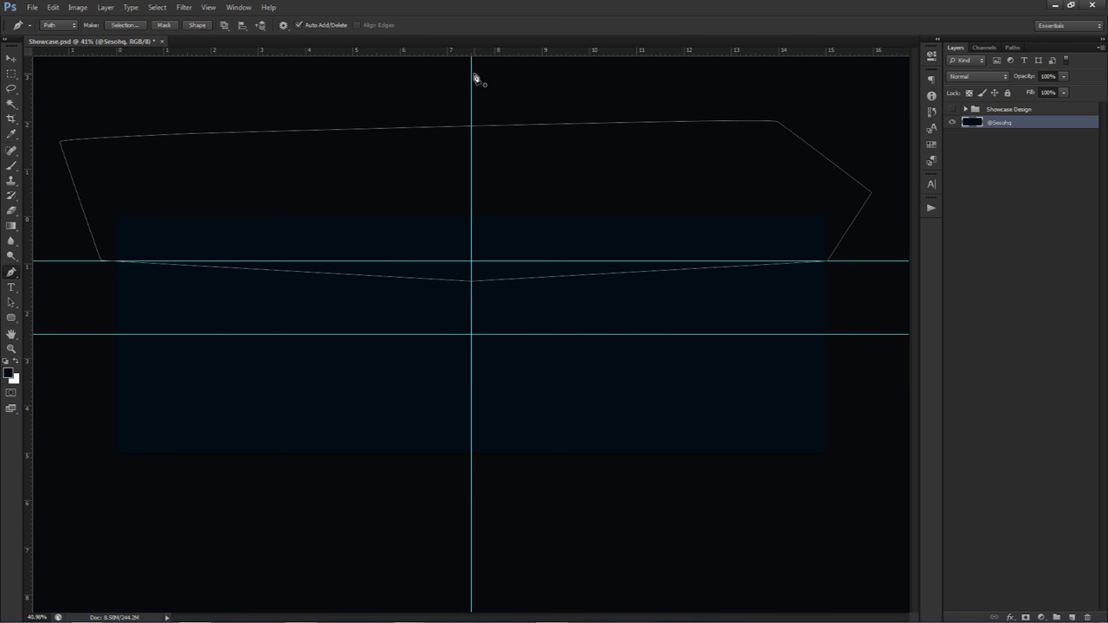
Create a new 3000 × 1000 pixel RGB document at 200 pixels/centimetre with a white background
{"action": "key", "text": "ctrl+h"}
{"action": "key", "text": "ctrl+h"}
{"action": "left_click", "coordinate": [32, 8]}
{"action": "left_click", "coordinate": [42, 20]}
{"action": "double_click", "coordinate": [532, 217]}
{"action": "key", "text": "Tab"}
{"action": "key", "text": "shift+Tab"}
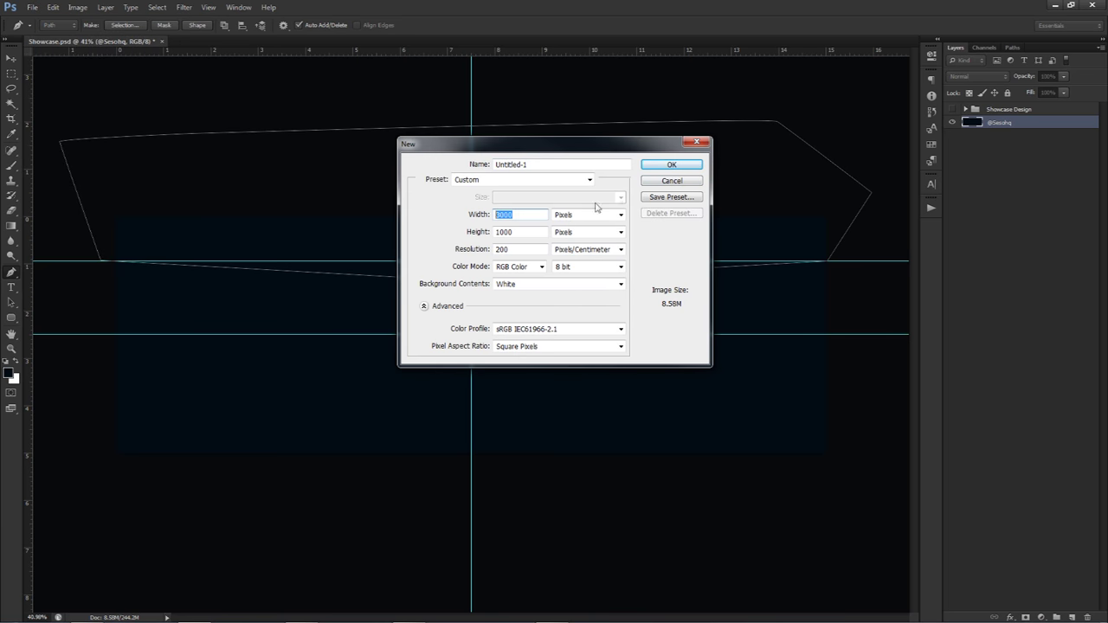
{"action": "left_click", "coordinate": [662, 166]}
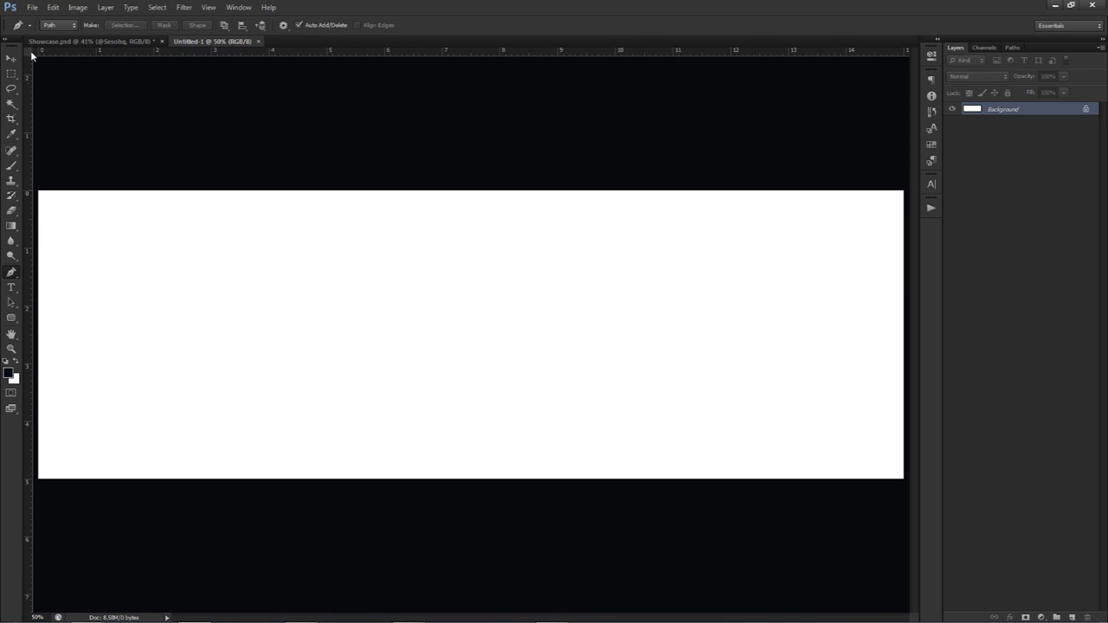
Place a vertical and a horizontal guide through the middle of the new canvas, and return to Showcase.psd
{"action": "left_click_drag", "start_coordinate": [30, 76], "coordinate": [476, 153]}
{"action": "left_click_drag", "start_coordinate": [505, 50], "coordinate": [487, 334]}
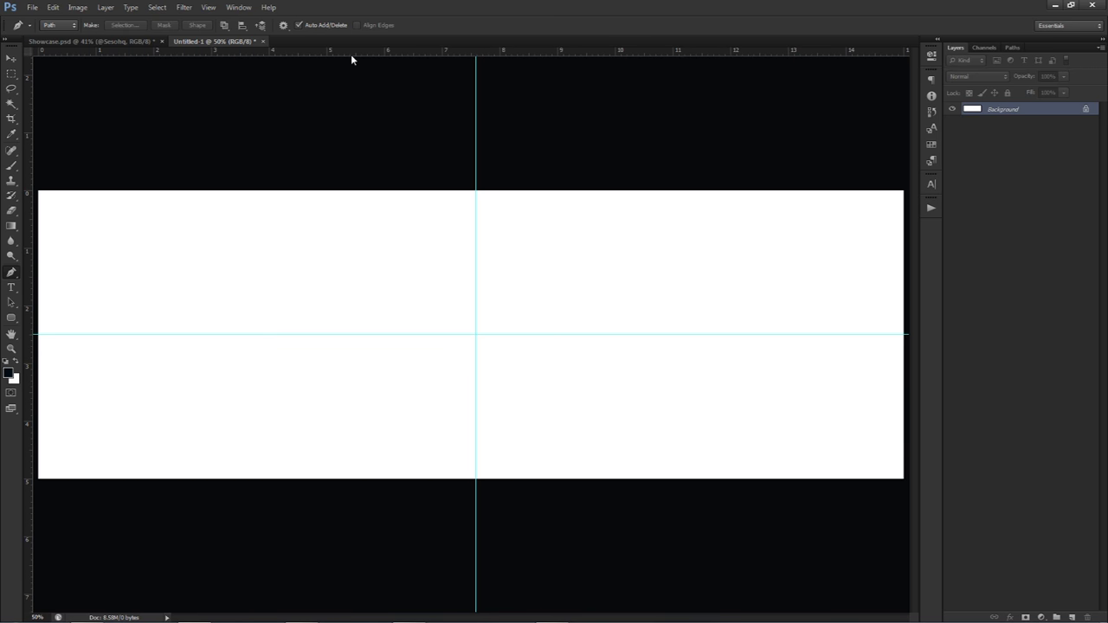
{"action": "left_click", "coordinate": [126, 41]}
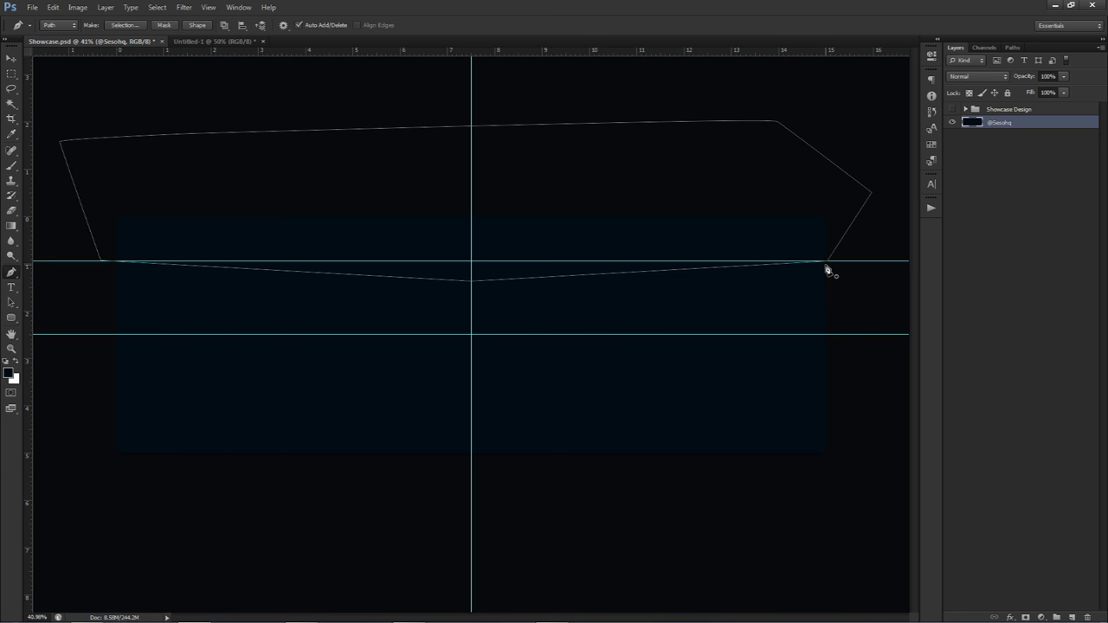
Fill the closed path with white on a new layer, and clear away the path and the guides
{"action": "left_click", "coordinate": [1071, 615]}
{"action": "right_click", "coordinate": [631, 318]}
{"action": "left_click", "coordinate": [660, 382]}
{"action": "left_click", "coordinate": [630, 163]}
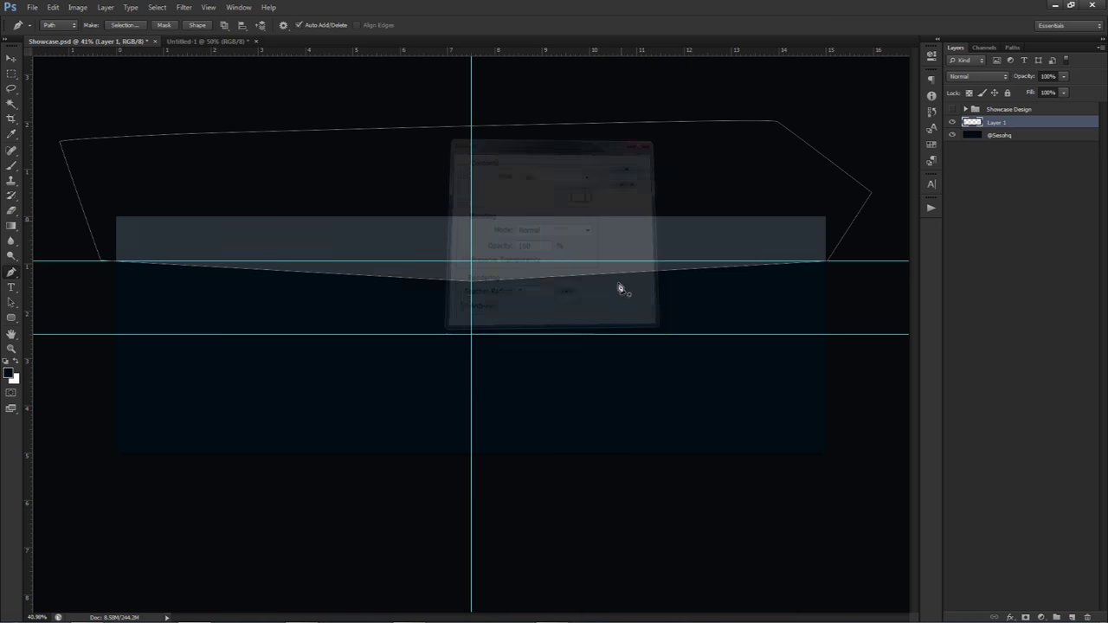
{"action": "right_click", "coordinate": [620, 288]}
{"action": "left_click", "coordinate": [656, 305]}
{"action": "key", "text": "ctrl+semicolon"}
{"action": "key", "text": "v"}
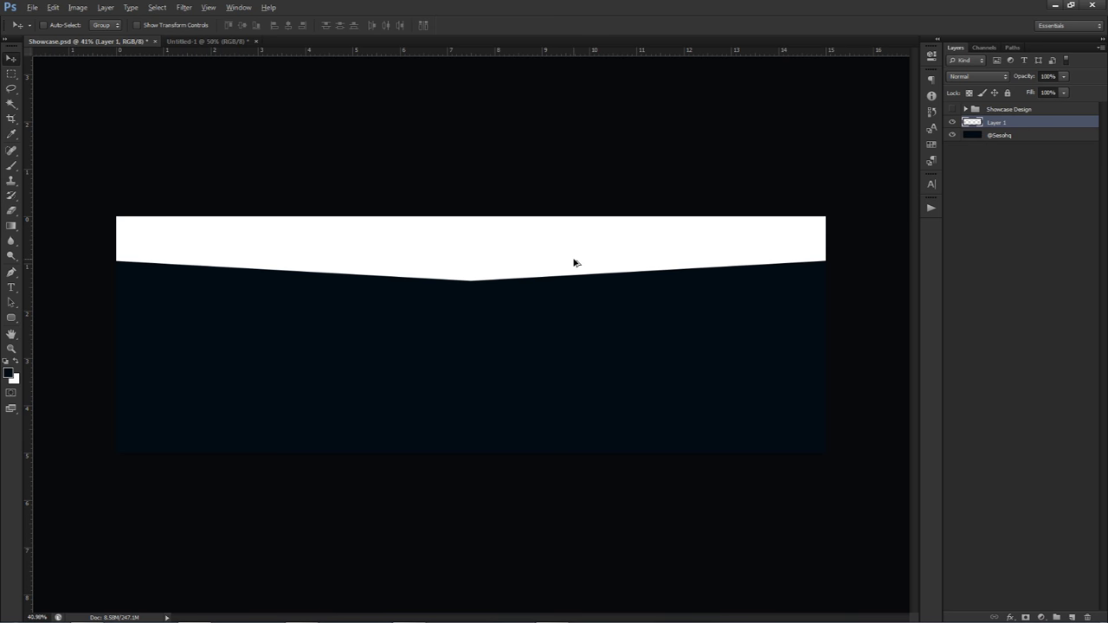
Place a vertically flipped copy of the white shape along the canvas's bottom edge and merge both shapes into one layer
{"action": "left_click_drag", "start_coordinate": [577, 250], "coordinate": [674, 414]}
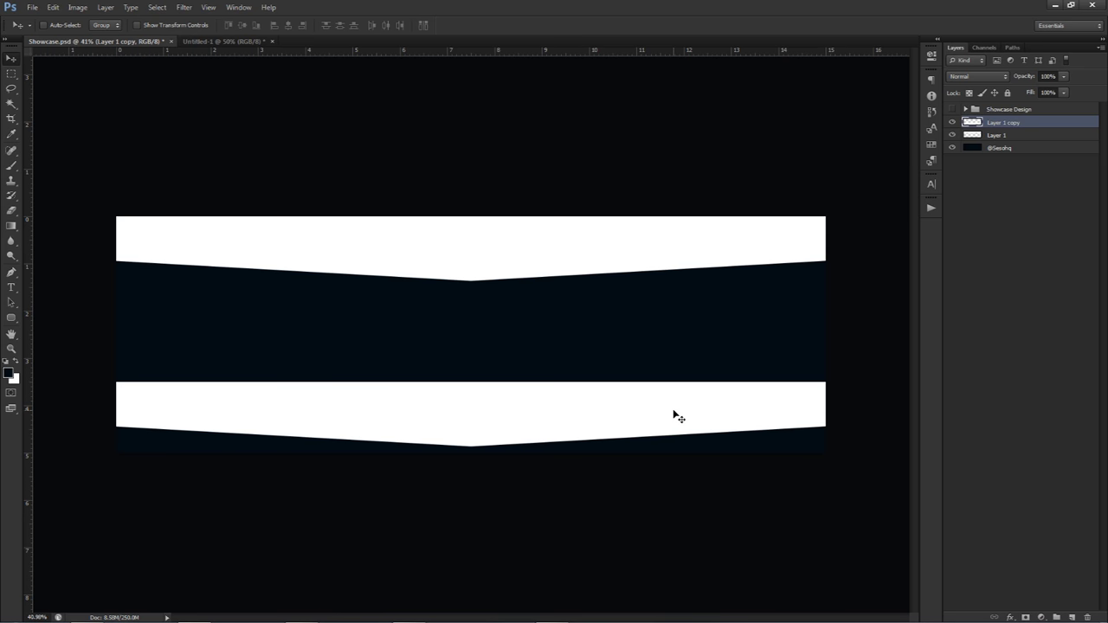
{"action": "key", "text": "ctrl+t"}
{"action": "right_click", "coordinate": [674, 415]}
{"action": "left_click", "coordinate": [714, 597]}
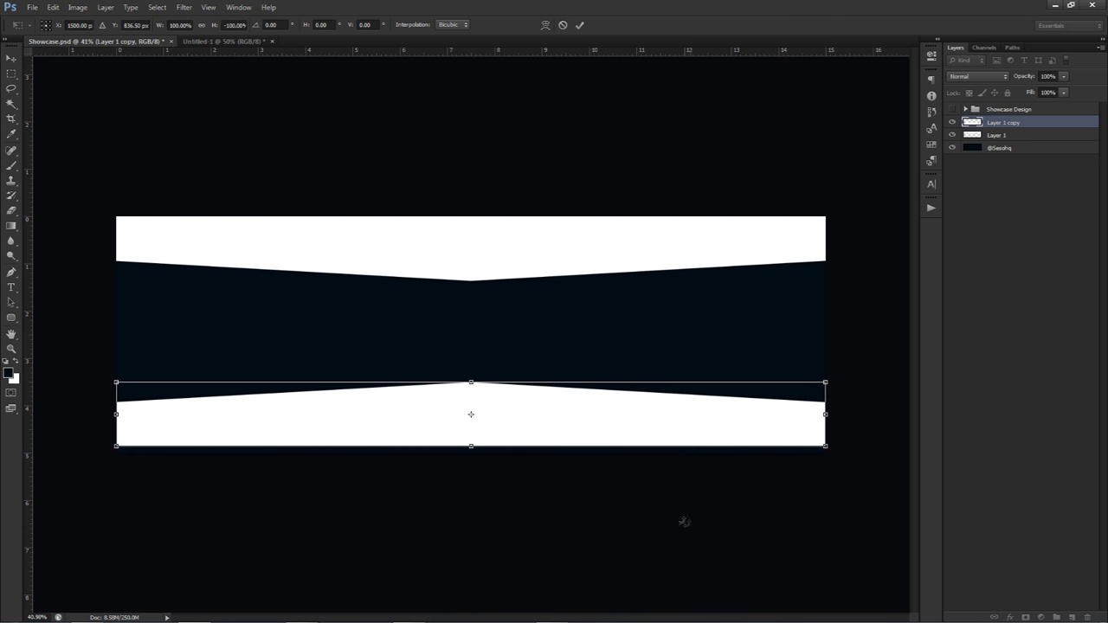
{"action": "left_click_drag", "start_coordinate": [688, 414], "coordinate": [687, 421]}
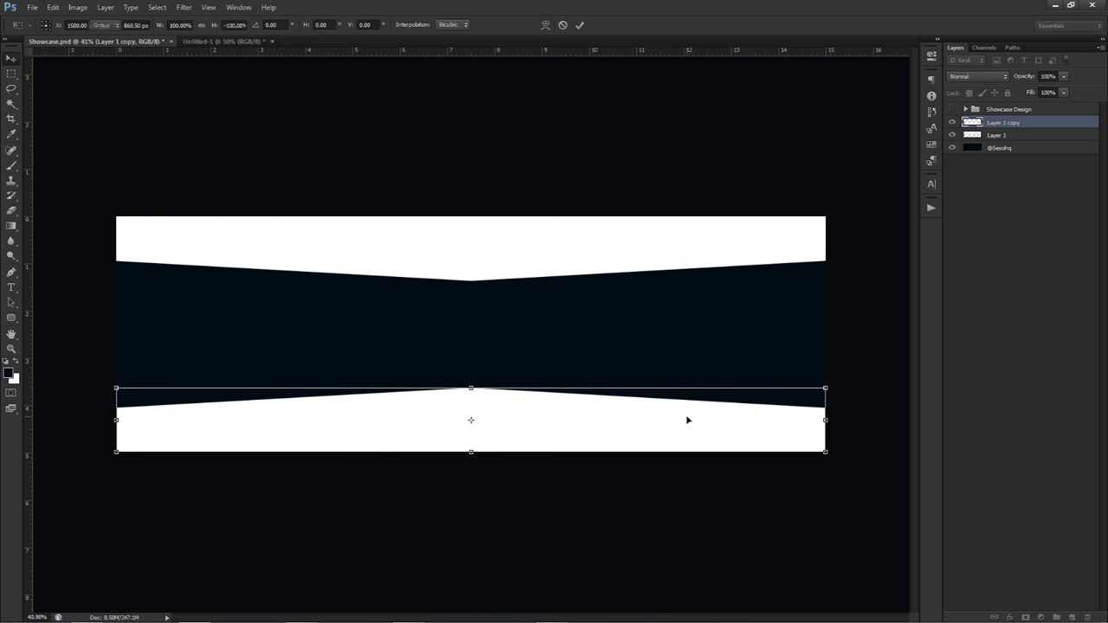
{"action": "key", "text": "Return"}
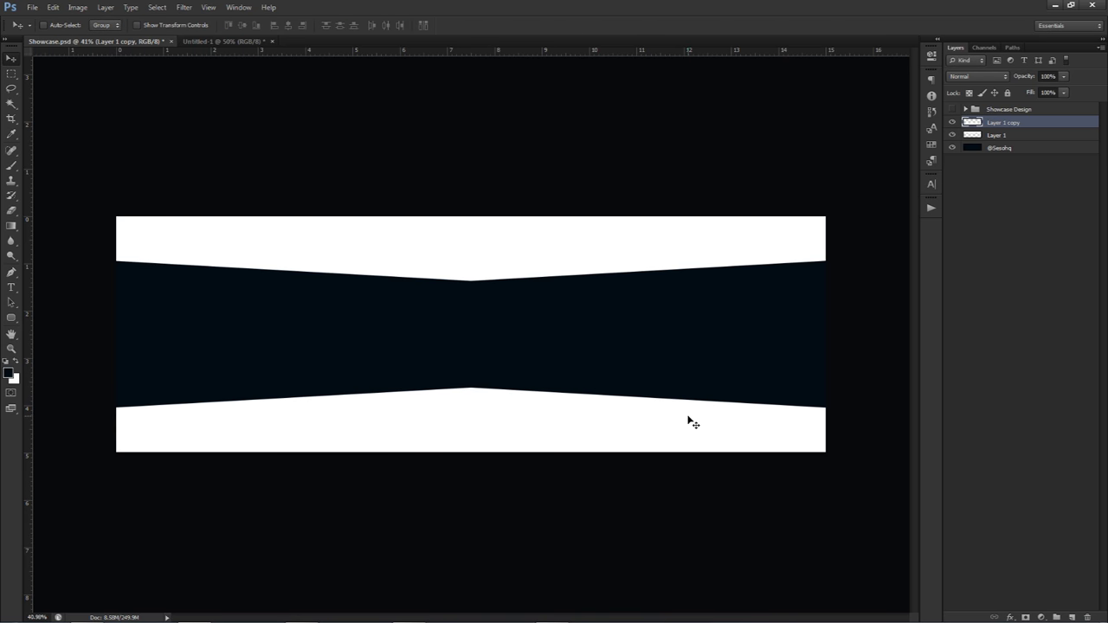
{"action": "left_click", "coordinate": [995, 136], "text": "shift"}
{"action": "key", "text": "ctrl+e"}
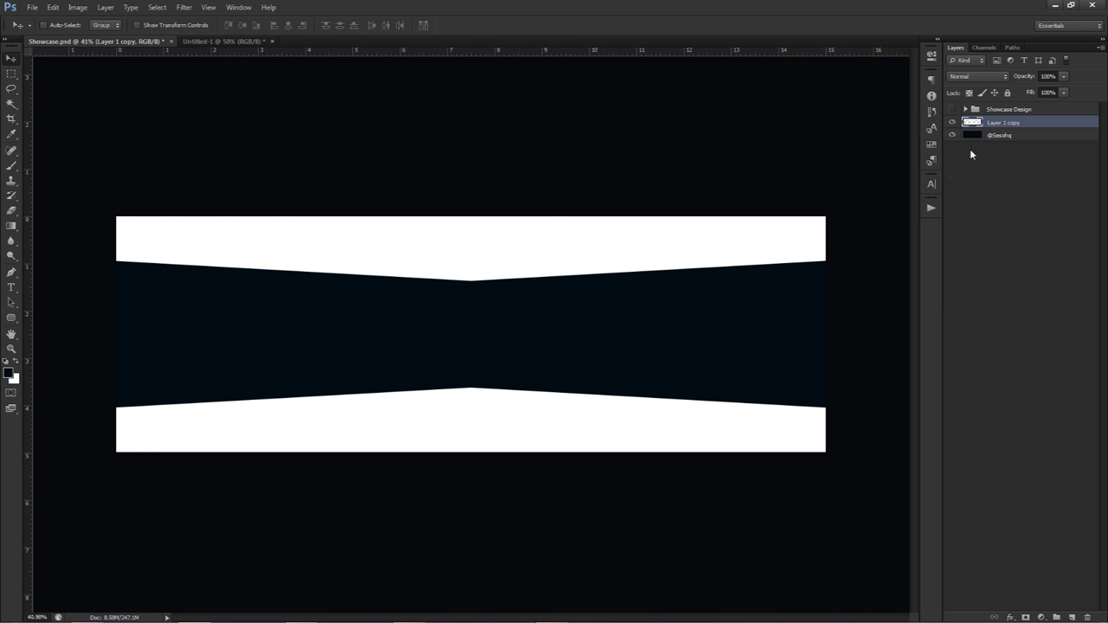
Select the dark area between the two white shapes with the Magic Wand and add a new layer for it
{"action": "key", "text": "w"}
{"action": "left_click", "coordinate": [604, 316]}
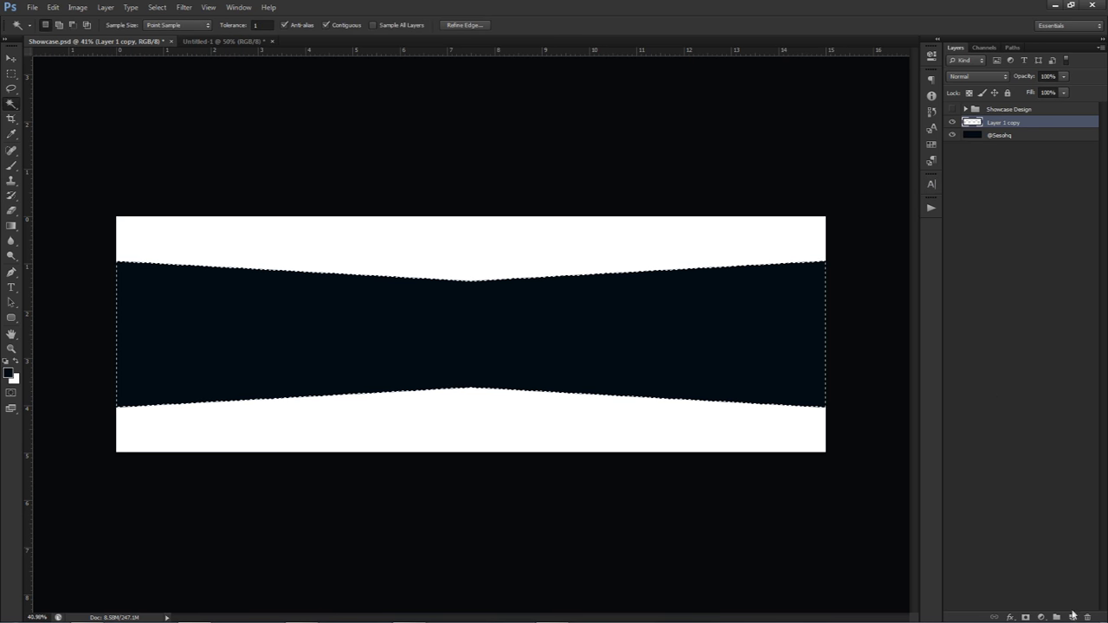
{"action": "left_click", "coordinate": [1072, 616]}
{"action": "right_click", "coordinate": [683, 339]}
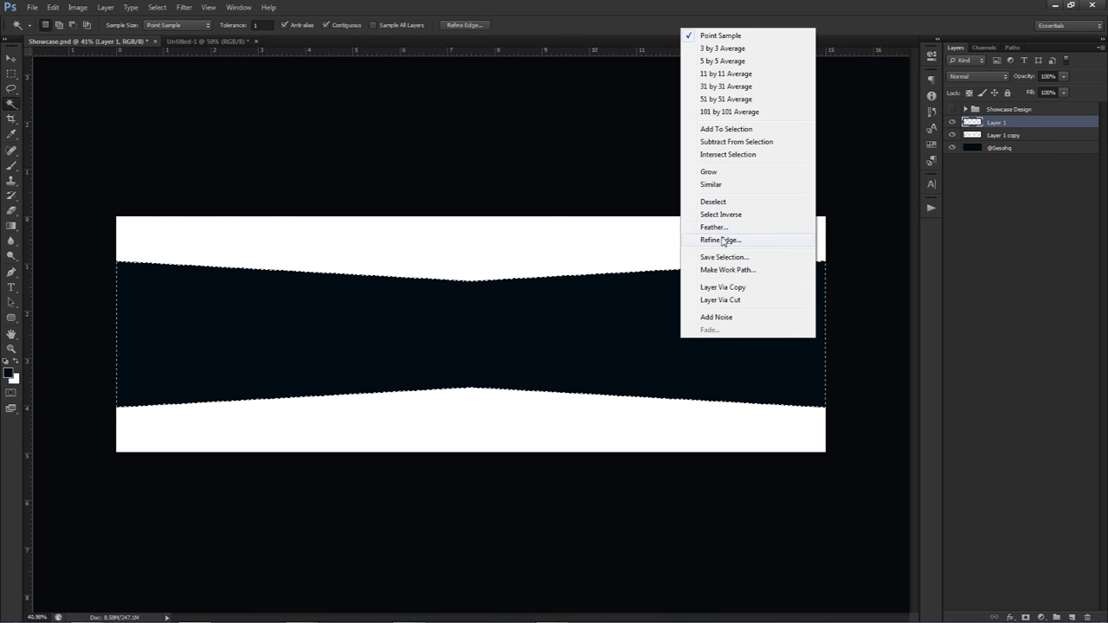
{"action": "right_click", "coordinate": [628, 326]}
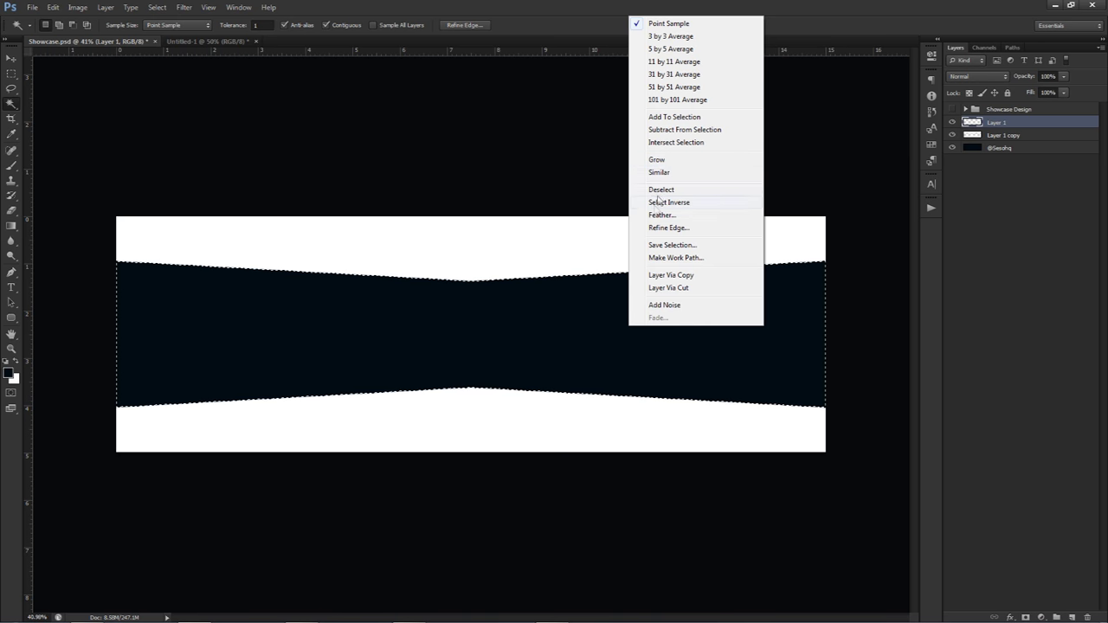
{"action": "right_click", "coordinate": [544, 248]}
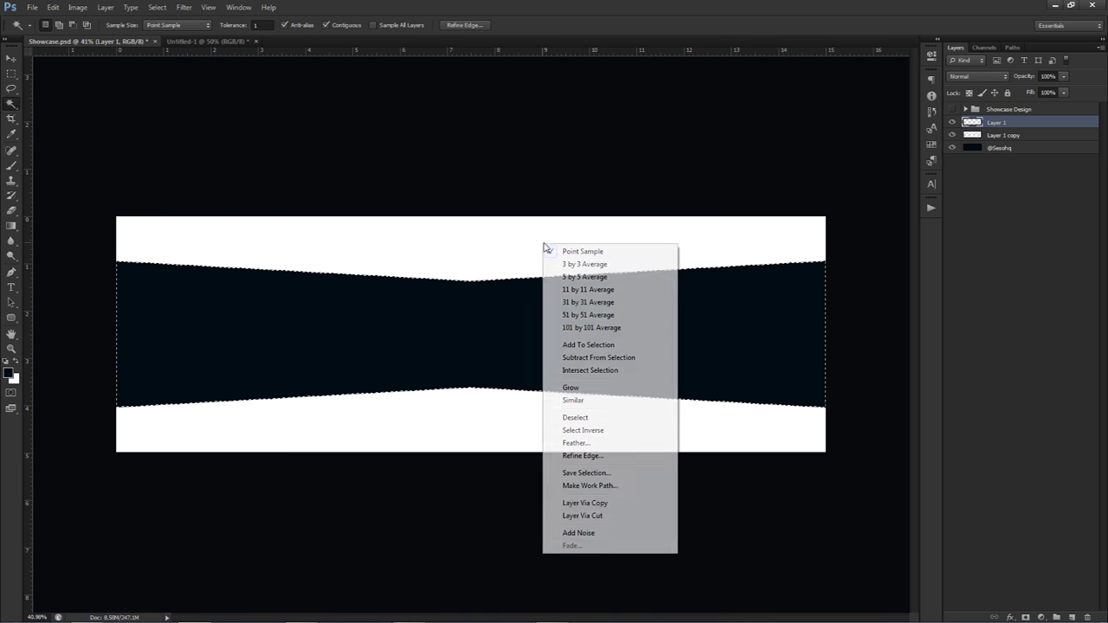
{"action": "left_click", "coordinate": [998, 124]}
{"action": "right_click", "coordinate": [264, 313]}
{"action": "key", "text": "Escape"}
{"action": "key", "text": "m"}
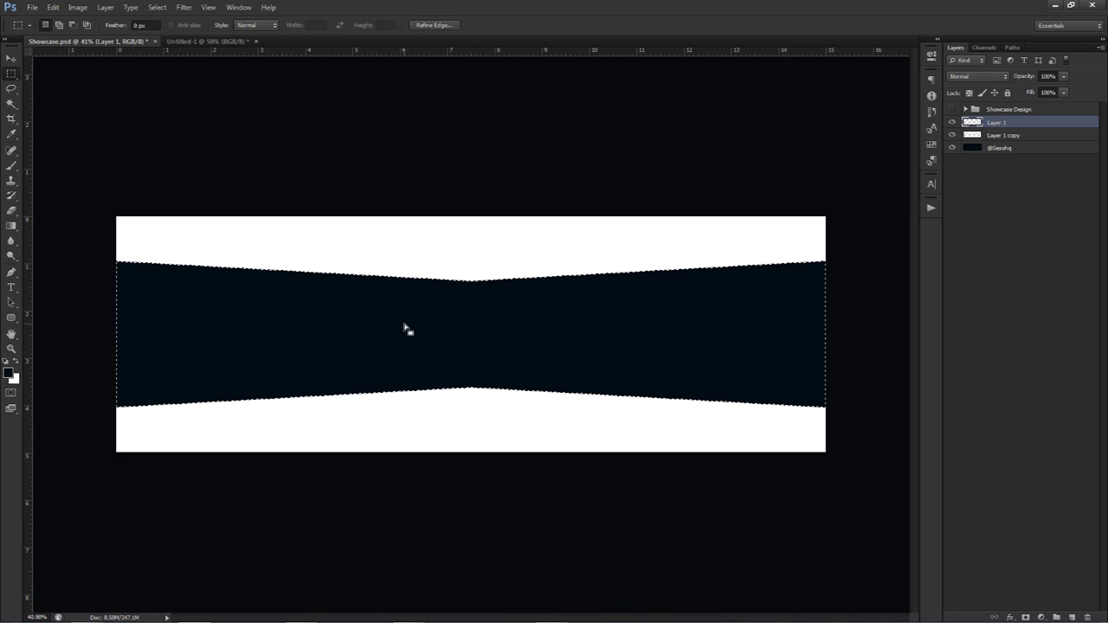
Fill the selected middle band with a custom light red, hide the white shapes' layer, and deselect
{"action": "right_click", "coordinate": [405, 329]}
{"action": "left_click", "coordinate": [440, 490]}
{"action": "left_click", "coordinate": [577, 188]}
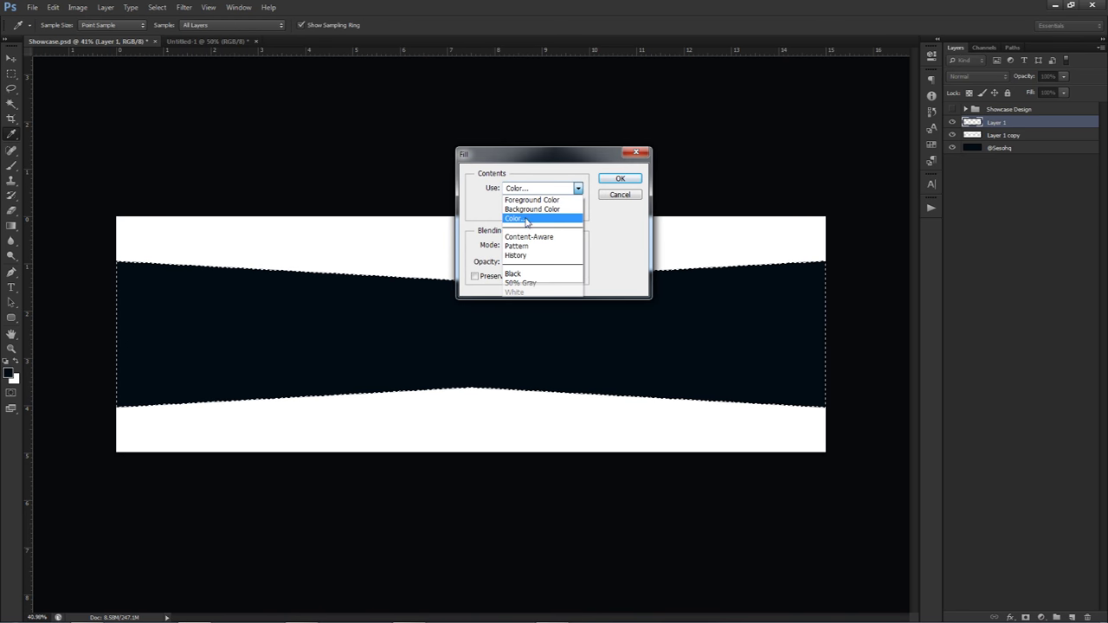
{"action": "left_click", "coordinate": [525, 219]}
{"action": "left_click", "coordinate": [594, 239]}
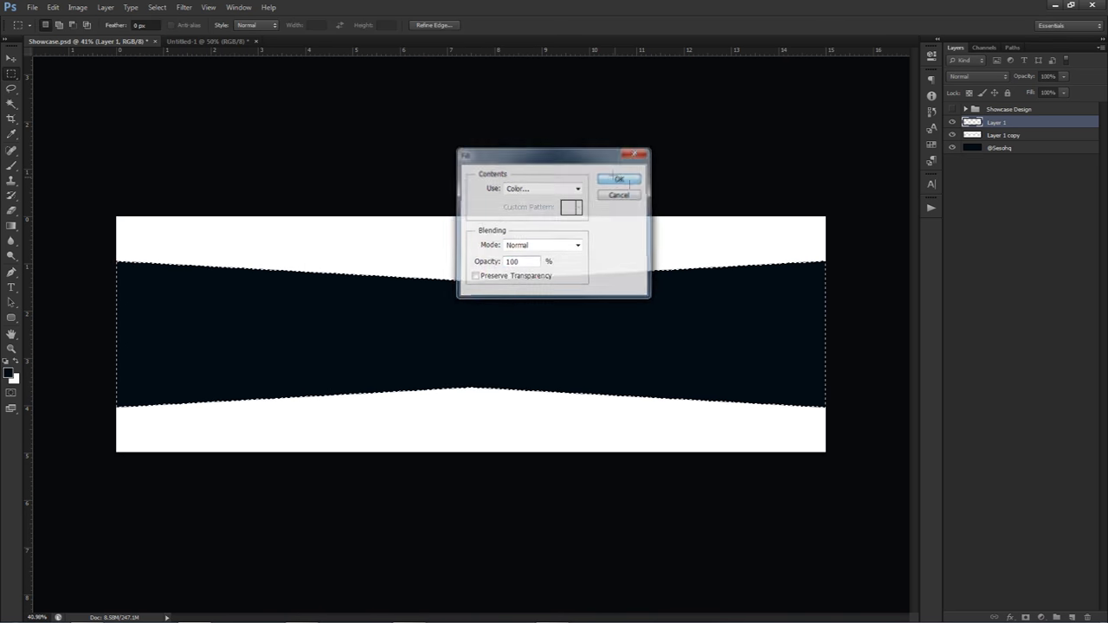
{"action": "left_click", "coordinate": [617, 179]}
{"action": "left_click", "coordinate": [952, 135]}
{"action": "right_click", "coordinate": [695, 257]}
{"action": "left_click", "coordinate": [711, 263]}
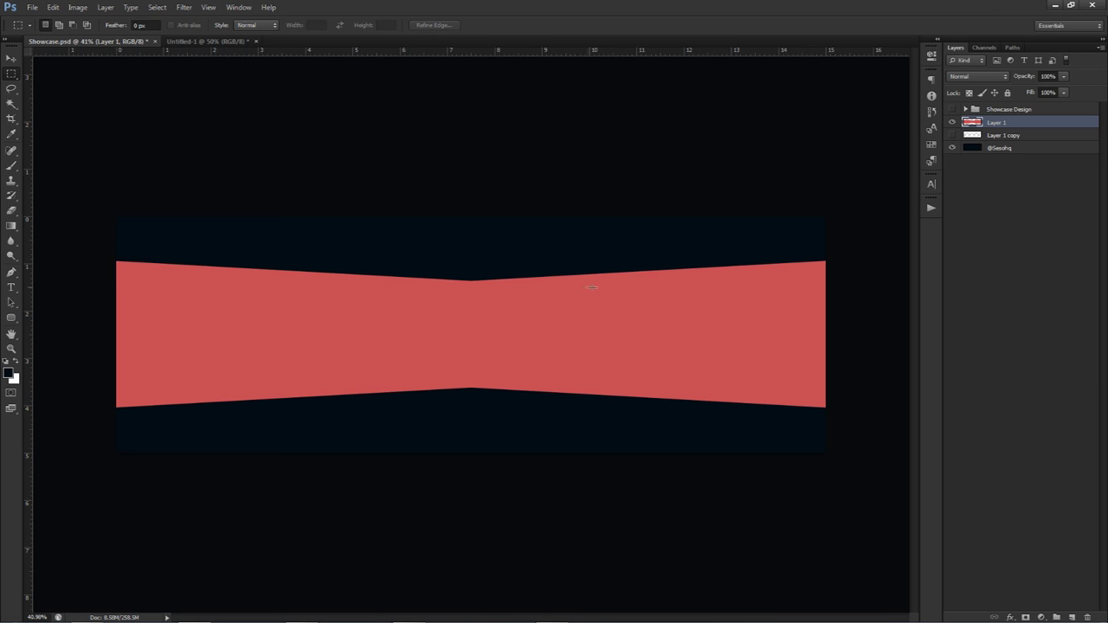
Hide the red band's layer, and show and select the white shapes' layer, Layer 1 copy
{"action": "left_click", "coordinate": [952, 122]}
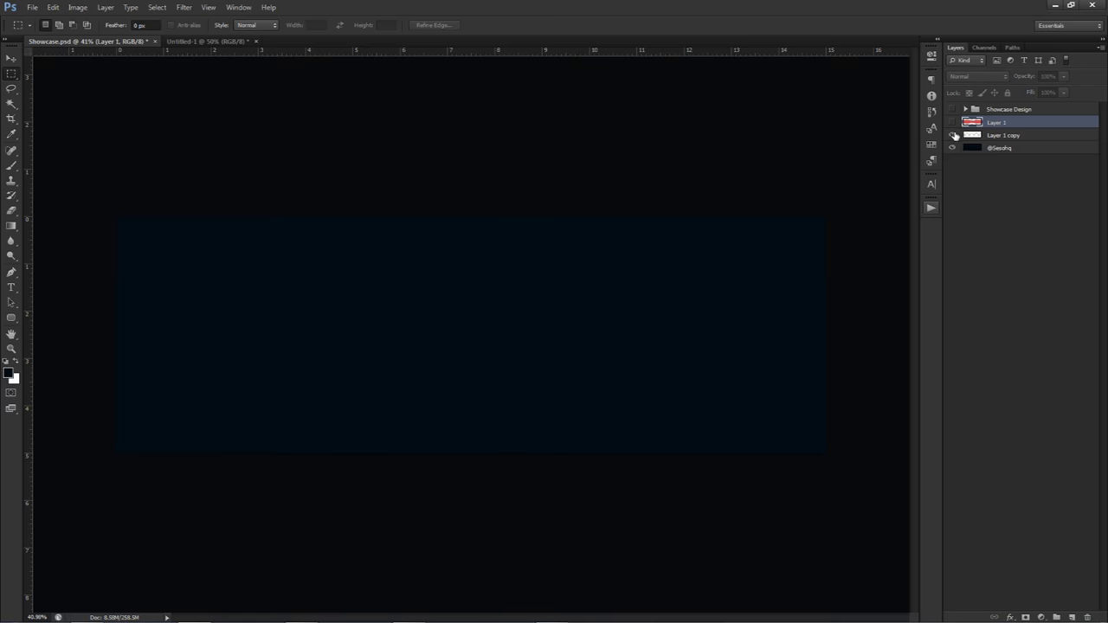
{"action": "left_click", "coordinate": [952, 135]}
{"action": "left_click", "coordinate": [1004, 135]}
Trace a closed Pen tool path along the angled edges of the dark middle area between the two white shapes
{"action": "key", "text": "p"}
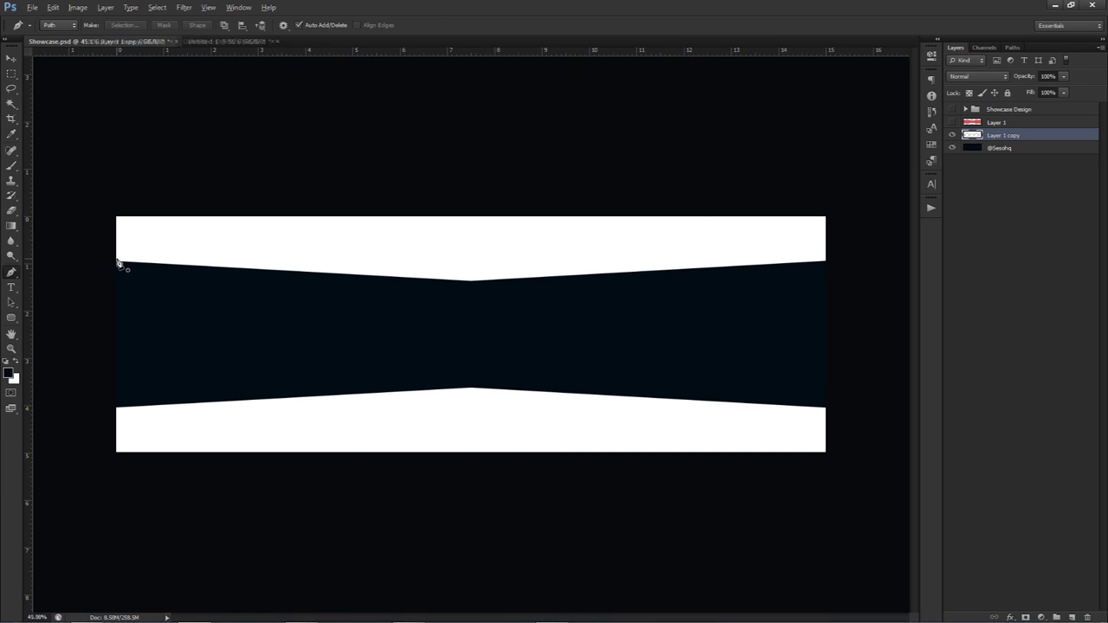
{"action": "scroll", "coordinate": [117, 262], "scroll_direction": "up", "scroll_amount": 3}
{"action": "left_click", "coordinate": [71, 251]}
{"action": "left_click", "coordinate": [543, 280]}
{"action": "left_click_drag", "start_coordinate": [642, 316], "coordinate": [436, 320]}
{"action": "left_click", "coordinate": [809, 252]}
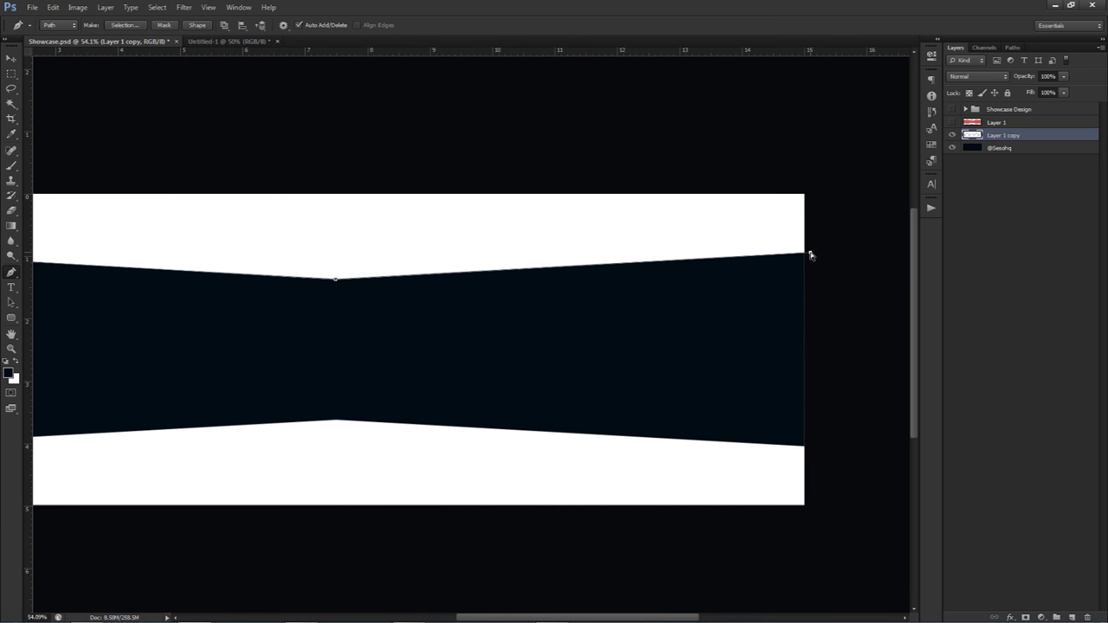
{"action": "left_click", "coordinate": [808, 447]}
{"action": "left_click", "coordinate": [338, 424]}
{"action": "left_click_drag", "start_coordinate": [366, 413], "coordinate": [693, 377]}
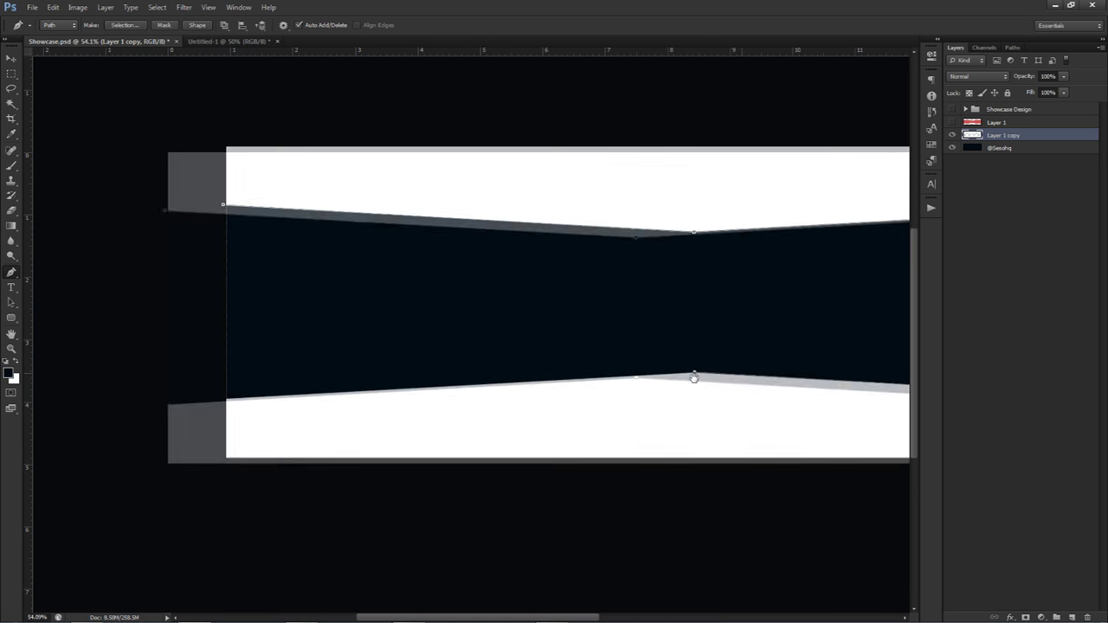
{"action": "left_click", "coordinate": [231, 398]}
{"action": "left_click_drag", "start_coordinate": [209, 402], "coordinate": [202, 401]}
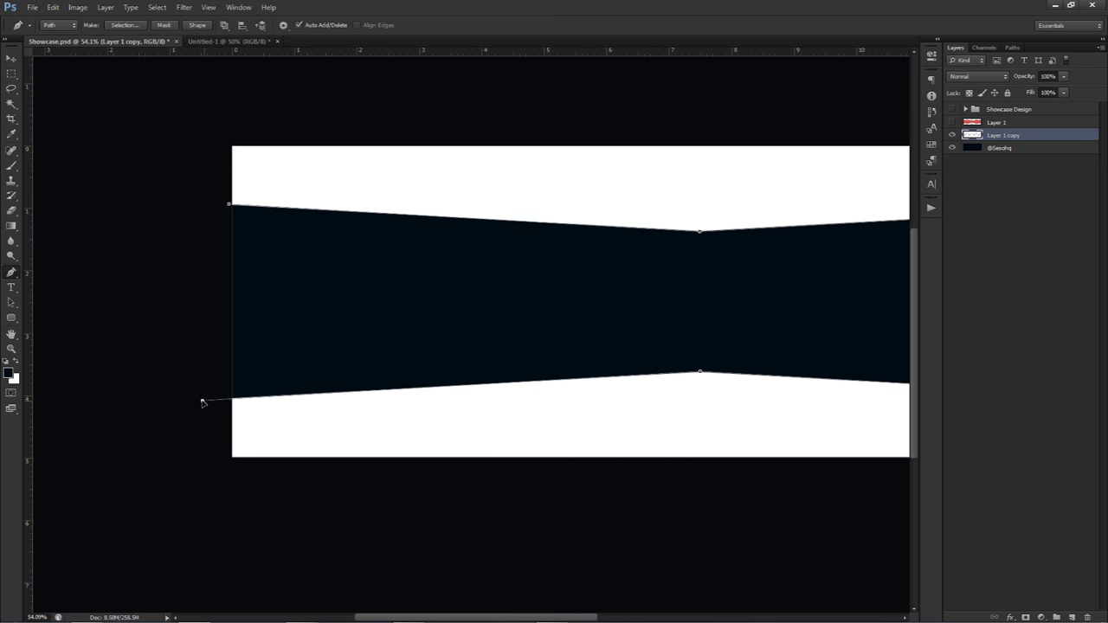
{"action": "left_click", "coordinate": [228, 205]}
Add a new layer above Layer 1 copy and fill the middle band's path on it with a custom mid grey
{"action": "right_click", "coordinate": [430, 230]}
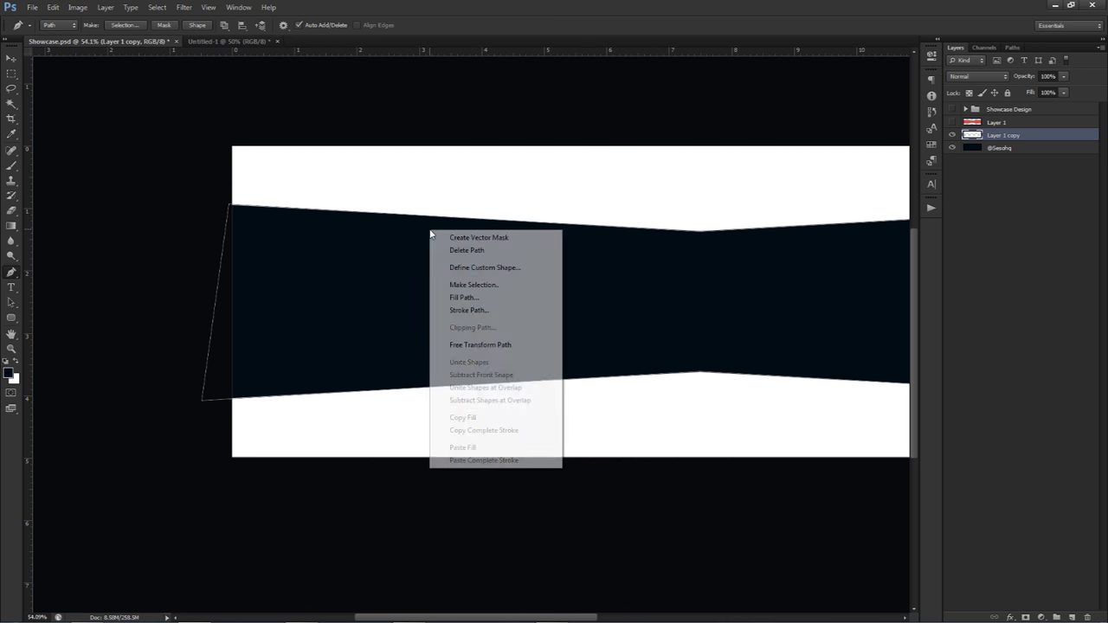
{"action": "left_click", "coordinate": [1070, 616]}
{"action": "left_click", "coordinate": [1069, 617]}
{"action": "right_click", "coordinate": [660, 297]}
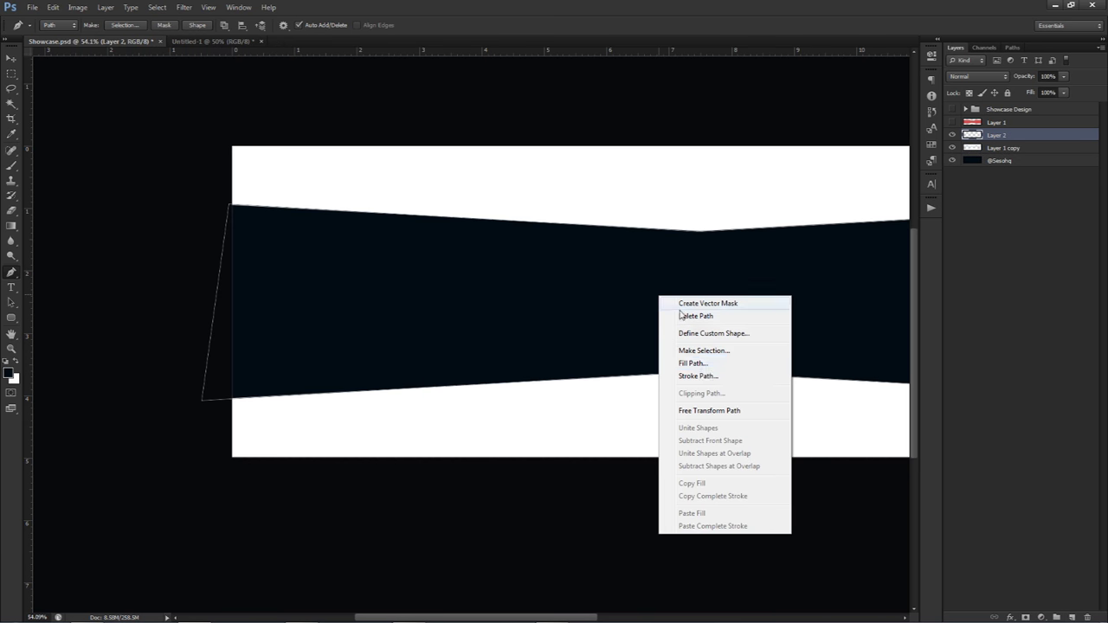
{"action": "left_click", "coordinate": [705, 367]}
{"action": "left_click", "coordinate": [536, 172]}
{"action": "left_click", "coordinate": [533, 206]}
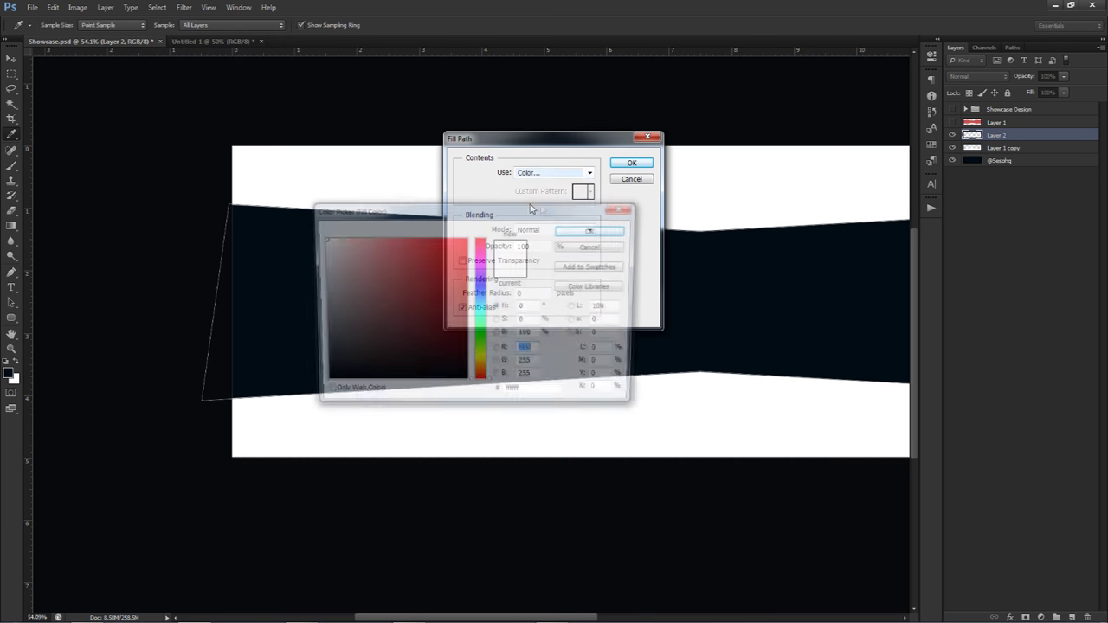
{"action": "left_click", "coordinate": [320, 294]}
{"action": "left_click", "coordinate": [588, 231]}
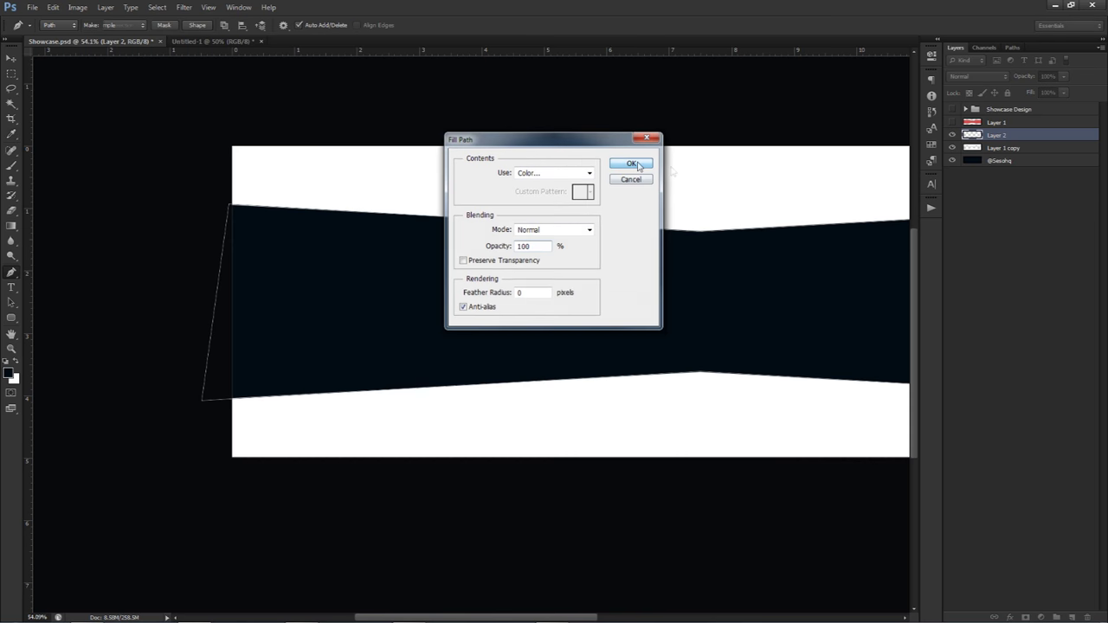
{"action": "left_click", "coordinate": [631, 163]}
Delete the middle band's path along with the Layer 1 and Layer 1 copy layers
{"action": "left_click", "coordinate": [997, 123]}
{"action": "right_click", "coordinate": [654, 287]}
{"action": "left_click", "coordinate": [718, 305]}
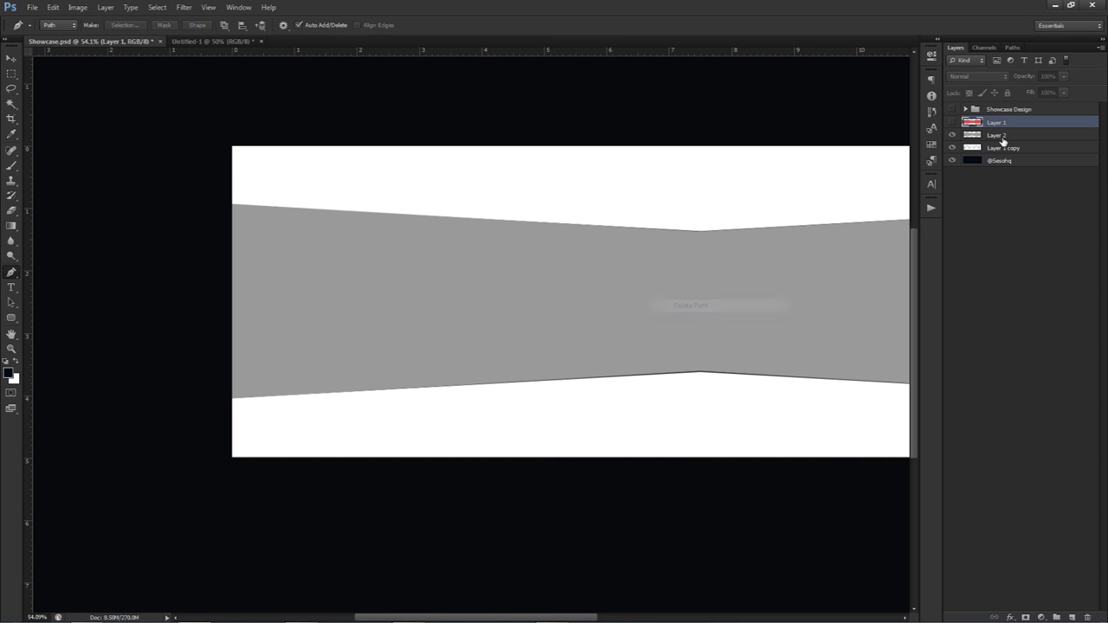
{"action": "key", "text": "Delete"}
{"action": "left_click", "coordinate": [984, 135]}
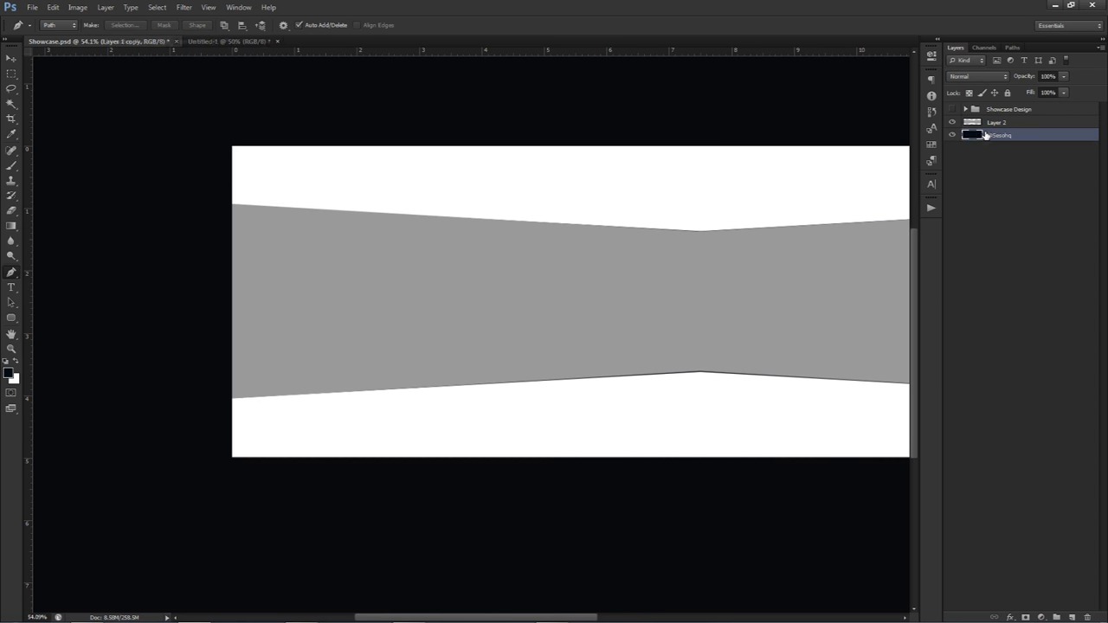
{"action": "key", "text": "Delete"}
Rename the grey band's layer as Main Box
{"action": "key", "text": "v"}
{"action": "scroll", "coordinate": [731, 269], "scroll_direction": "down", "scroll_amount": 3}
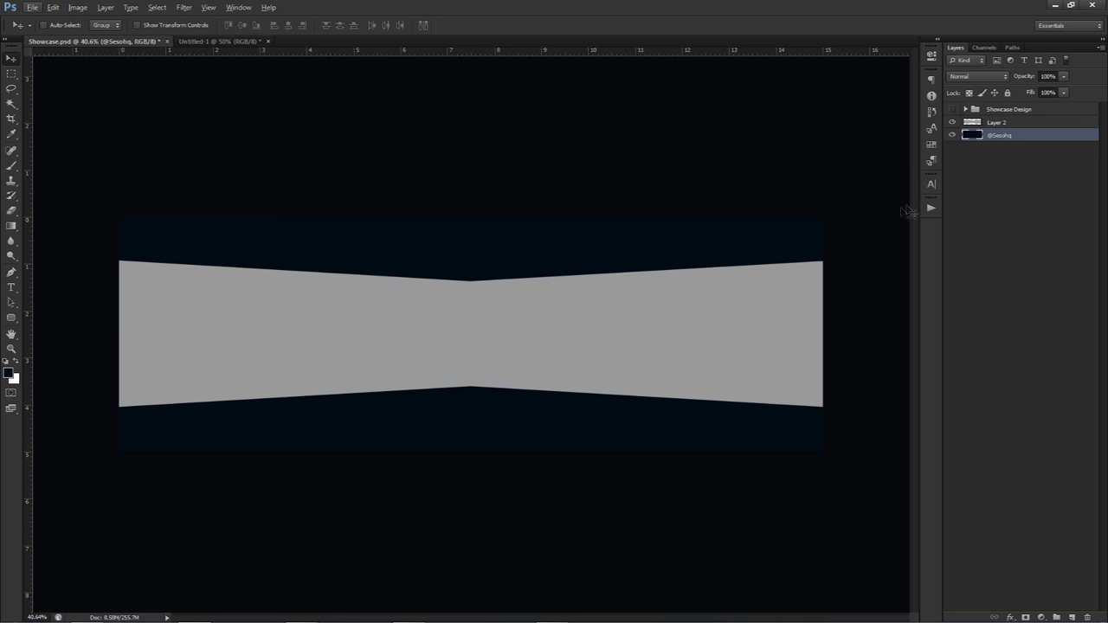
{"action": "double_click", "coordinate": [996, 122]}
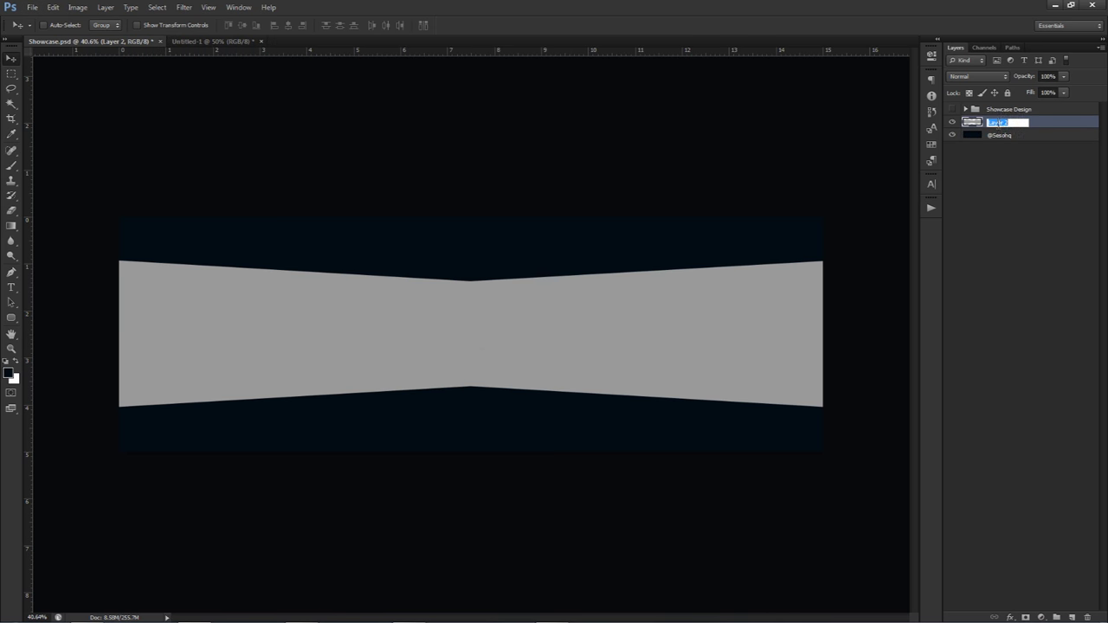
{"action": "type", "text": "Main Box"}
{"action": "key", "text": "Return"}
Add a new layer above Main Box and clip it to that layer
{"action": "left_click", "coordinate": [1072, 617]}
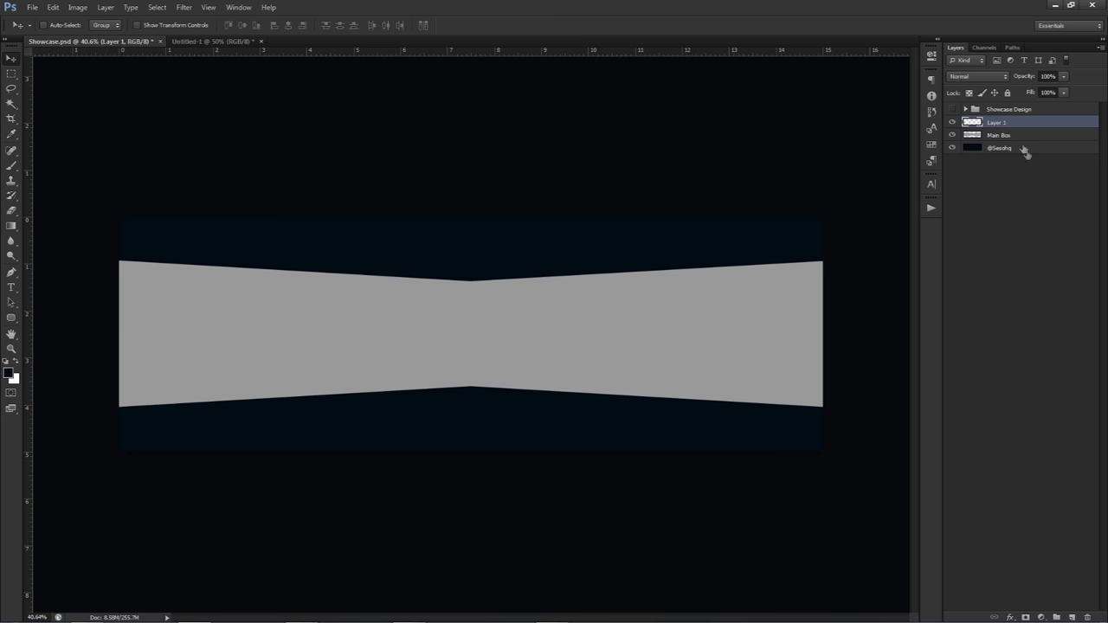
{"action": "right_click", "coordinate": [1000, 113]}
{"action": "left_click", "coordinate": [1010, 111]}
{"action": "right_click", "coordinate": [1005, 123]}
{"action": "left_click", "coordinate": [1011, 251]}
{"action": "left_click", "coordinate": [952, 137]}
{"action": "left_click", "coordinate": [952, 137]}
Select a full-width rectangular strip over the lower part of the canvas, starting just above the grey band's lower centre point
{"action": "key", "text": "m"}
{"action": "right_click", "coordinate": [16, 77]}
{"action": "left_click", "coordinate": [54, 75]}
{"action": "left_click_drag", "start_coordinate": [91, 384], "coordinate": [900, 458]}
{"action": "left_click_drag", "start_coordinate": [749, 442], "coordinate": [742, 430]}
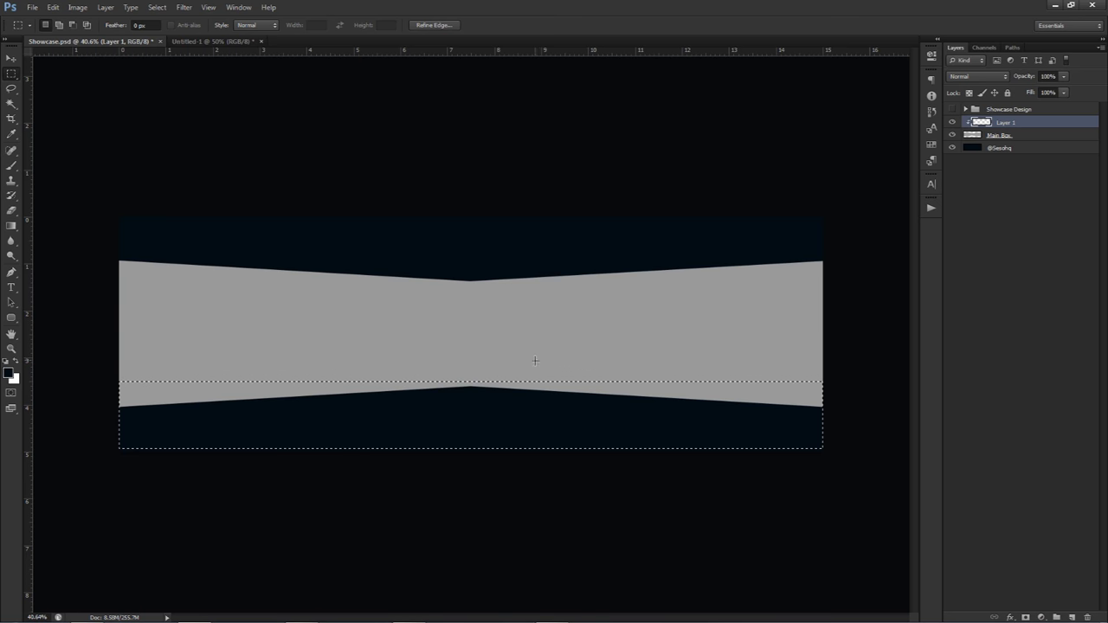
Fill the selected lower strip with a custom dark grey on the clipped layer and deselect
{"action": "right_click", "coordinate": [507, 354]}
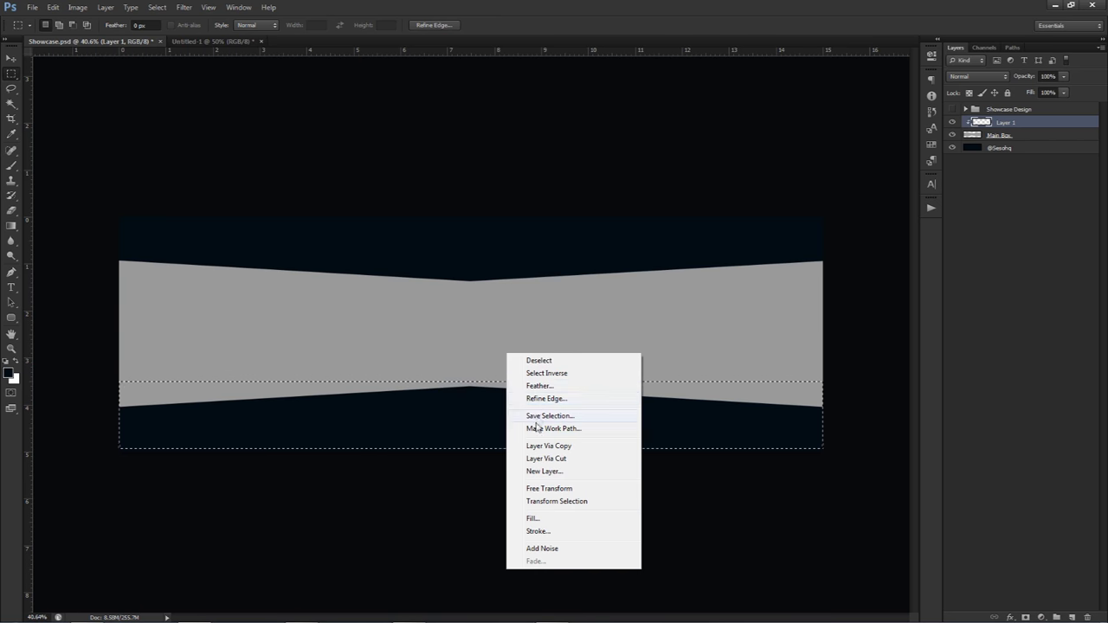
{"action": "left_click", "coordinate": [532, 518]}
{"action": "left_click", "coordinate": [577, 188]}
{"action": "left_click", "coordinate": [528, 213]}
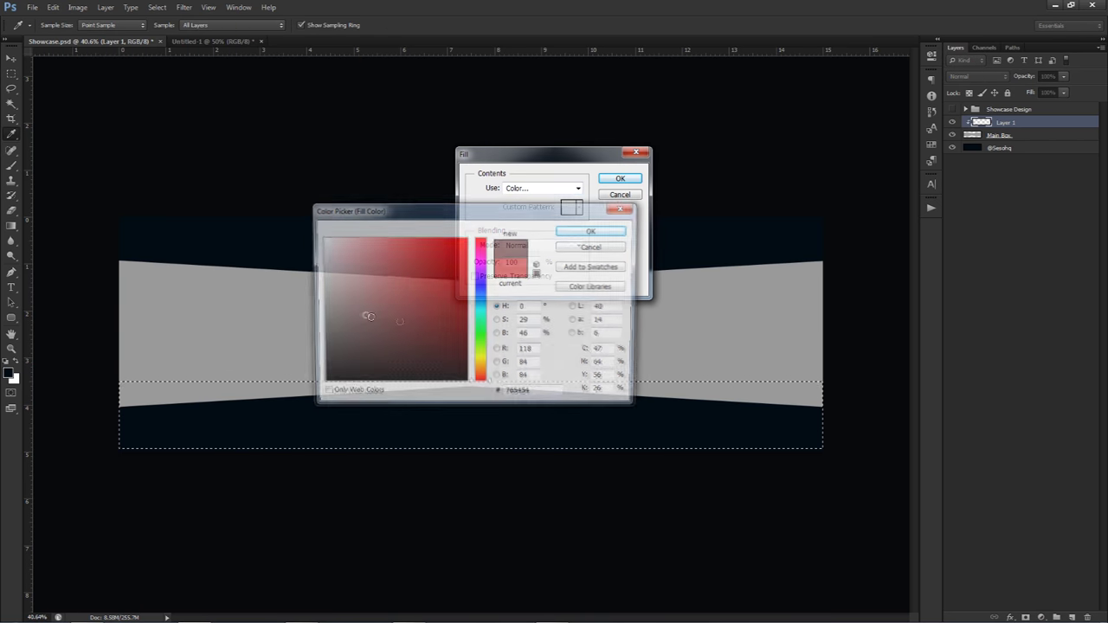
{"action": "left_click", "coordinate": [291, 338]}
{"action": "left_click_drag", "start_coordinate": [322, 305], "coordinate": [321, 327]}
{"action": "left_click", "coordinate": [594, 232]}
{"action": "key", "text": "Return"}
{"action": "left_click", "coordinate": [620, 178]}
{"action": "right_click", "coordinate": [584, 325]}
{"action": "left_click", "coordinate": [612, 331]}
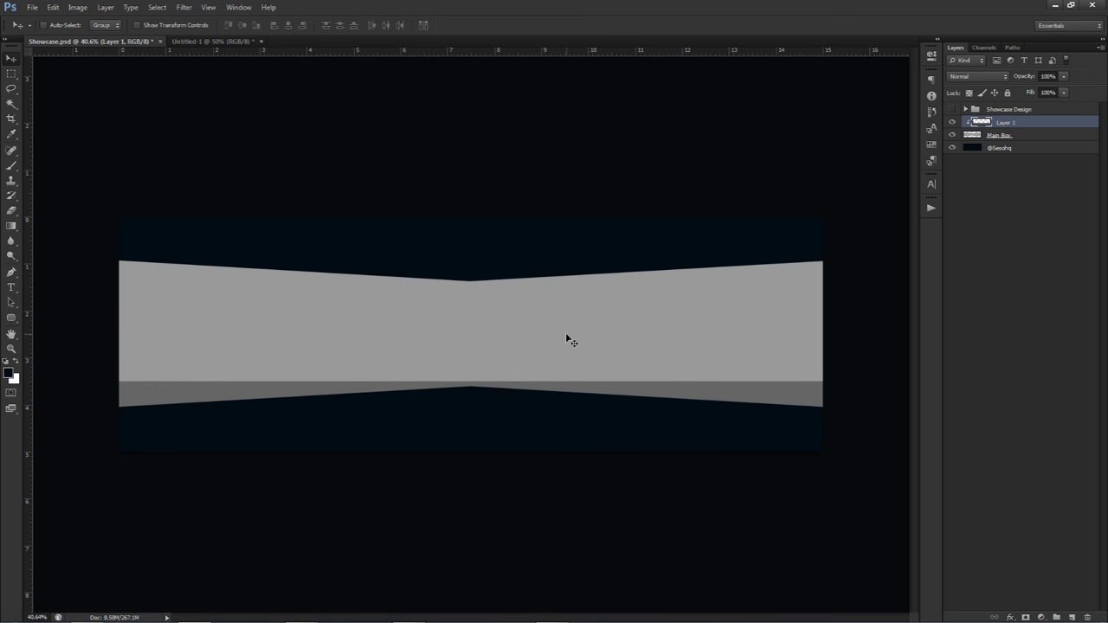
Apply an Inner Shadow layer style to the dark grey strip's layer
{"action": "double_click", "coordinate": [1053, 129]}
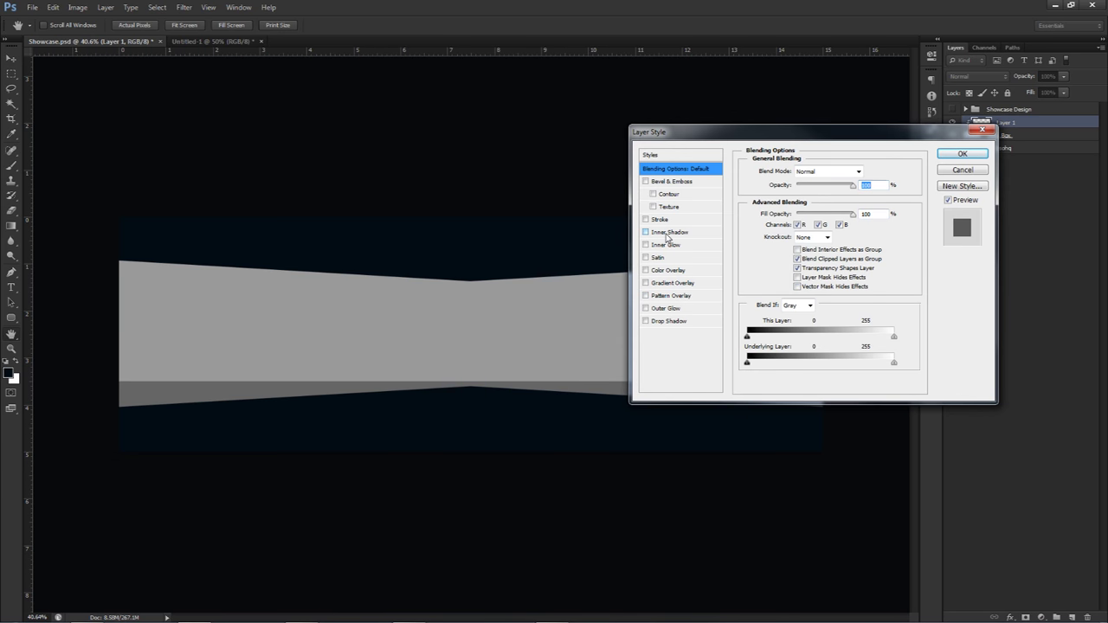
{"action": "left_click", "coordinate": [666, 232]}
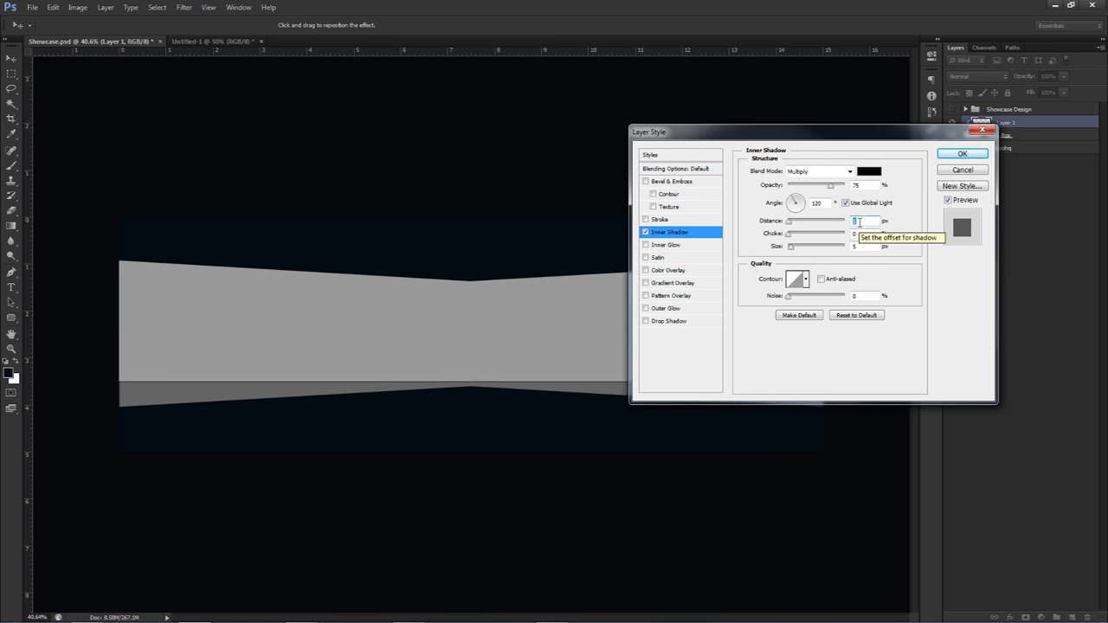
{"action": "left_click", "coordinate": [962, 153]}
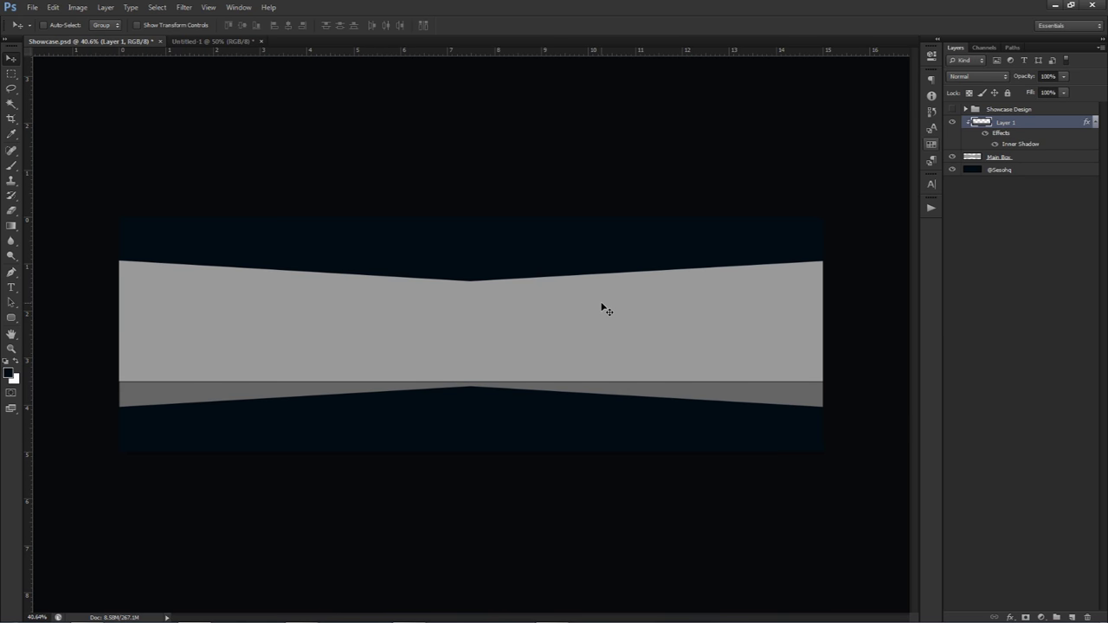
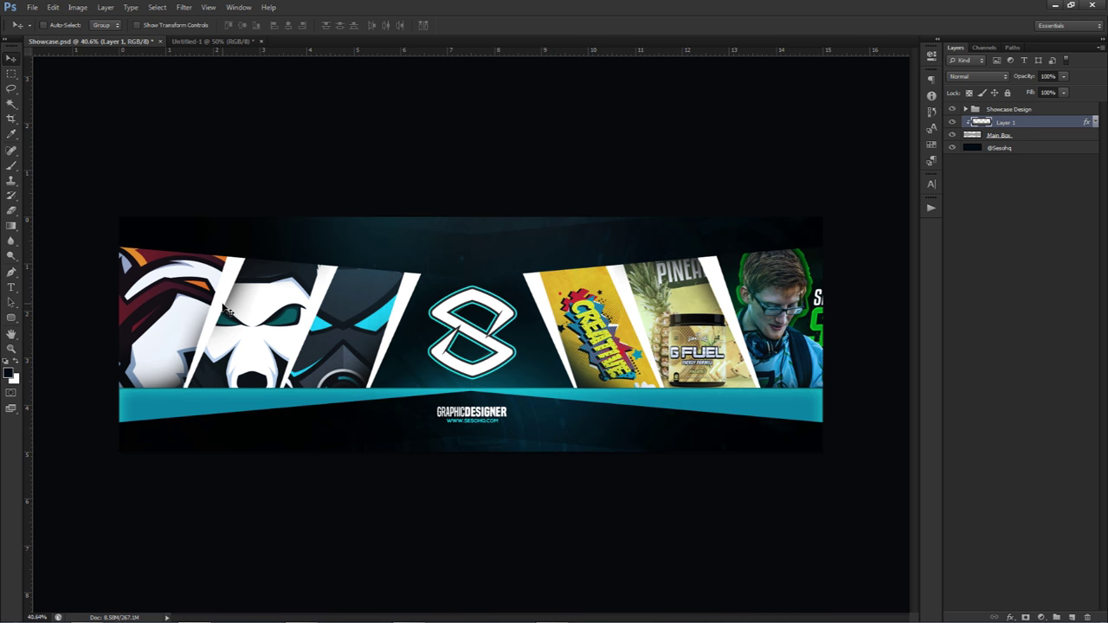
{"action": "key", "text": "p"}
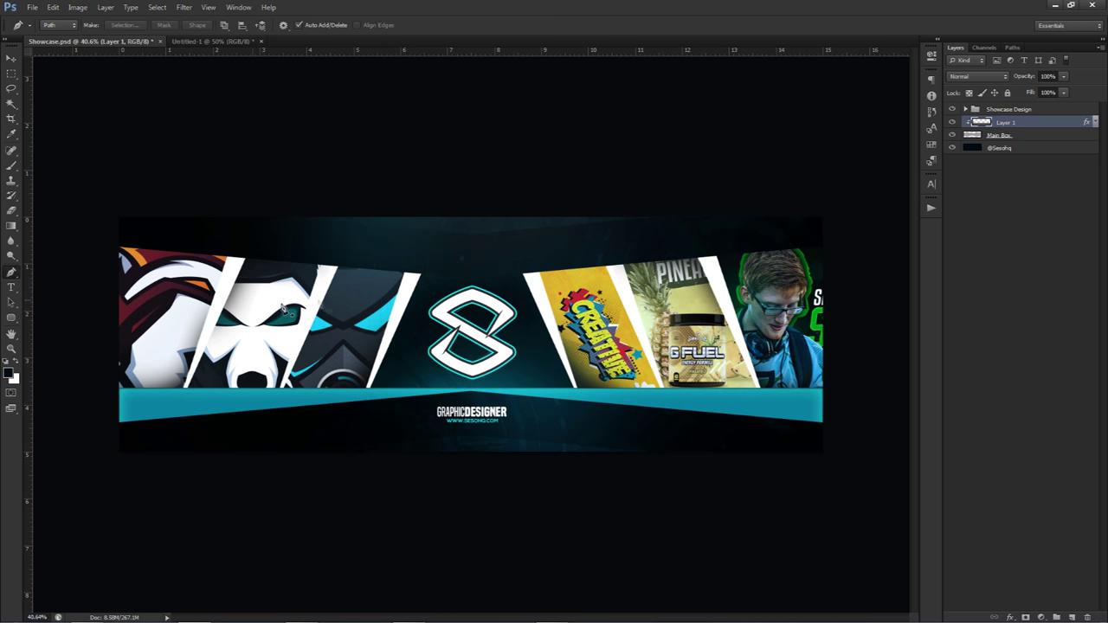
{"action": "scroll", "coordinate": [174, 284], "scroll_direction": "up", "scroll_amount": 4}
{"action": "left_click_drag", "start_coordinate": [174, 284], "coordinate": [375, 288]}
{"action": "scroll", "coordinate": [394, 260], "scroll_direction": "up", "scroll_amount": 2}
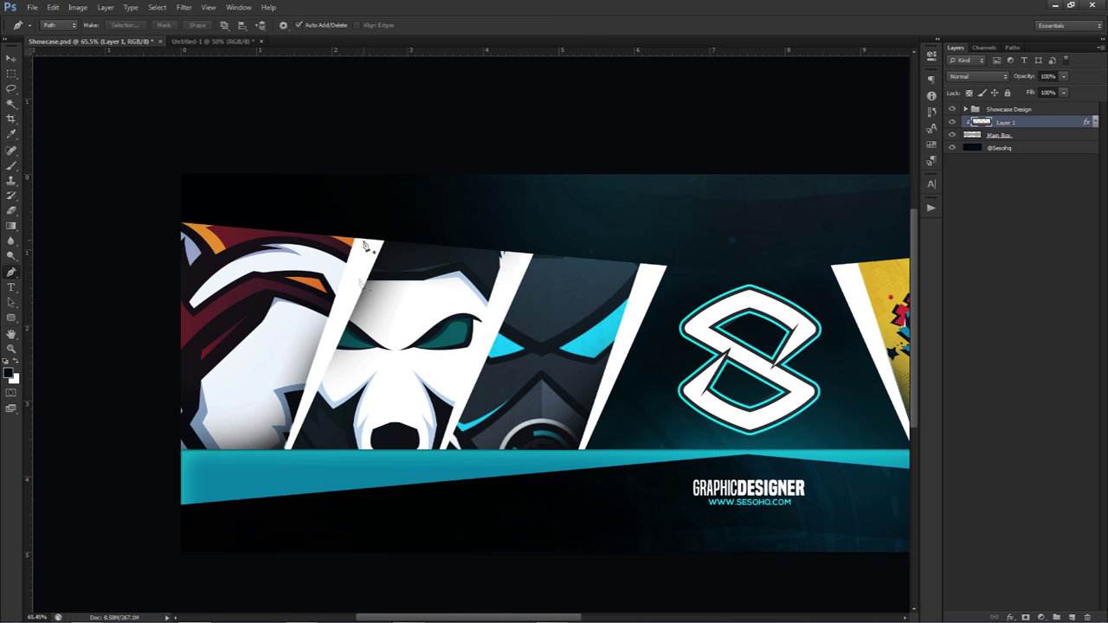
{"action": "left_click", "coordinate": [355, 245]}
{"action": "left_click_drag", "start_coordinate": [292, 470], "coordinate": [344, 522]}
{"action": "left_click_drag", "start_coordinate": [419, 228], "coordinate": [539, 202]}
{"action": "right_click", "coordinate": [443, 249]}
{"action": "left_click", "coordinate": [476, 270]}
{"action": "left_click", "coordinate": [323, 232]}
{"action": "left_click", "coordinate": [323, 478]}
{"action": "left_click", "coordinate": [386, 469]}
{"action": "left_click", "coordinate": [374, 206]}
{"action": "right_click", "coordinate": [439, 250]}
{"action": "left_click", "coordinate": [467, 271]}
Hide the Showcase Design group and rename the dark grey strip's layer as Drop
{"action": "left_click", "coordinate": [952, 109]}
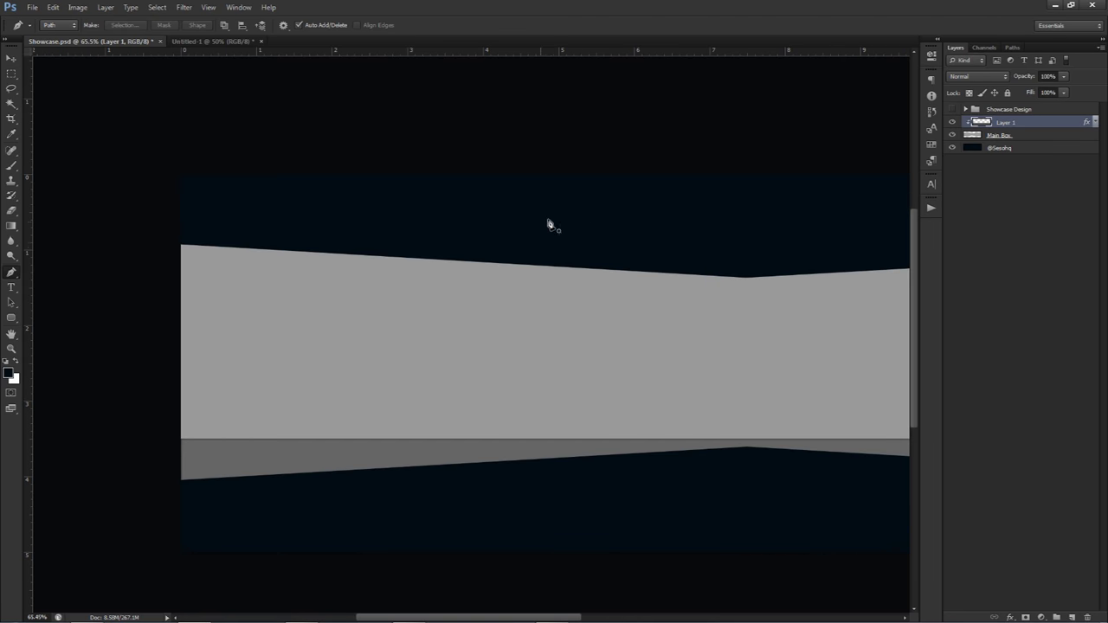
{"action": "double_click", "coordinate": [1007, 124]}
{"action": "key", "text": "Return"}
Add a new layer and draw a slanted, downward-tapering closed path across the left part of the grey band with the Pen tool
{"action": "left_click", "coordinate": [1072, 617]}
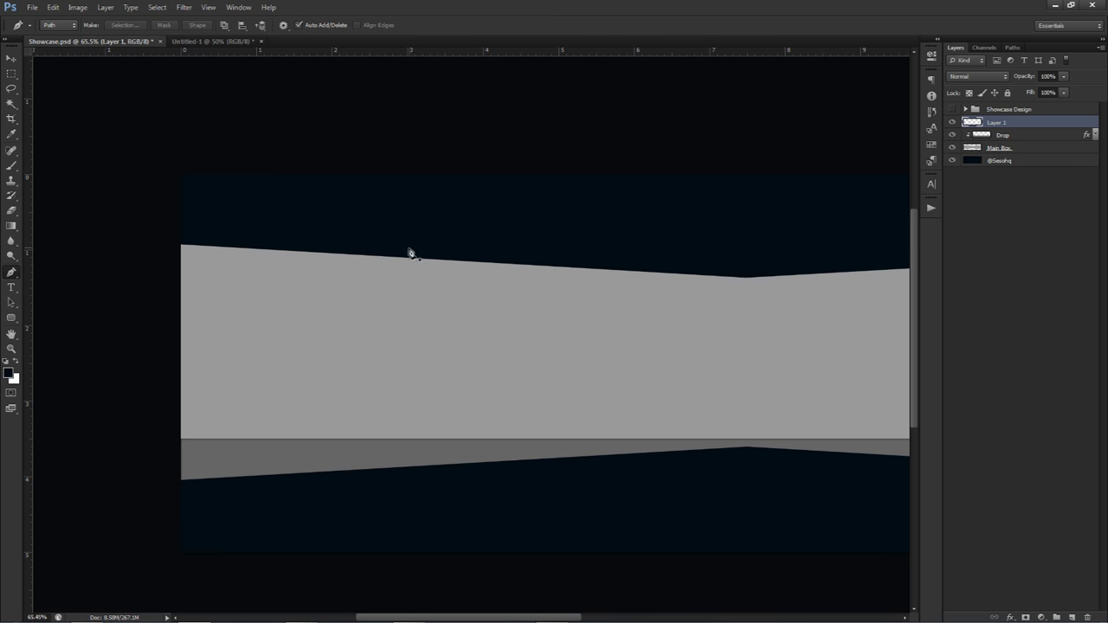
{"action": "key", "text": "ctrl+semicolon"}
{"action": "key", "text": "ctrl+semicolon"}
{"action": "left_click", "coordinate": [351, 250]}
{"action": "key", "text": "ctrl+z"}
{"action": "left_click", "coordinate": [348, 243]}
{"action": "left_click", "coordinate": [349, 245]}
Fill the slanted separator path with a custom off-white of about 95% brightness
{"action": "right_click", "coordinate": [440, 299]}
{"action": "left_click", "coordinate": [517, 359]}
{"action": "left_click", "coordinate": [544, 173]}
{"action": "left_click", "coordinate": [525, 276]}
{"action": "left_click", "coordinate": [537, 172]}
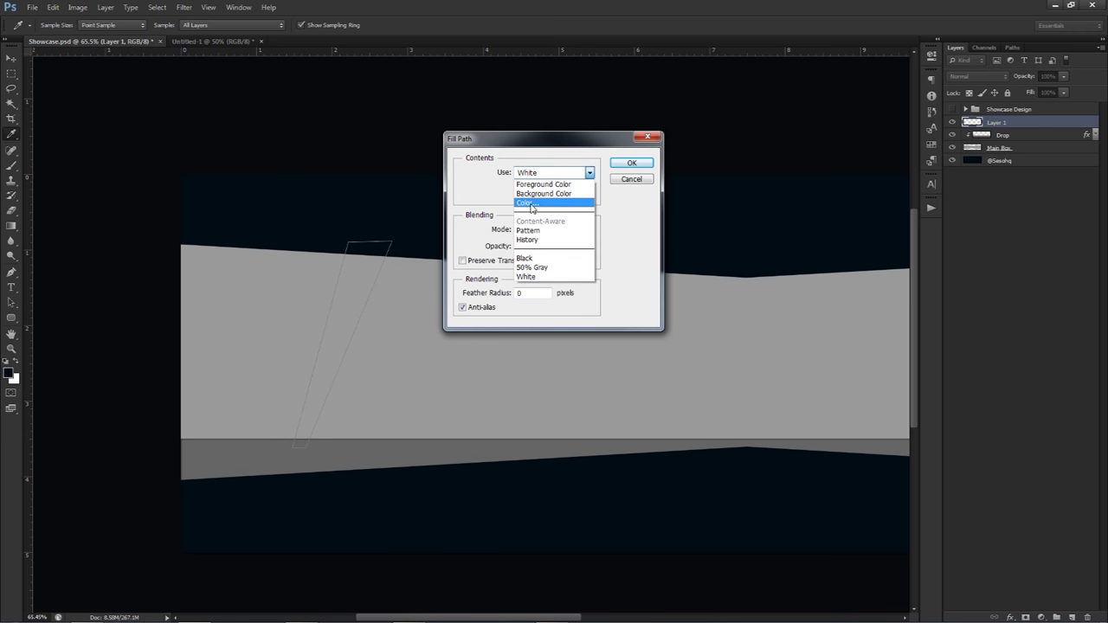
{"action": "left_click", "coordinate": [533, 205]}
{"action": "left_click_drag", "start_coordinate": [351, 242], "coordinate": [321, 245]}
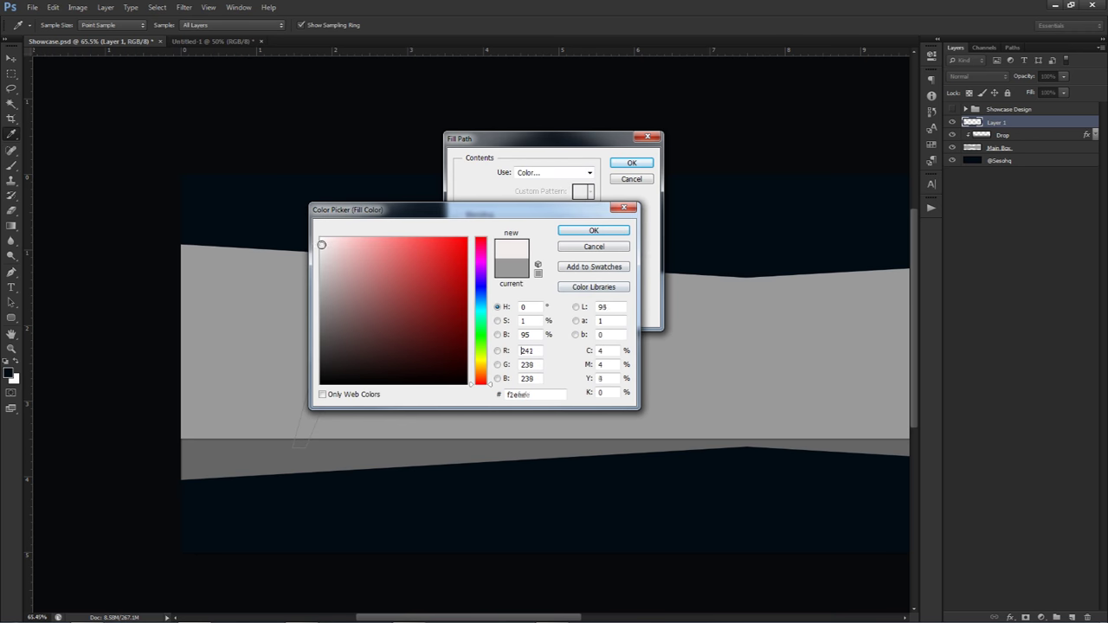
{"action": "left_click", "coordinate": [594, 230]}
{"action": "left_click", "coordinate": [631, 163]}
Delete the separator's path and clip the separator's layer to Main Box
{"action": "right_click", "coordinate": [503, 320]}
{"action": "left_click", "coordinate": [539, 337]}
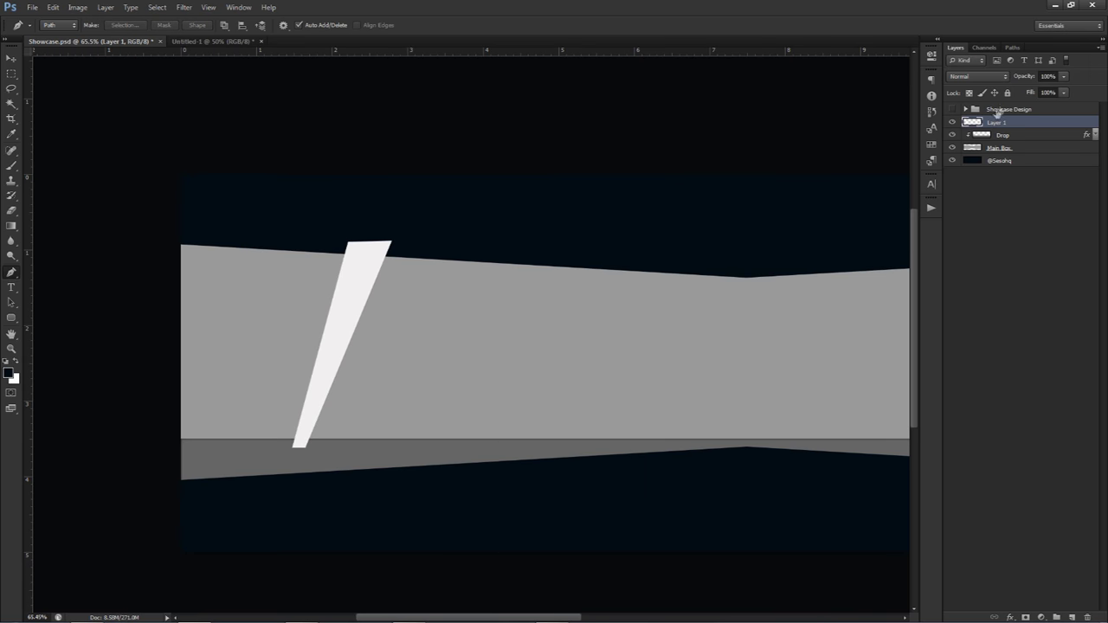
{"action": "right_click", "coordinate": [1009, 122]}
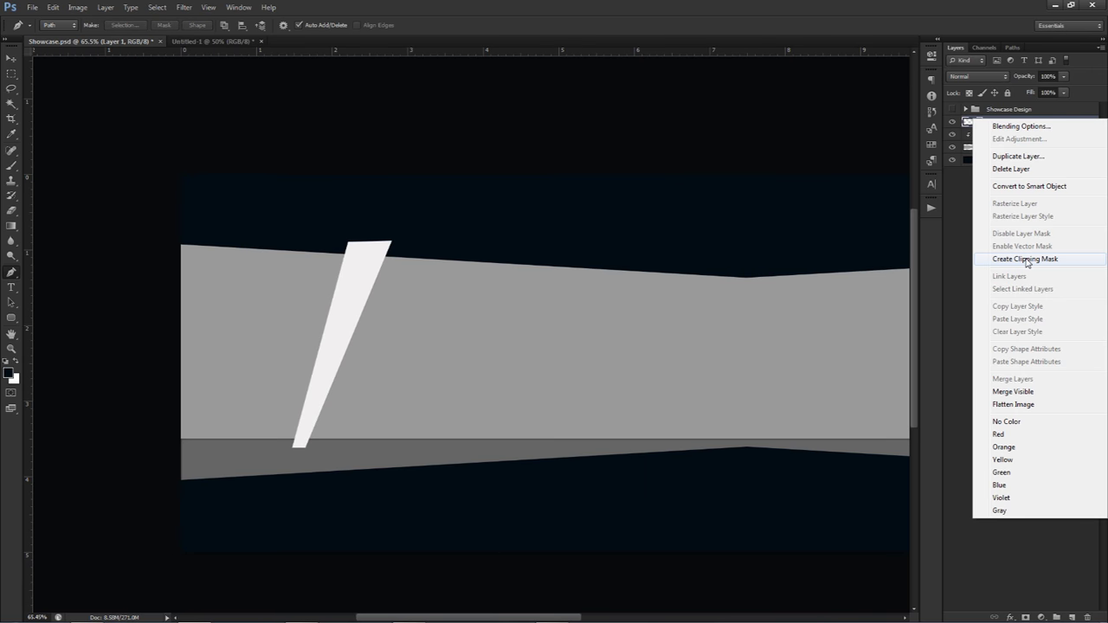
{"action": "left_click", "coordinate": [1025, 260]}
Rename the separator's layer as Seperate 1 and move it below the Drop layer
{"action": "double_click", "coordinate": [1002, 122]}
{"action": "type", "text": "Sh"}
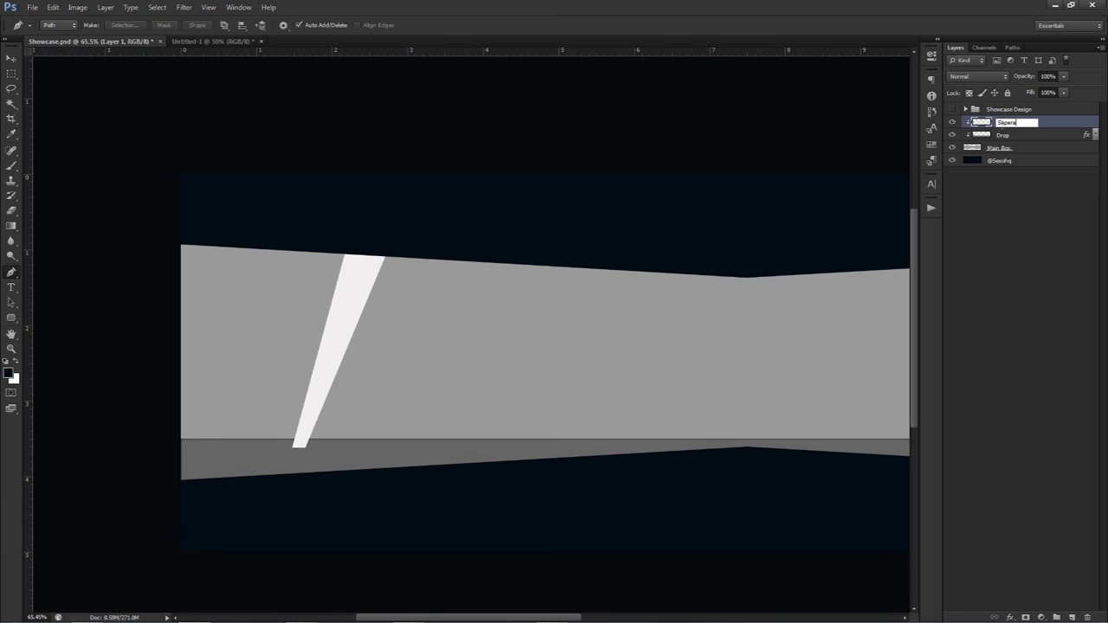
{"action": "type", "text": "perate 1"}
{"action": "key", "text": "Return"}
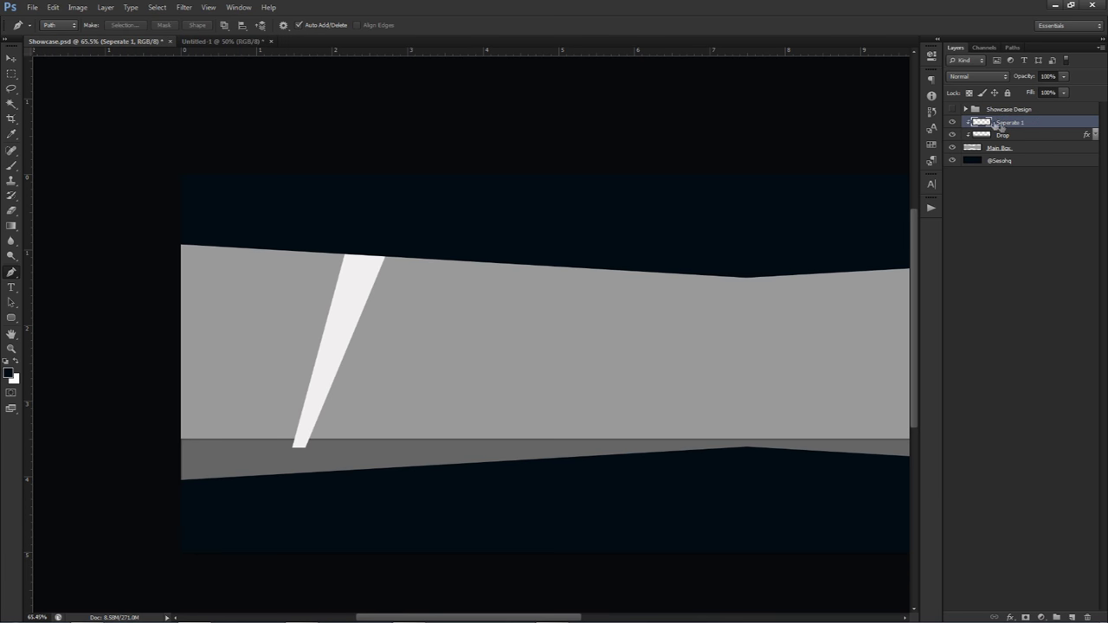
{"action": "left_click_drag", "start_coordinate": [1011, 126], "coordinate": [1006, 145]}
Show the guides and place two copies of the slanted separator to its right, across the left half of the band
{"action": "key", "text": "v"}
{"action": "scroll", "coordinate": [412, 338], "scroll_direction": "down", "scroll_amount": 3}
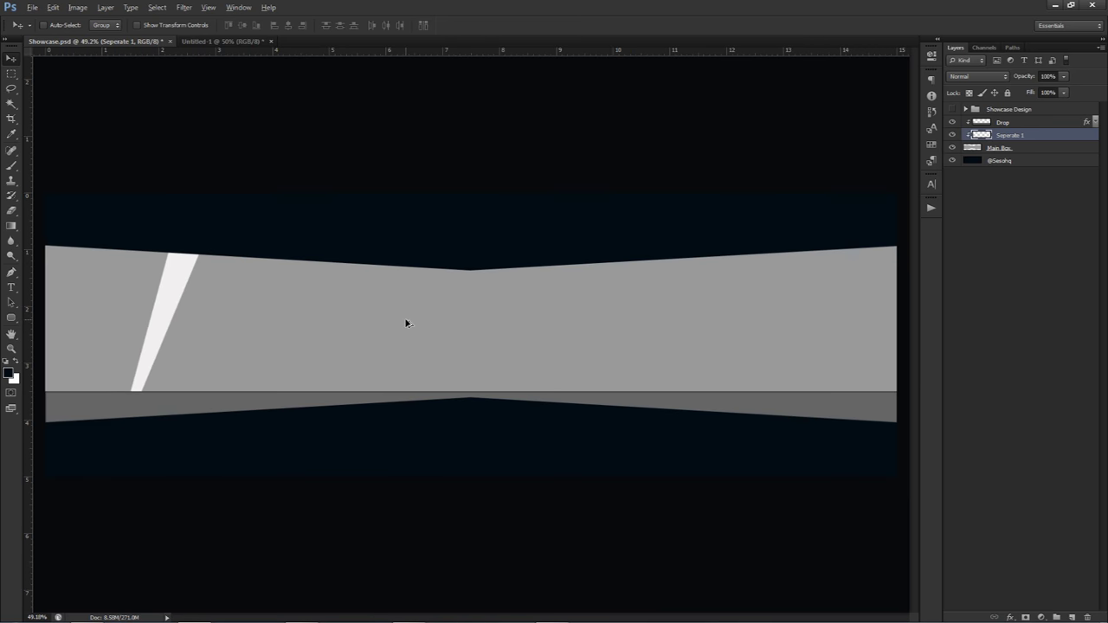
{"action": "key", "text": "ctrl+;"}
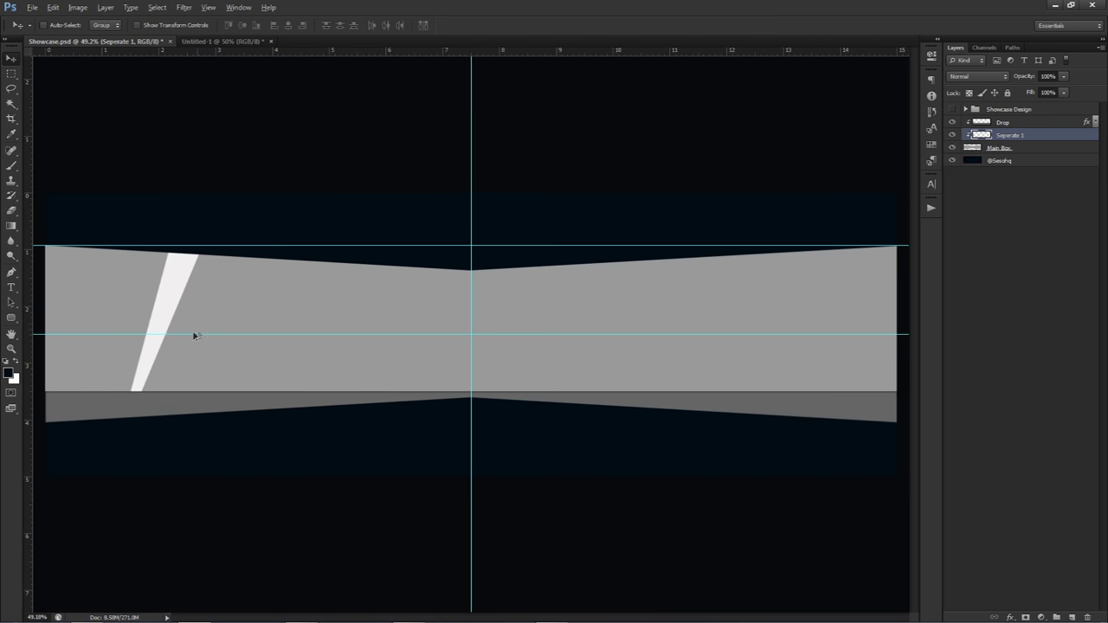
{"action": "left_click_drag", "start_coordinate": [181, 360], "coordinate": [363, 376]}
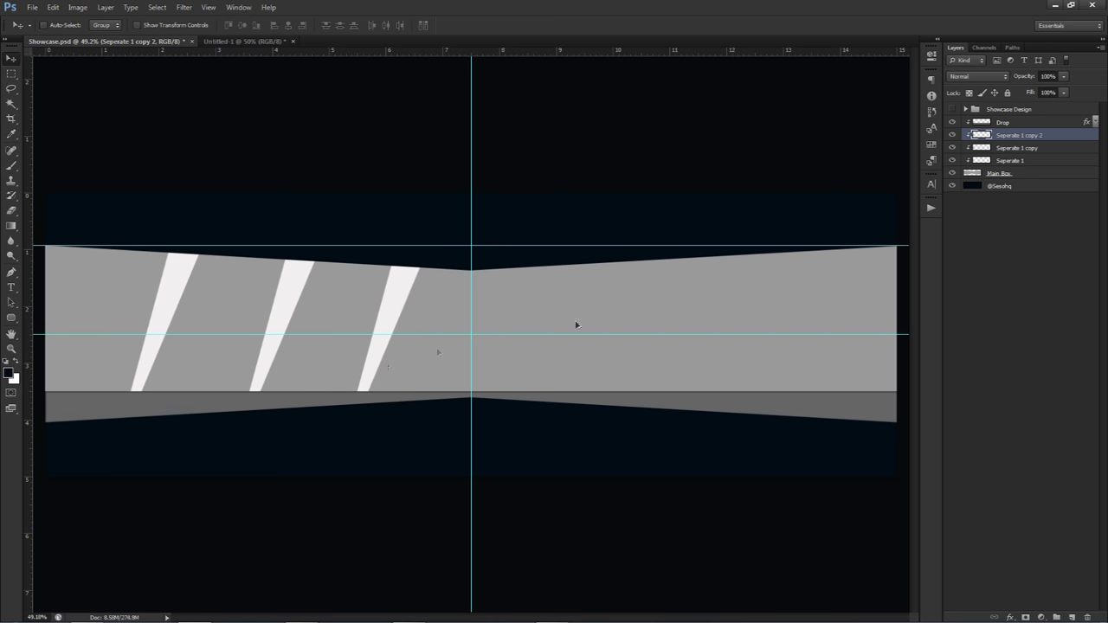
Shift the slanted separators left so all three are evenly spaced, and select Seperate 1 copy 2
{"action": "left_click", "coordinate": [999, 149]}
{"action": "left_click", "coordinate": [1004, 160], "text": "shift"}
{"action": "left_click_drag", "start_coordinate": [500, 338], "coordinate": [513, 310]}
{"action": "left_click", "coordinate": [1032, 136]}
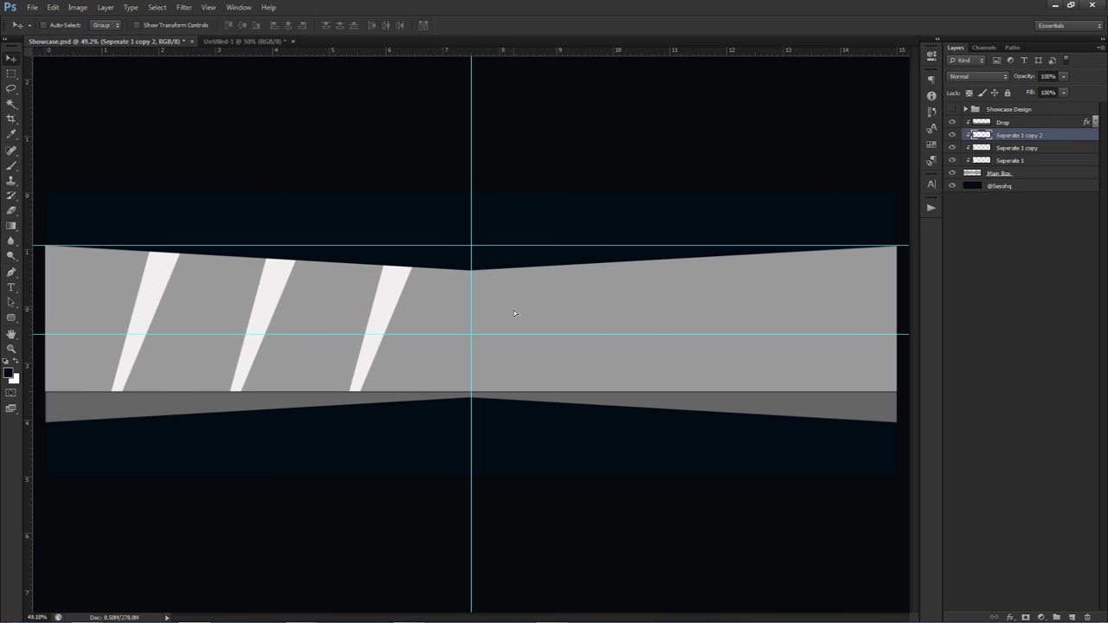
Duplicate the three separators, flip the copies horizontally onto the band's right half, and clip the Drop layer to Main Box again
{"action": "left_click", "coordinate": [1003, 163], "text": "shift"}
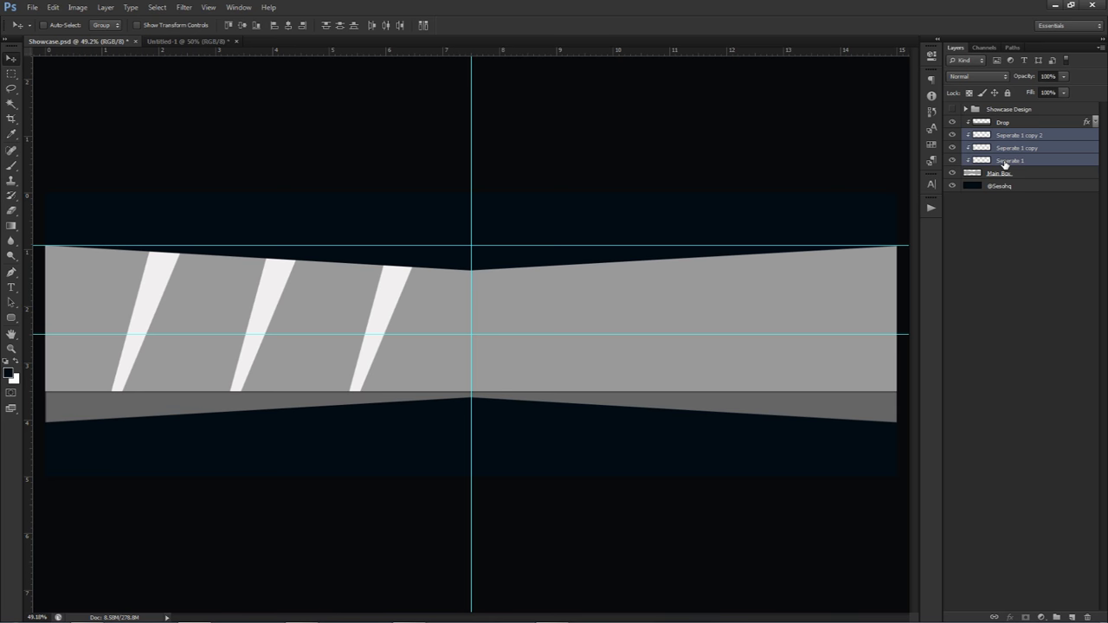
{"action": "key", "text": "ctrl+j"}
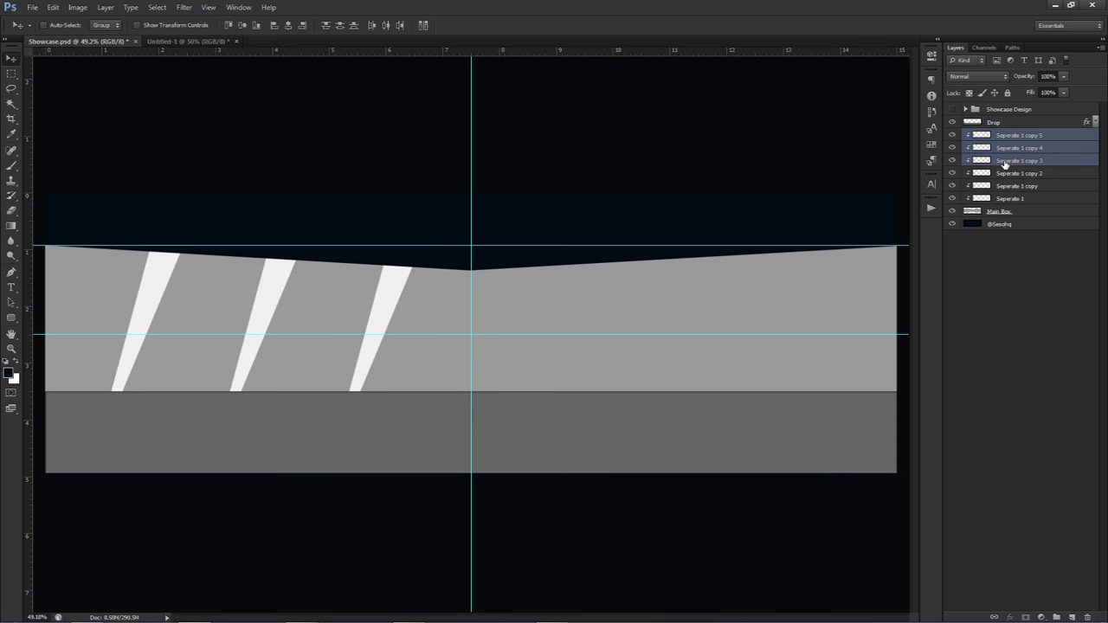
{"action": "key", "text": "ctrl+t"}
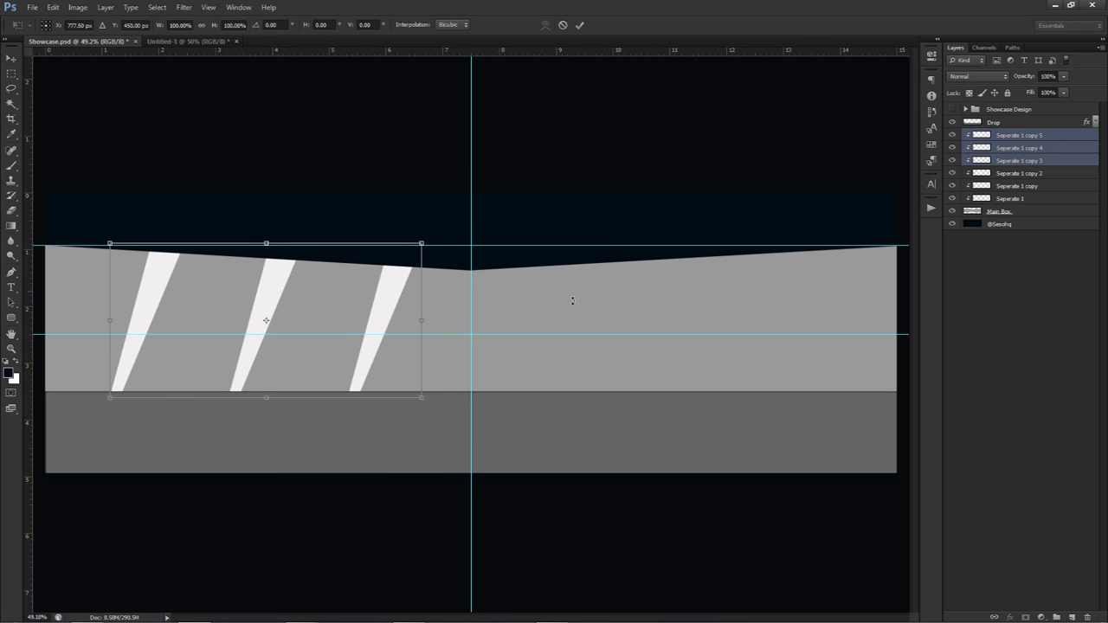
{"action": "right_click", "coordinate": [516, 318]}
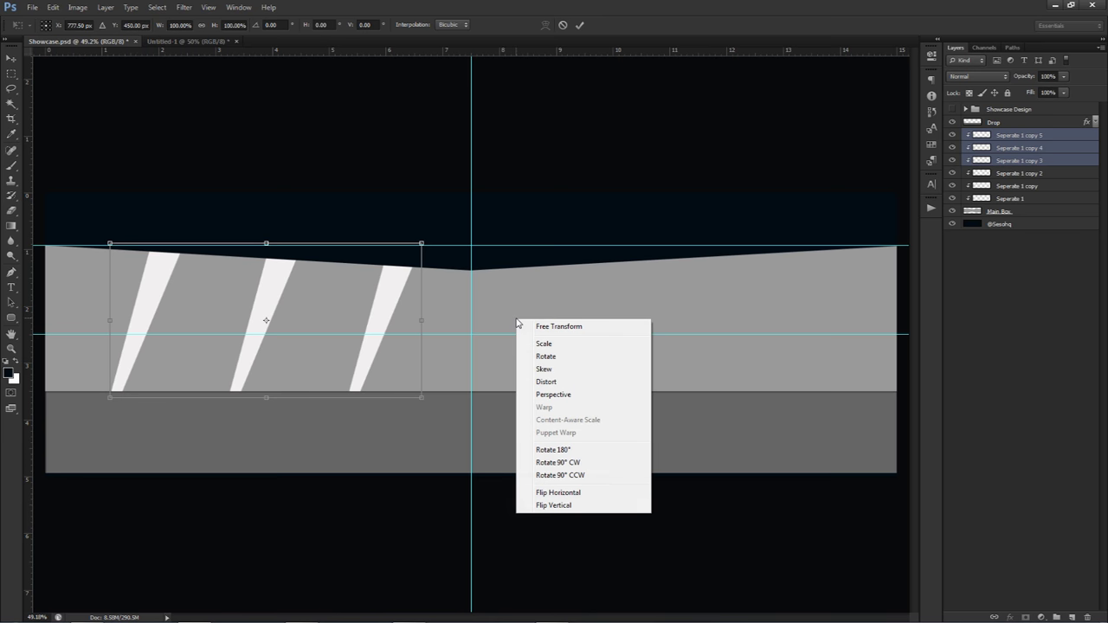
{"action": "left_click", "coordinate": [548, 492]}
{"action": "left_click_drag", "start_coordinate": [329, 333], "coordinate": [693, 360]}
{"action": "key", "text": "Return"}
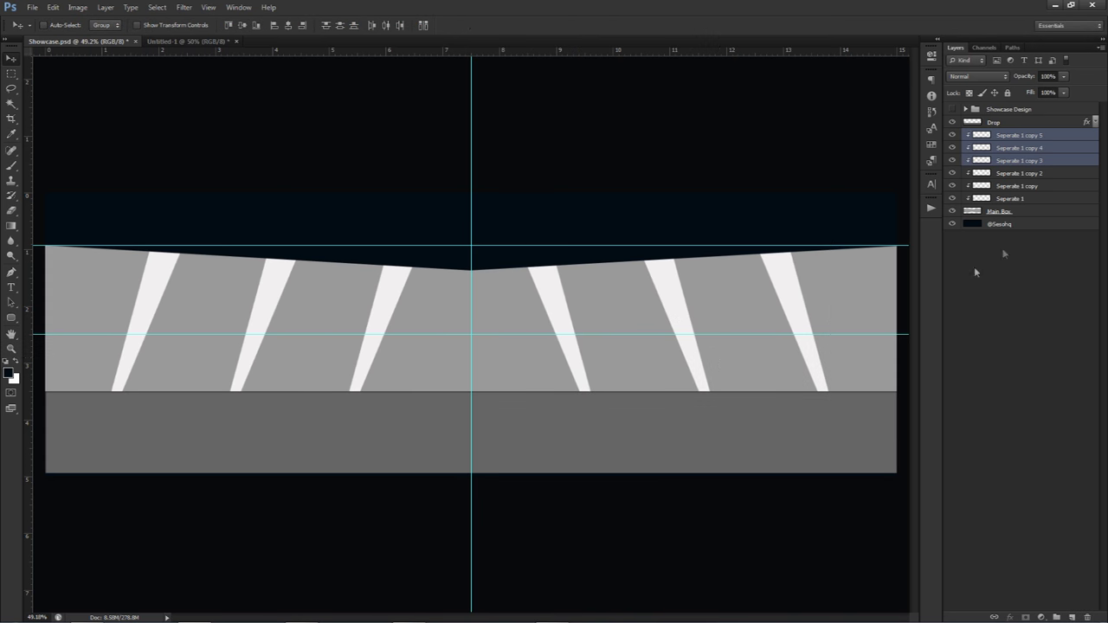
{"action": "right_click", "coordinate": [992, 128]}
{"action": "left_click", "coordinate": [1014, 271]}
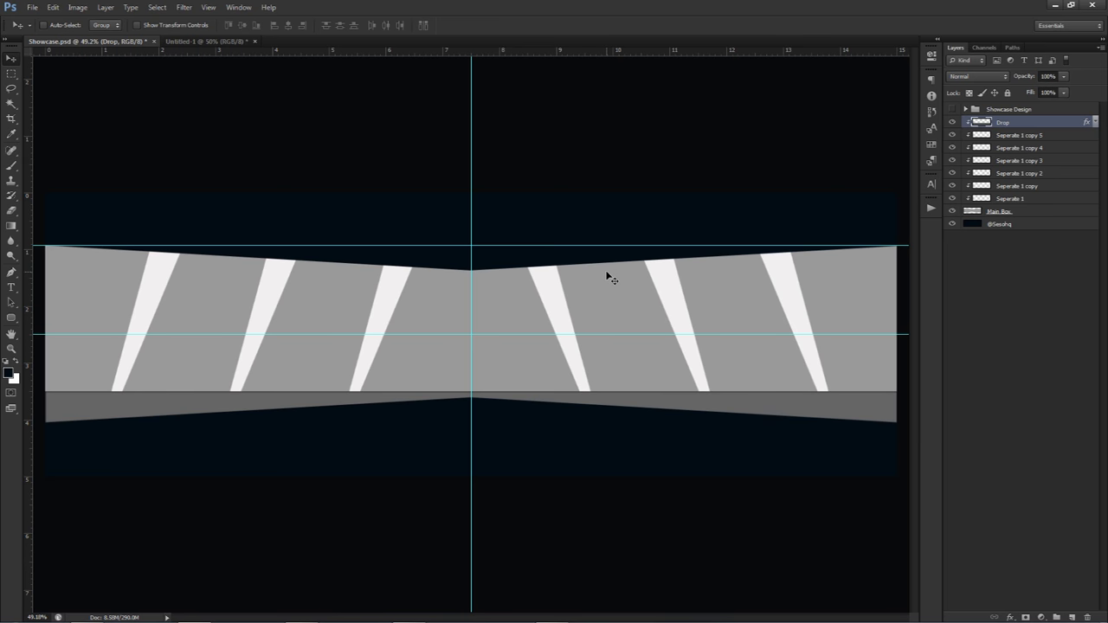
Add a horizontal guide near the separators' upper ends, nudge the three mirrored separators right to match the left side, and hide the guides
{"action": "left_click_drag", "start_coordinate": [542, 50], "coordinate": [510, 267]}
{"action": "left_click", "coordinate": [1019, 135]}
{"action": "left_click", "coordinate": [1015, 172], "text": "shift"}
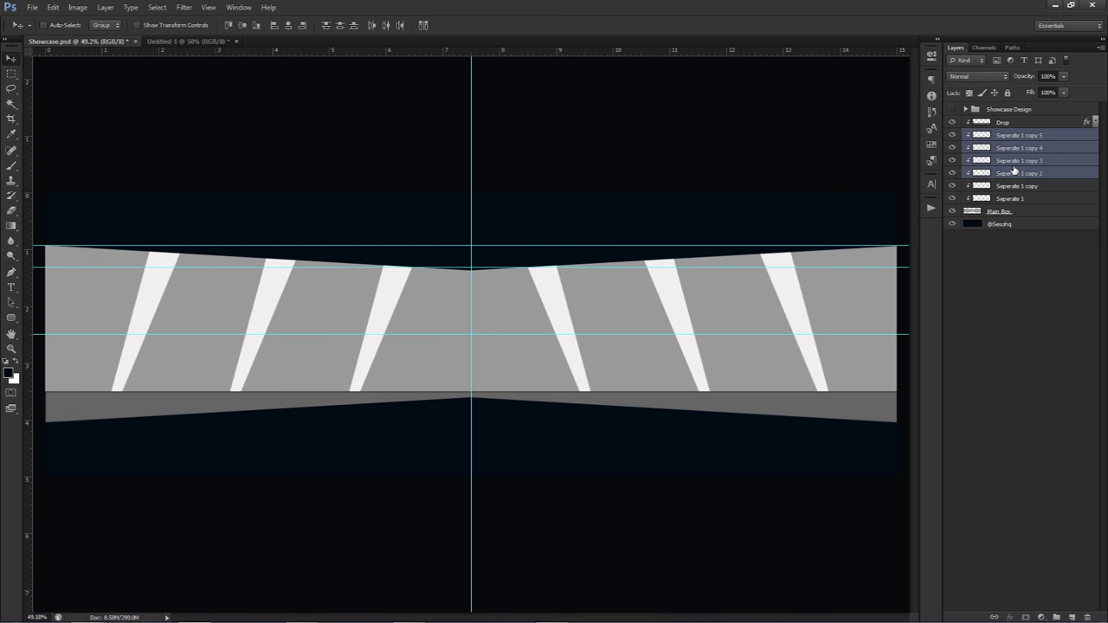
{"action": "left_click", "coordinate": [1016, 162], "text": "ctrl"}
{"action": "left_click", "coordinate": [1015, 174], "text": "ctrl"}
{"action": "left_click", "coordinate": [1015, 161], "text": "ctrl"}
{"action": "key", "text": "Right"}
{"action": "key", "text": "Right"}
{"action": "key", "text": "Right"}
{"action": "key", "text": "Right"}
{"action": "key", "text": "Right"}
{"action": "key", "text": "Right"}
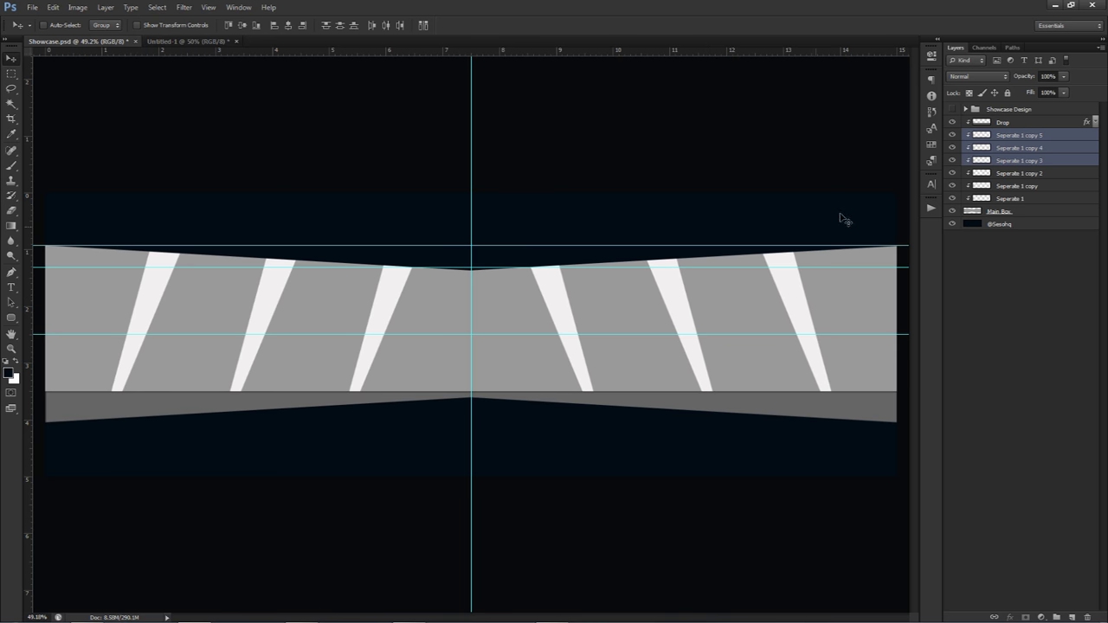
{"action": "key", "text": "ctrl+semicolon"}
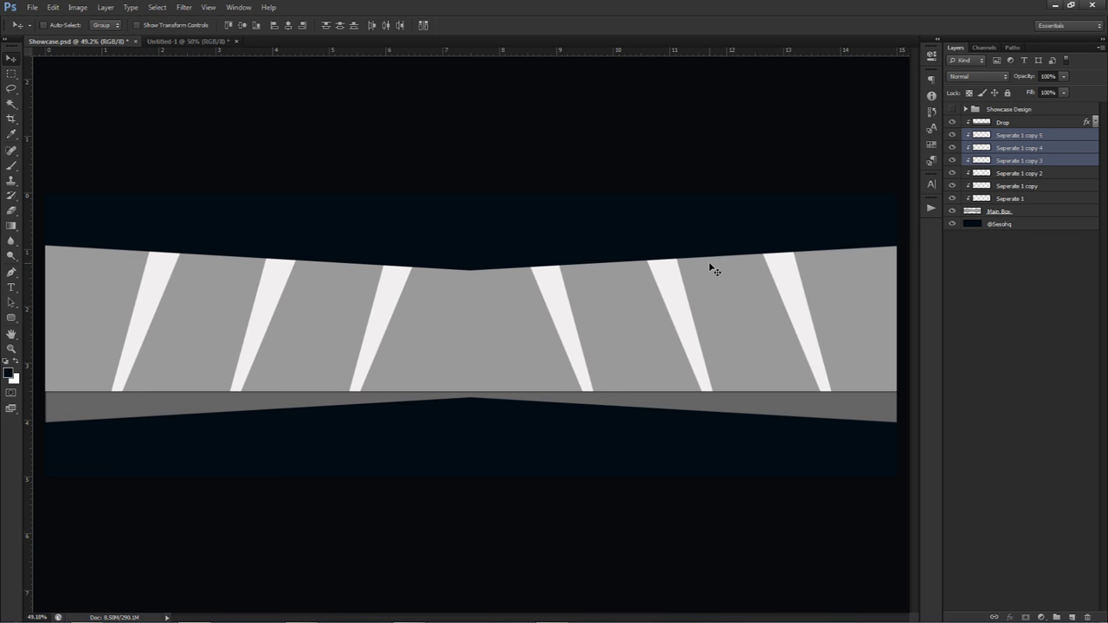
Rename the six separator layers 1 to 6, starting with the lowest one in the layer stack
{"action": "double_click", "coordinate": [1008, 200]}
{"action": "type", "text": "1"}
{"action": "double_click", "coordinate": [1009, 185]}
{"action": "type", "text": "2"}
{"action": "double_click", "coordinate": [1008, 173]}
{"action": "type", "text": "3"}
{"action": "double_click", "coordinate": [1006, 160]}
{"action": "type", "text": "4"}
{"action": "double_click", "coordinate": [1008, 148]}
{"action": "type", "text": "5"}
{"action": "double_click", "coordinate": [1008, 135]}
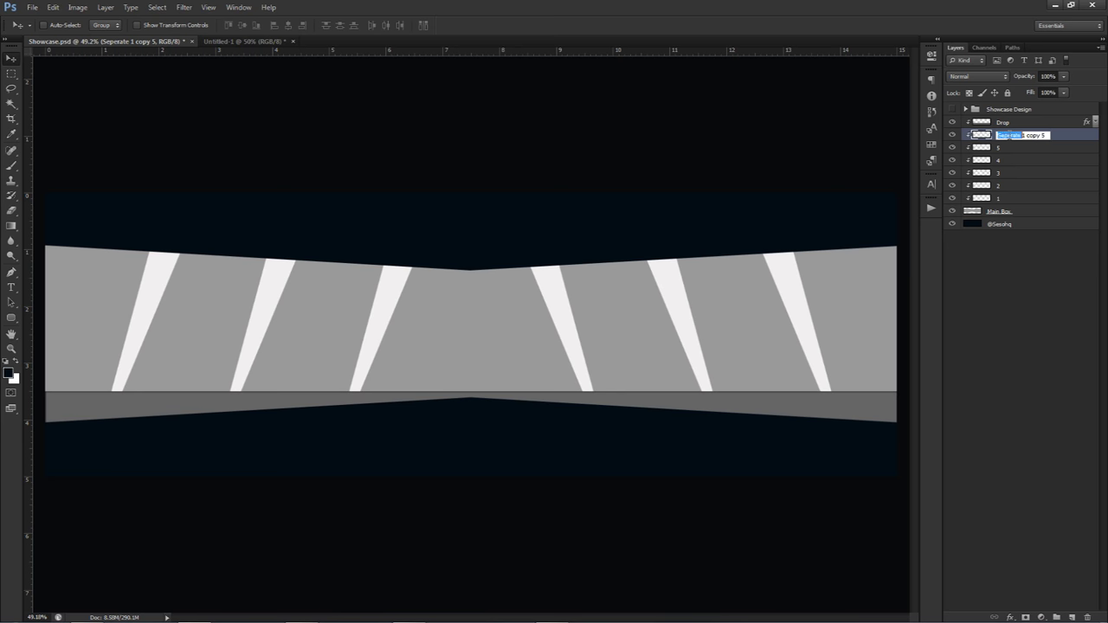
{"action": "type", "text": "6"}
{"action": "key", "text": "Return"}
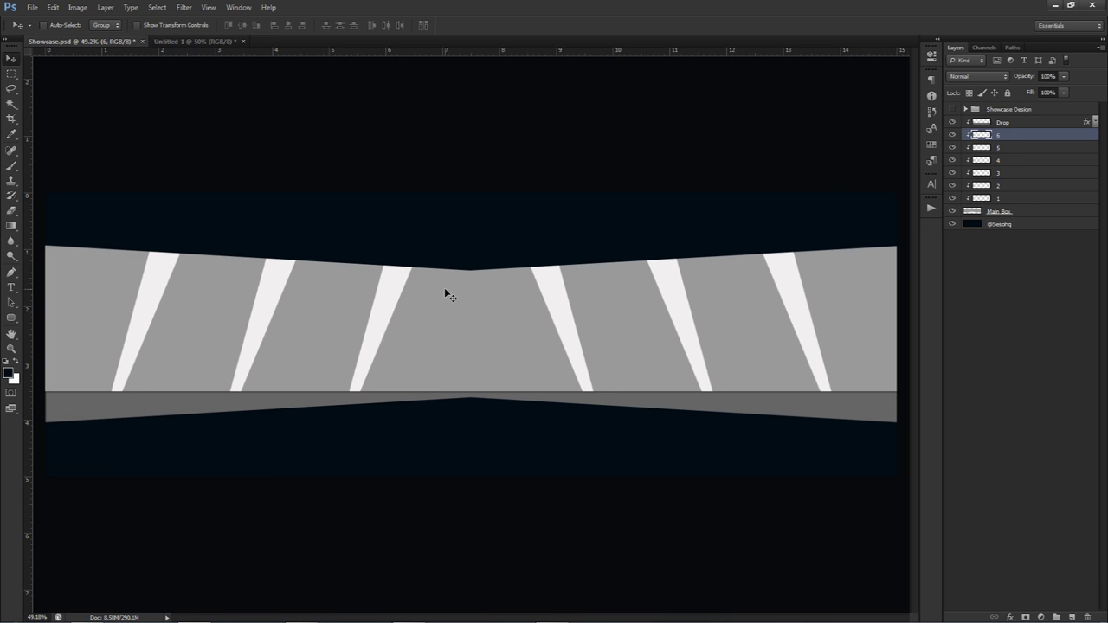
Duplicate the Seso-2017 logo layer from the Showcase Design group and move the copy out above the group
{"action": "left_click", "coordinate": [965, 109]}
{"action": "left_click", "coordinate": [1008, 201]}
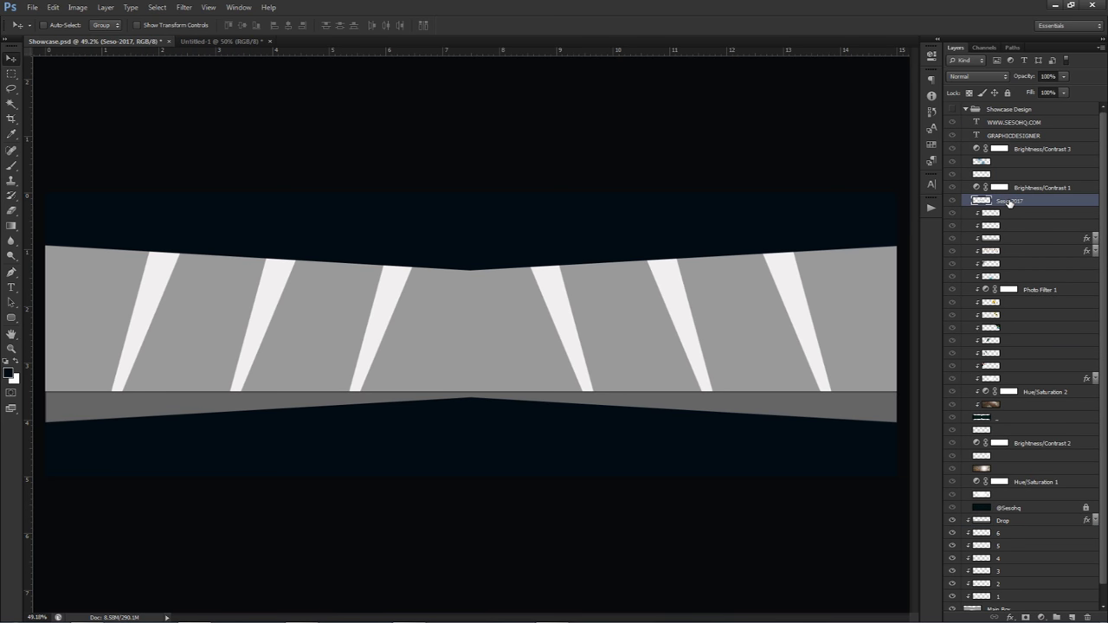
{"action": "key", "text": "ctrl+j"}
{"action": "left_click_drag", "start_coordinate": [1008, 202], "coordinate": [976, 108]}
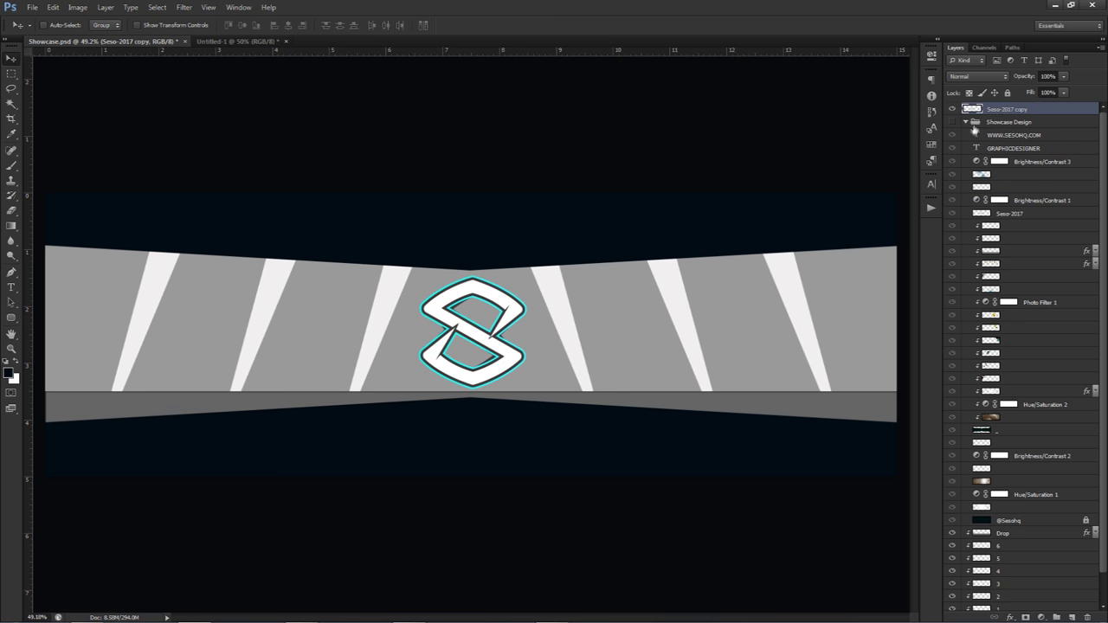
{"action": "left_click", "coordinate": [966, 122]}
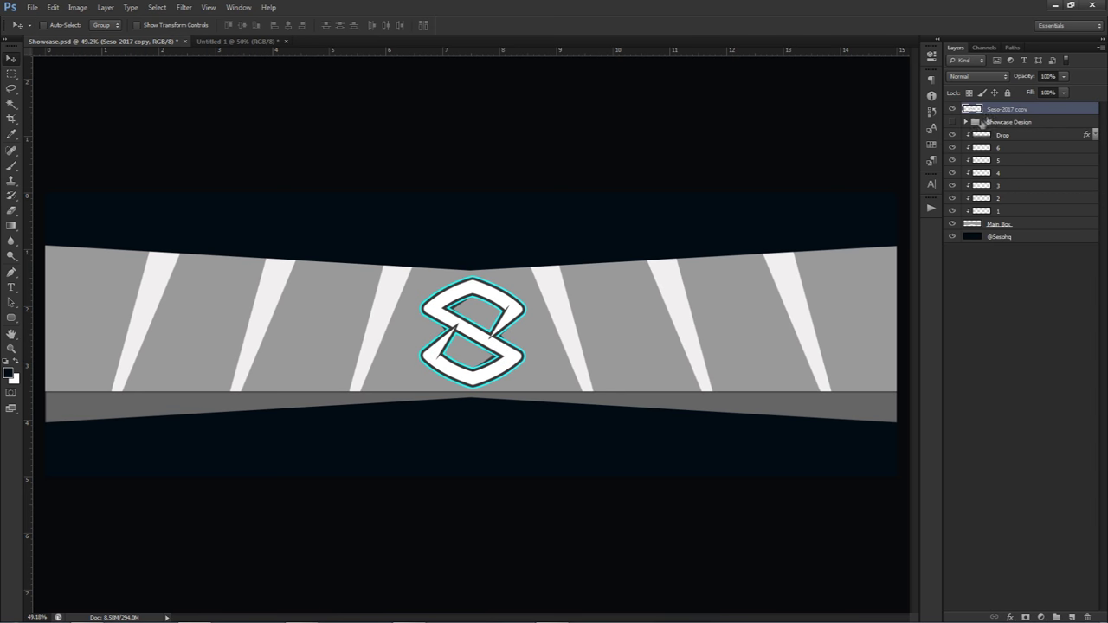
Scale the central logo copy down slightly and move its layer between the Showcase Design group and Drop
{"action": "key", "text": "ctrl+t"}
{"action": "left_click_drag", "start_coordinate": [528, 275], "coordinate": [523, 279]}
{"action": "key", "text": "Return"}
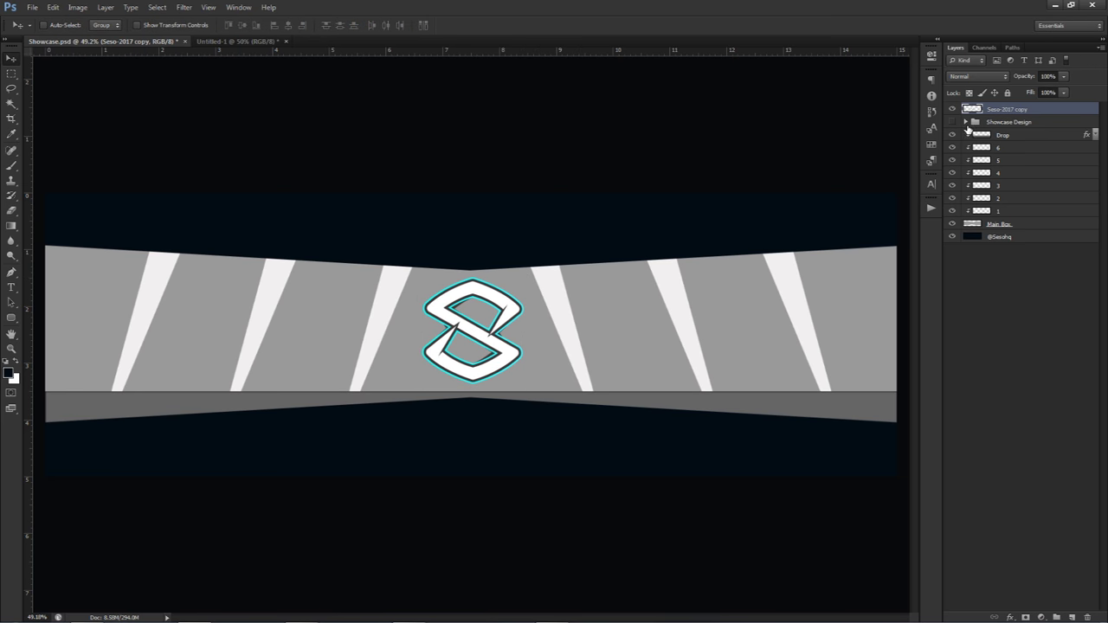
{"action": "left_click_drag", "start_coordinate": [1002, 111], "coordinate": [997, 130]}
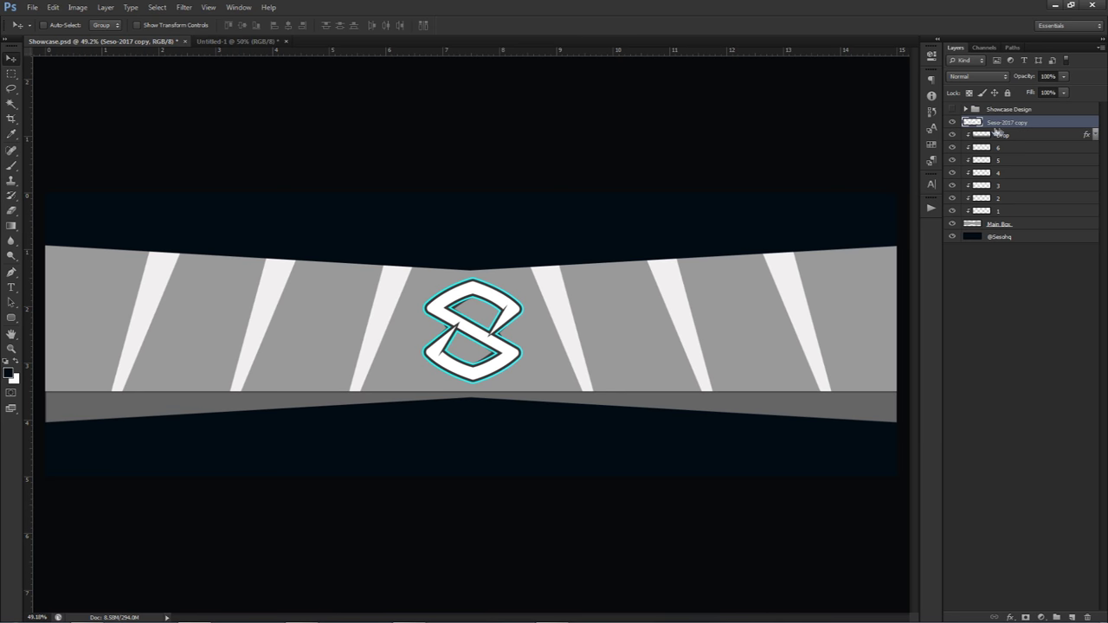
Copy the whole wolf mascot from WolfMascot.ai in Illustrator and paste it into Showcase.psd in Photoshop as a smart object
{"action": "left_click", "coordinate": [86, 613]}
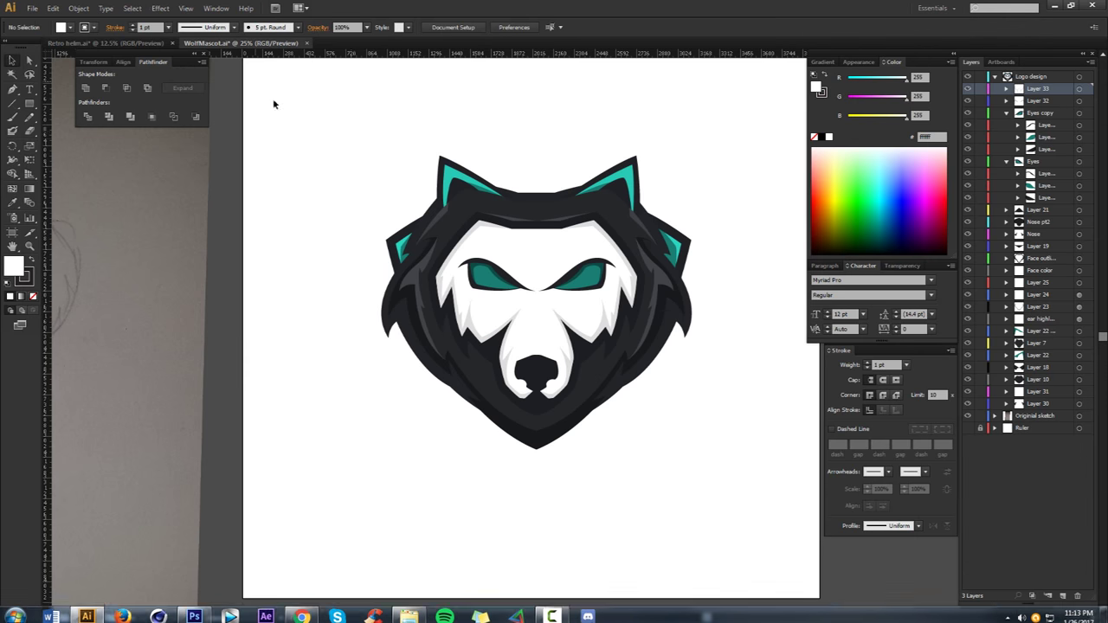
{"action": "left_click_drag", "start_coordinate": [407, 217], "coordinate": [756, 507]}
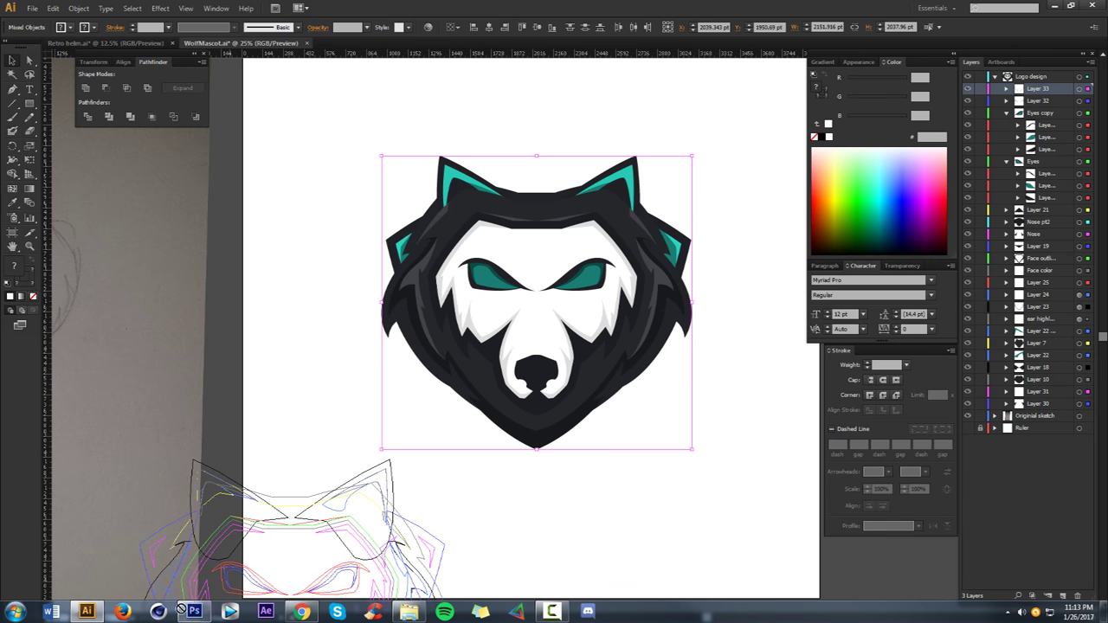
{"action": "left_click", "coordinate": [190, 612]}
{"action": "key", "text": "ctrl+v"}
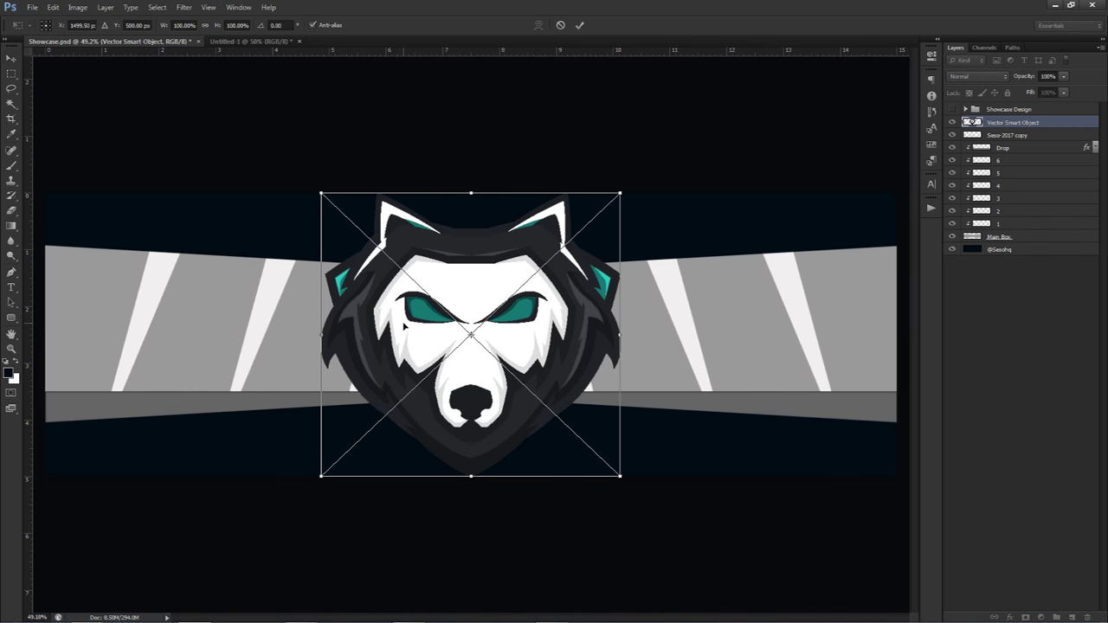
{"action": "key", "text": "Return"}
Copy the helmet logo from Retro helm.ai in Illustrator and paste it into Showcase.psd in Photoshop as a smart object
{"action": "left_click", "coordinate": [86, 612]}
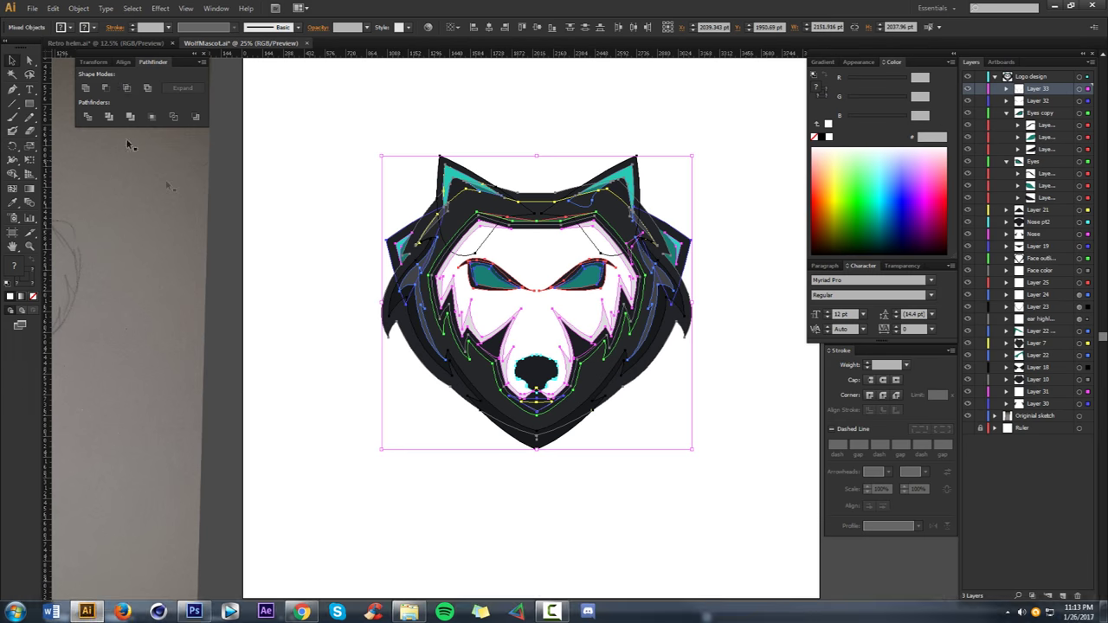
{"action": "left_click", "coordinate": [111, 43]}
{"action": "left_click_drag", "start_coordinate": [364, 180], "coordinate": [521, 393]}
{"action": "left_click", "coordinate": [194, 613]}
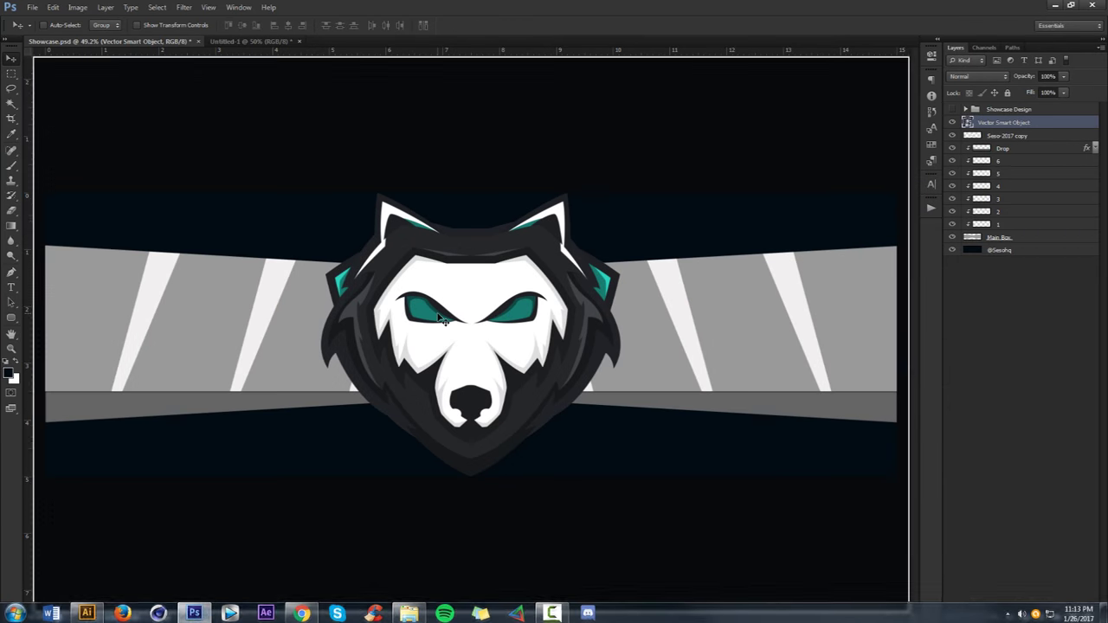
{"action": "key", "text": "ctrl+v"}
{"action": "key", "text": "Return"}
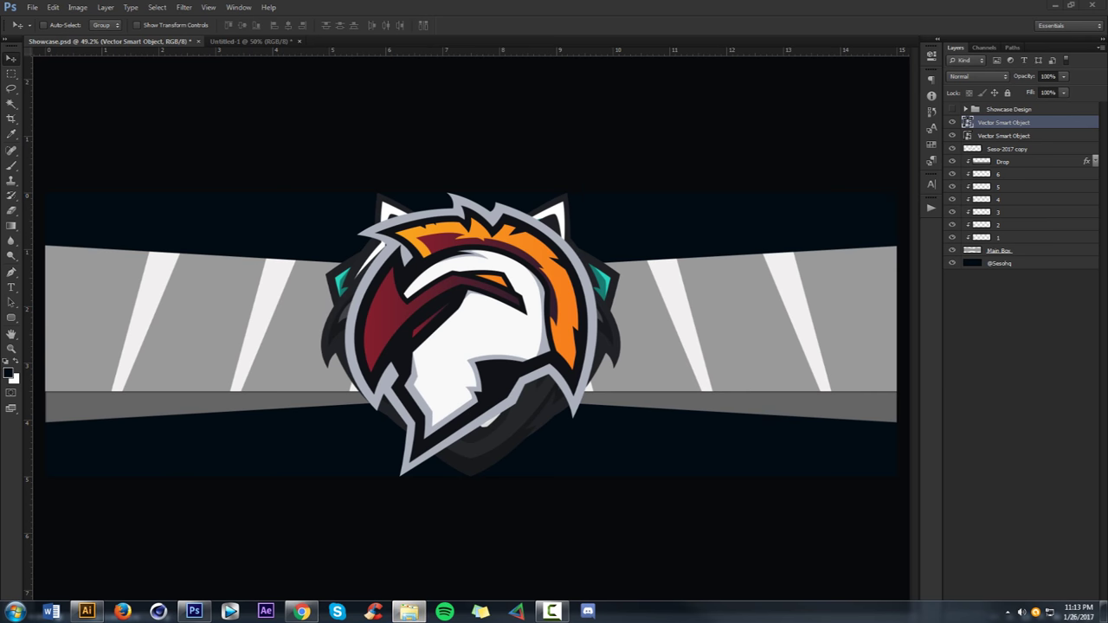
Place the maskpreamde artwork in the banner, shift it to the right, and hide its layer
{"action": "left_click_drag", "start_coordinate": [1107, 305], "coordinate": [653, 307]}
{"action": "key", "text": "Return"}
{"action": "left_click_drag", "start_coordinate": [616, 288], "coordinate": [693, 296]}
{"action": "left_click", "coordinate": [952, 122]}
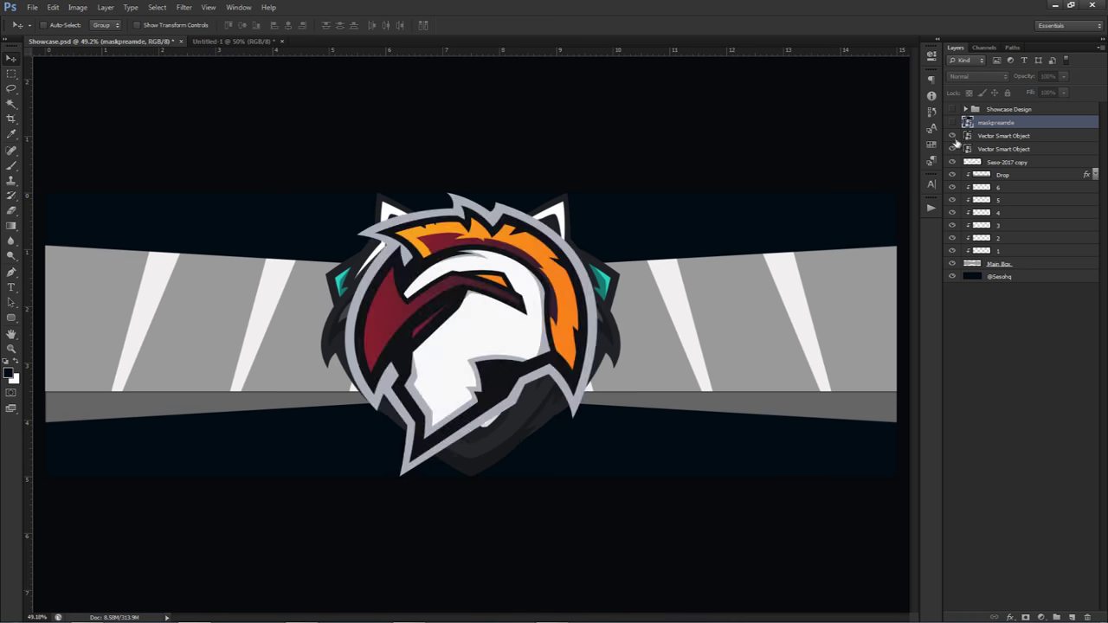
Hide the wolf mascot's smart object layer while keeping the helmet layer shown
{"action": "left_click", "coordinate": [952, 135]}
{"action": "left_click", "coordinate": [992, 149]}
{"action": "left_click", "coordinate": [952, 149]}
{"action": "left_click", "coordinate": [952, 135]}
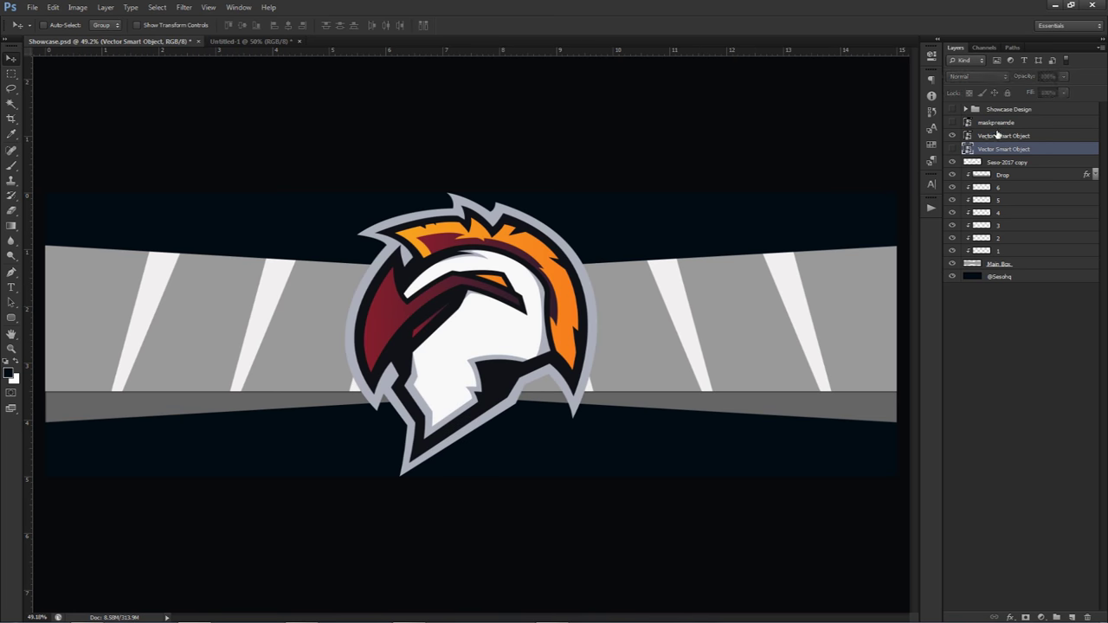
Scale the helmet logo down and move it to the far left end of the band
{"action": "left_click", "coordinate": [1004, 135]}
{"action": "left_click_drag", "start_coordinate": [592, 303], "coordinate": [544, 301]}
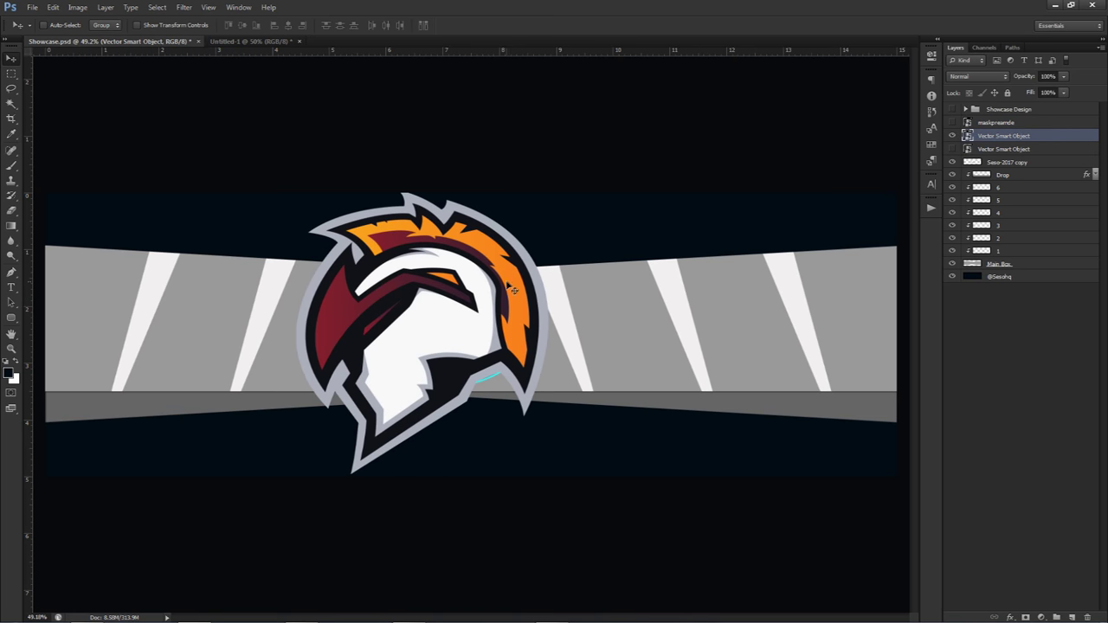
{"action": "key", "text": "ctrl+t"}
{"action": "left_click_drag", "start_coordinate": [530, 202], "coordinate": [519, 224]}
{"action": "left_click_drag", "start_coordinate": [464, 326], "coordinate": [136, 320]}
{"action": "key", "text": "Return"}
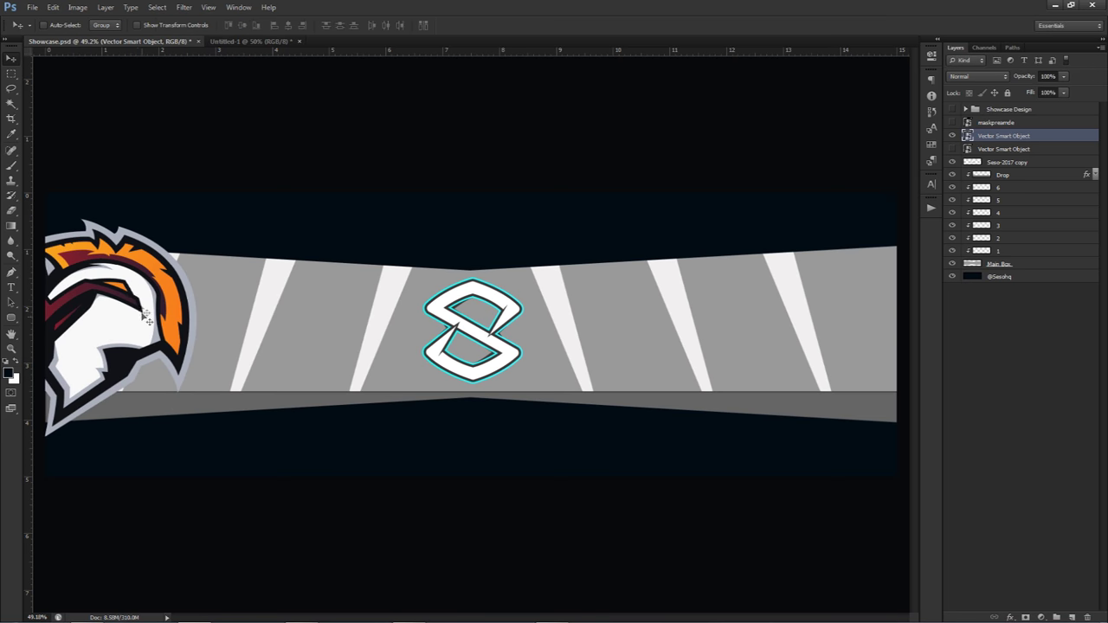
Lower the helmet layer's opacity to 18% and shift the helmet slightly right and down over the first separator
{"action": "scroll", "coordinate": [223, 289], "scroll_direction": "up", "scroll_amount": 3}
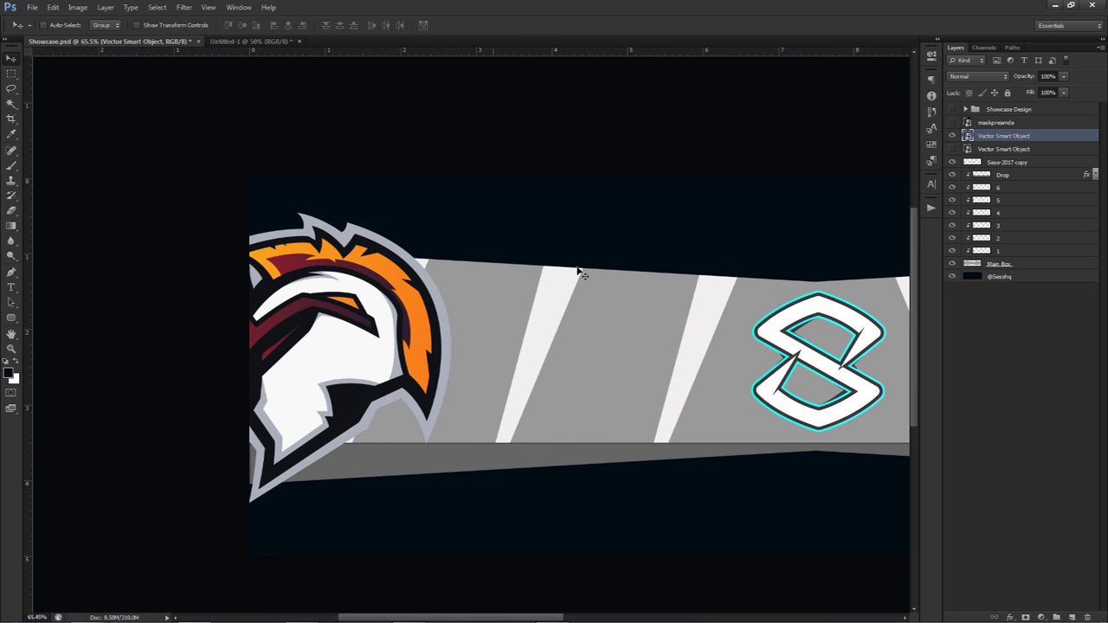
{"action": "left_click", "coordinate": [1063, 76]}
{"action": "left_click_drag", "start_coordinate": [1063, 92], "coordinate": [1017, 91]}
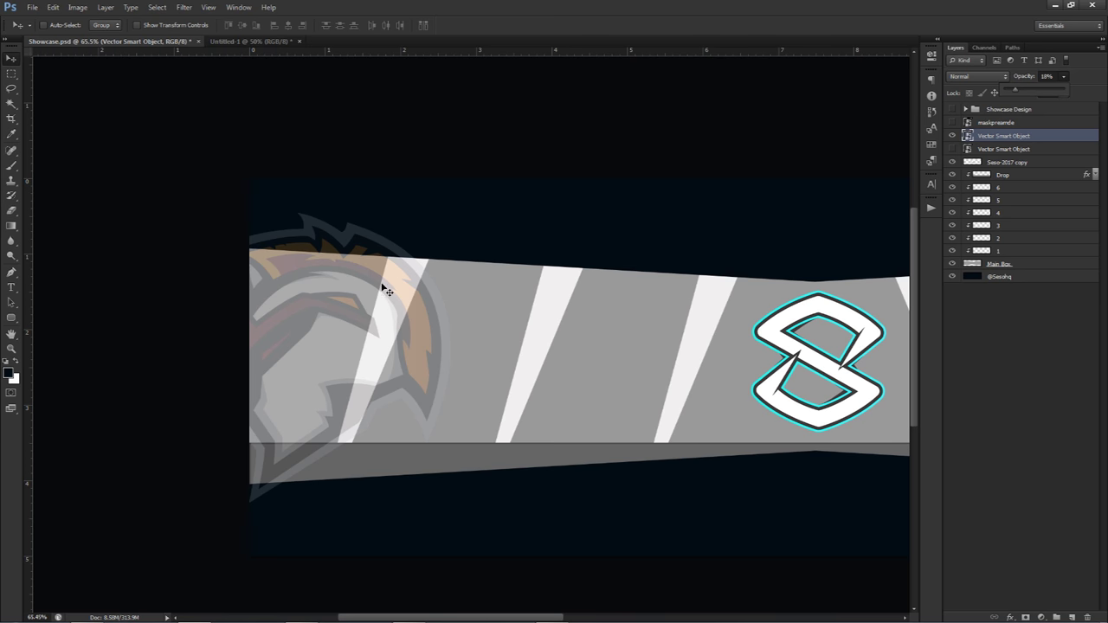
{"action": "left_click_drag", "start_coordinate": [351, 331], "coordinate": [366, 339]}
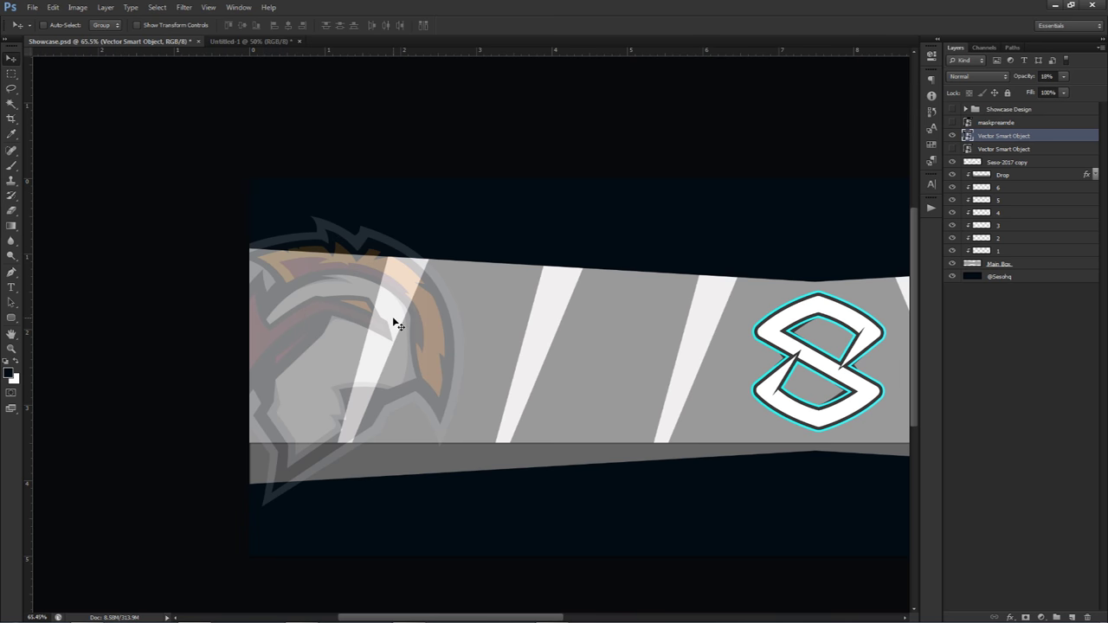
Move the helmet layer directly below Drop so it is clipped to Main Box, and rename it L 1
{"action": "key", "text": "p"}
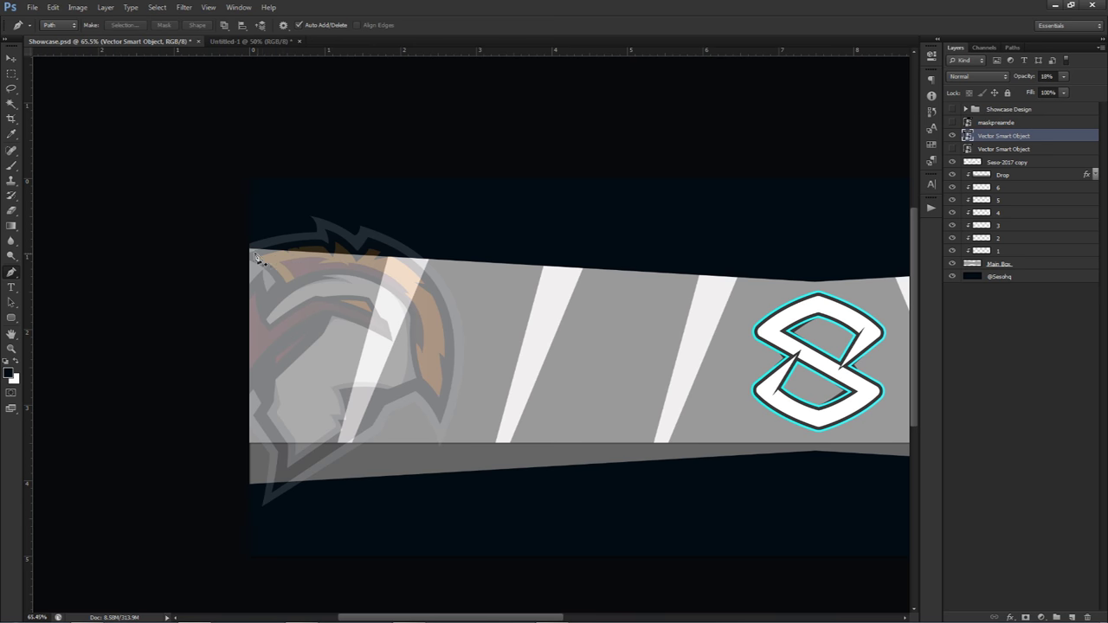
{"action": "left_click_drag", "start_coordinate": [985, 140], "coordinate": [981, 177]}
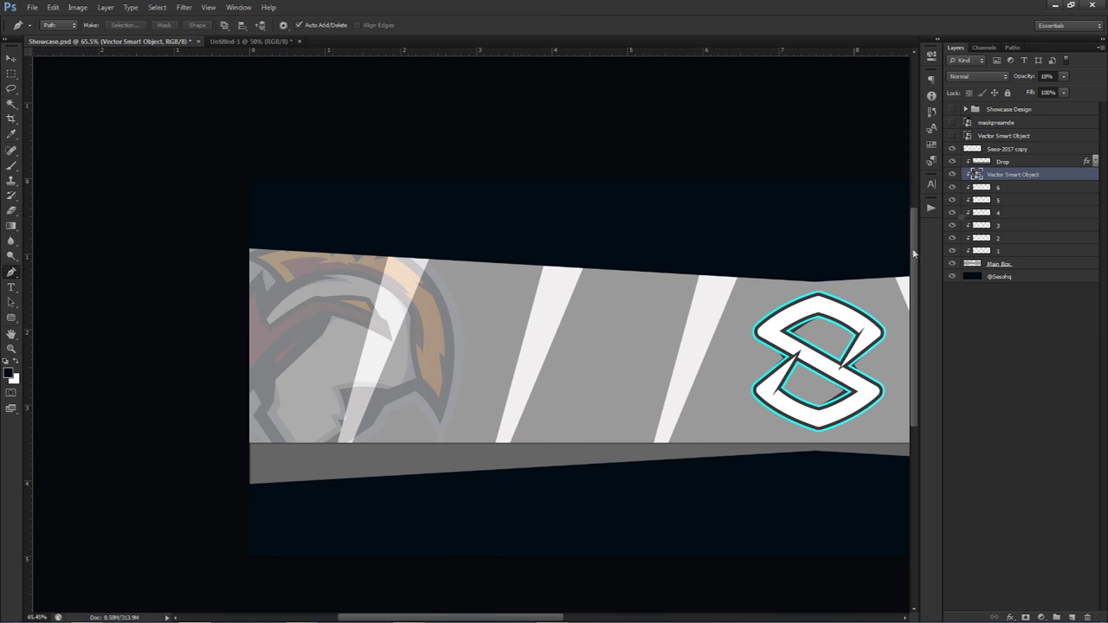
{"action": "right_click", "coordinate": [987, 174]}
{"action": "key", "text": "Escape"}
{"action": "double_click", "coordinate": [996, 174]}
{"action": "type", "text": "1"}
{"action": "key", "text": "Return"}
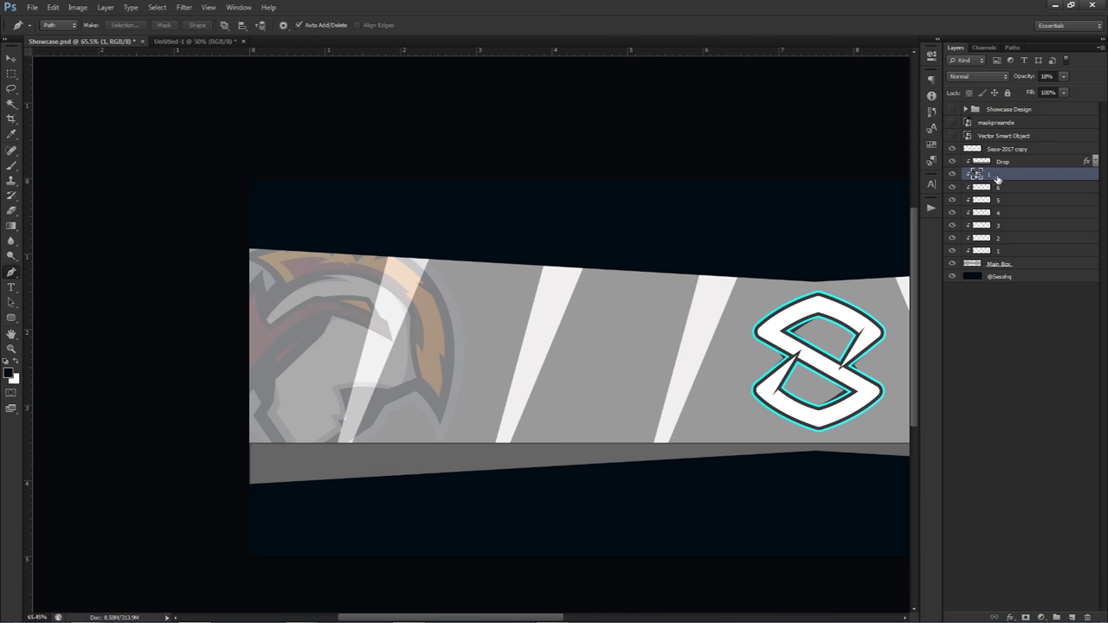
{"action": "double_click", "coordinate": [989, 175]}
{"action": "type", "text": "L 1"}
{"action": "key", "text": "Return"}
Draw a closed Pen path along the first separator's slant, enclosing the part of the helmet that extends to its right
{"action": "left_click", "coordinate": [411, 244]}
{"action": "left_click", "coordinate": [336, 474]}
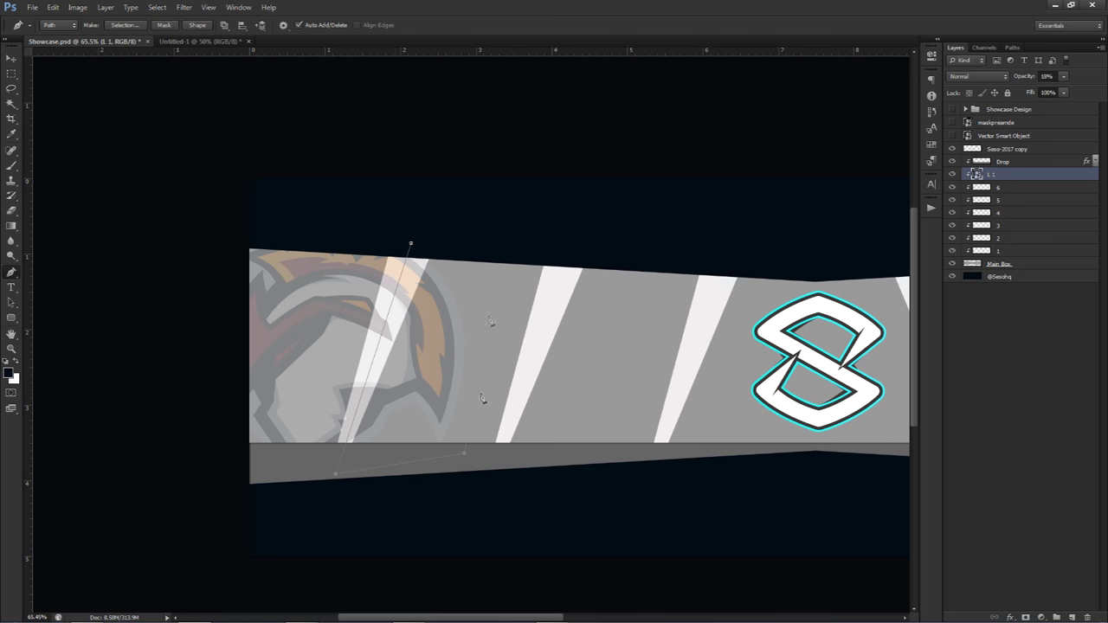
{"action": "left_click", "coordinate": [411, 244]}
Rasterize the L 1 layer, turn the path into a selection, and delete the enclosed part of the helmet
{"action": "right_click", "coordinate": [989, 175]}
{"action": "left_click", "coordinate": [1003, 297]}
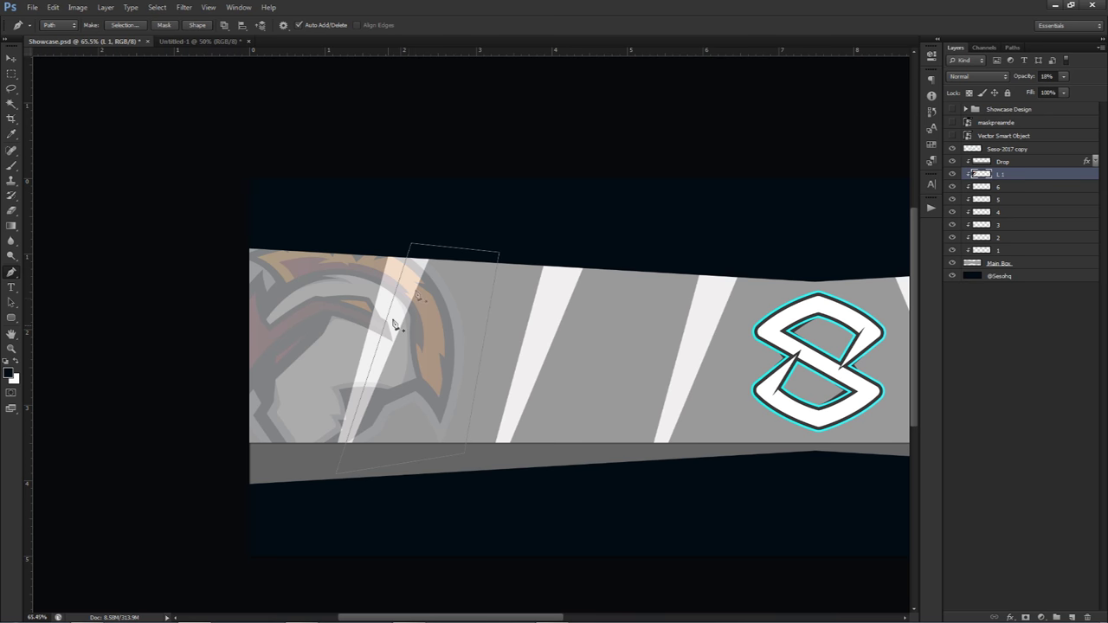
{"action": "right_click", "coordinate": [472, 339]}
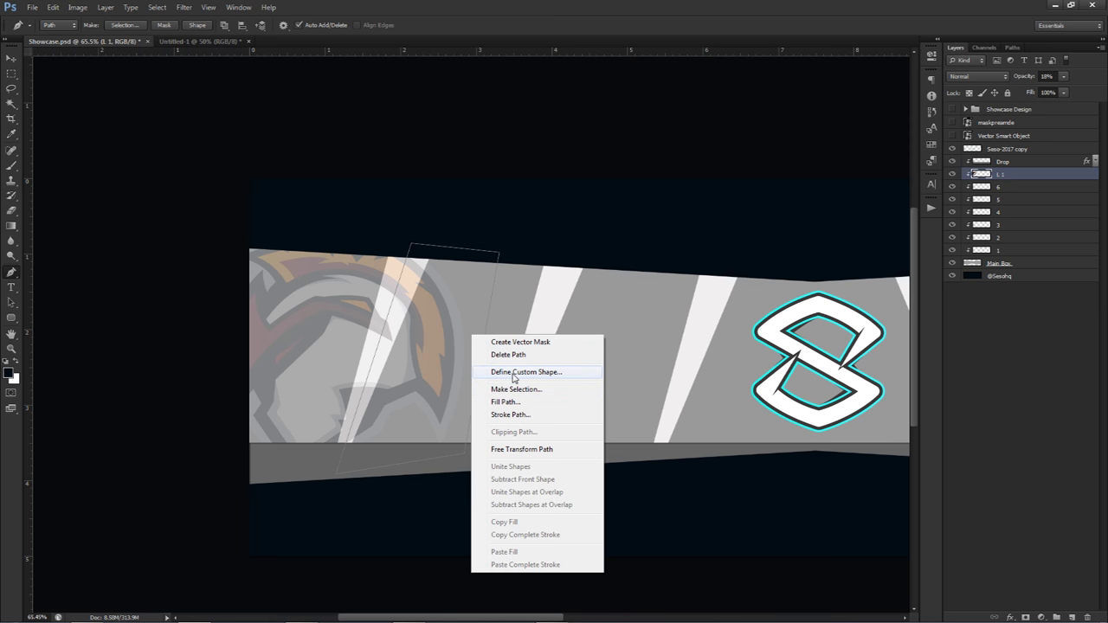
{"action": "left_click", "coordinate": [511, 390]}
{"action": "left_click", "coordinate": [605, 184]}
{"action": "key", "text": "ctrl+d"}
Move the L 1 layer directly above Main Box and set its opacity to 100%
{"action": "left_click_drag", "start_coordinate": [1004, 178], "coordinate": [990, 249]}
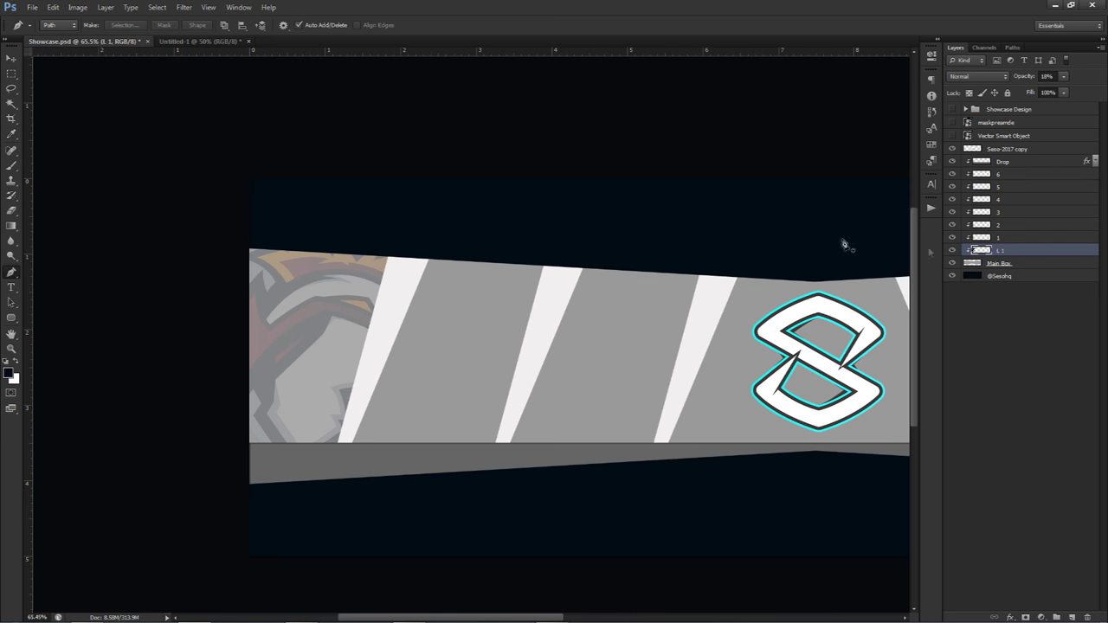
{"action": "left_click", "coordinate": [1064, 78]}
{"action": "left_click_drag", "start_coordinate": [1055, 91], "coordinate": [1103, 96]}
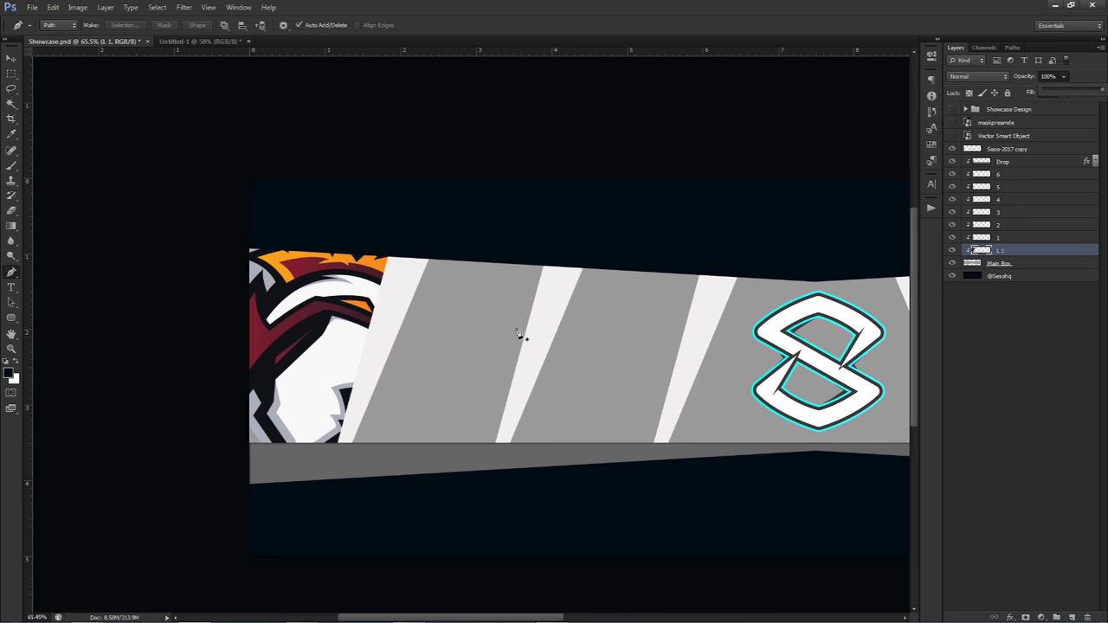
Show the Vector Smart Object mascot layer and move the mascot left over the area between the first two separators
{"action": "key", "text": "v"}
{"action": "scroll", "coordinate": [511, 331], "scroll_direction": "down", "scroll_amount": 2}
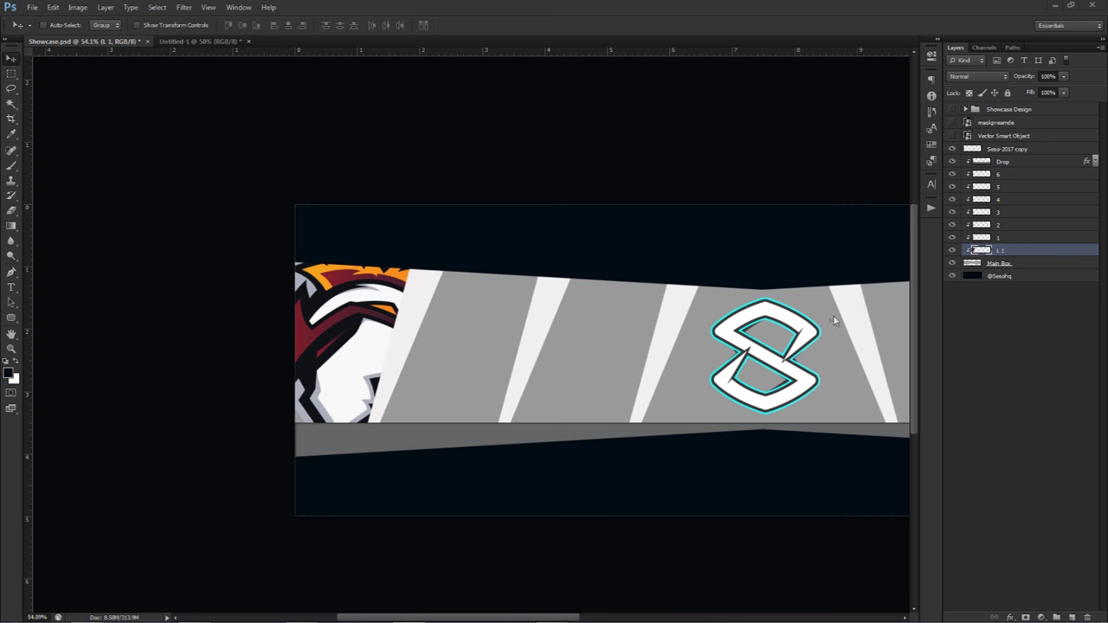
{"action": "left_click", "coordinate": [952, 136]}
{"action": "left_click", "coordinate": [1004, 136]}
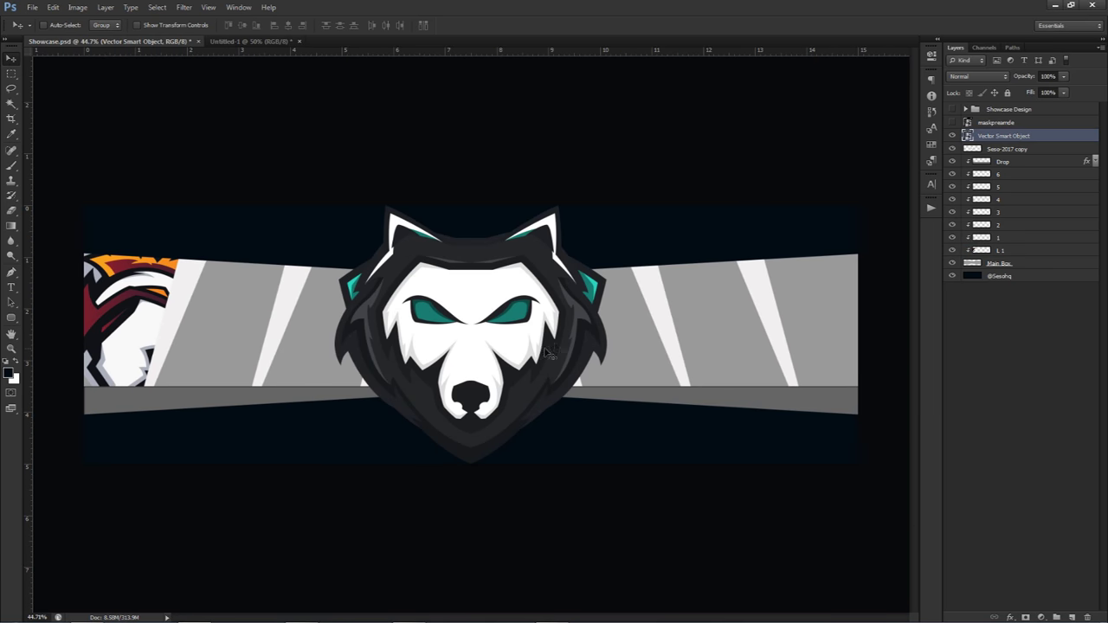
{"action": "left_click_drag", "start_coordinate": [547, 352], "coordinate": [311, 329]}
Lower the mascot's opacity to 27% and scale it down to about 6.1% around its centre
{"action": "key", "text": "ctrl+t"}
{"action": "left_click", "coordinate": [1064, 78]}
{"action": "left_click_drag", "start_coordinate": [1032, 89], "coordinate": [1020, 90]}
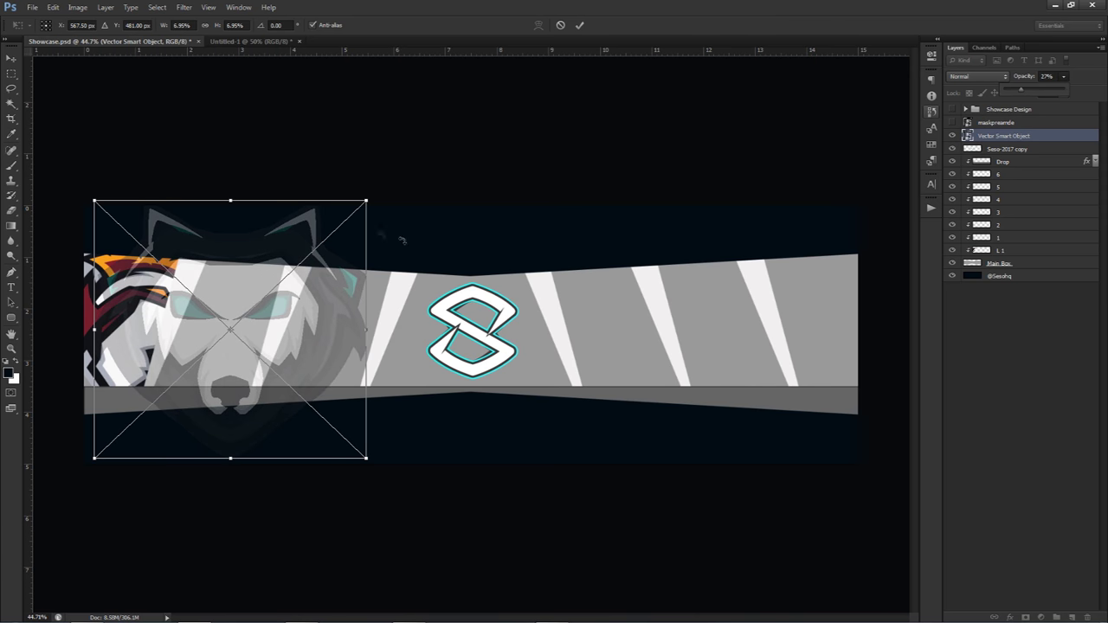
{"action": "mouse_move", "coordinate": [357, 196]}
{"action": "left_mouse_down"}
{"action": "mouse_move", "coordinate": [324, 204]}
{"action": "mouse_move", "coordinate": [343, 204]}
{"action": "left_mouse_up"}
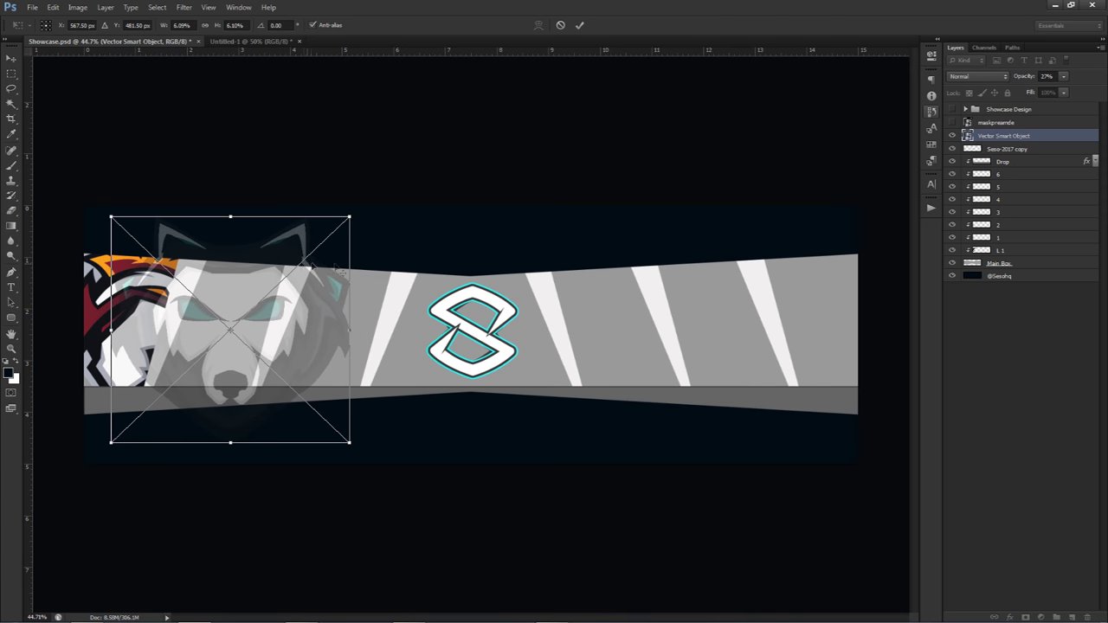
{"action": "key", "text": "Return"}
Move the mascot layer between layers 1 and L 1 so it is clipped to Main Box, and rename it L 2
{"action": "left_click_drag", "start_coordinate": [1008, 136], "coordinate": [1004, 244]}
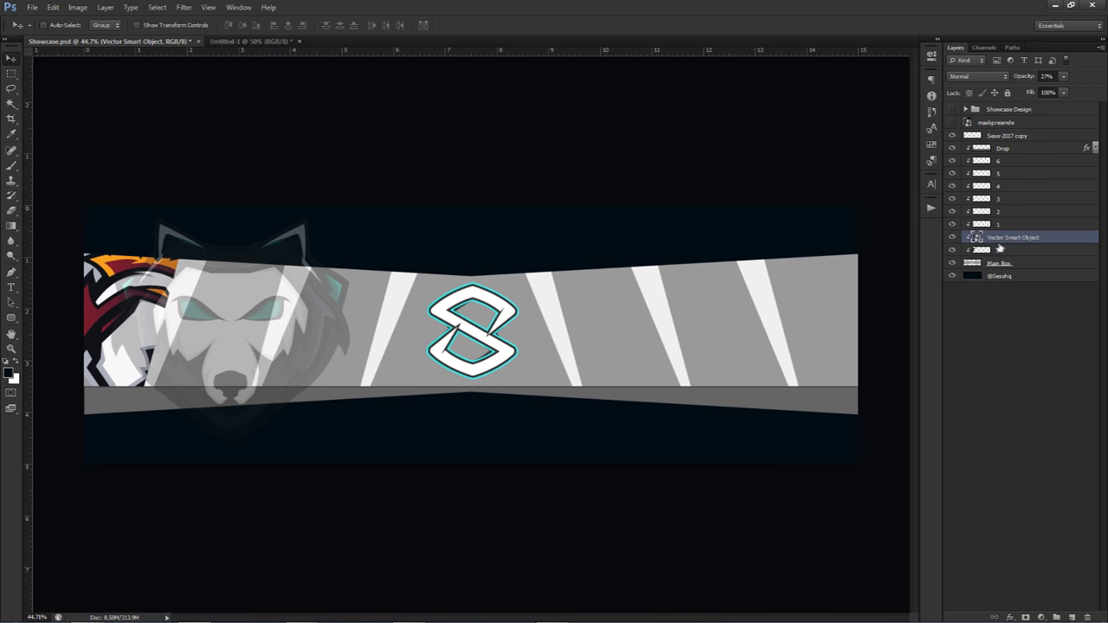
{"action": "double_click", "coordinate": [1008, 237]}
{"action": "type", "text": "L 2"}
{"action": "key", "text": "Return"}
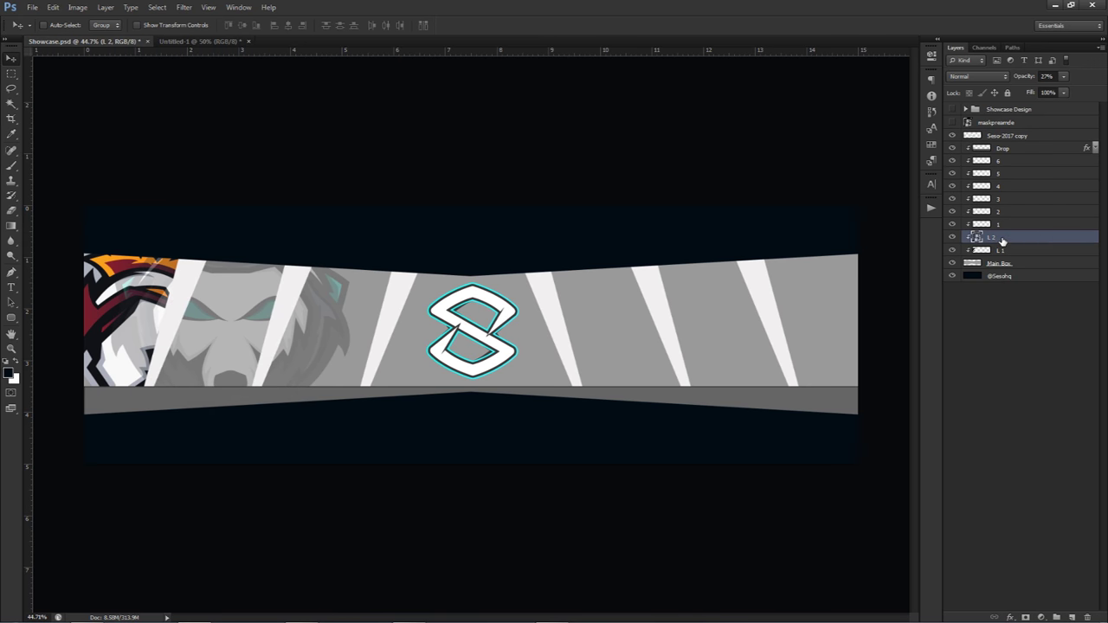
Draw a closed Pen path around the slanted area between the first and second separators
{"action": "key", "text": "p"}
{"action": "left_click", "coordinate": [190, 249]}
{"action": "left_click", "coordinate": [141, 403]}
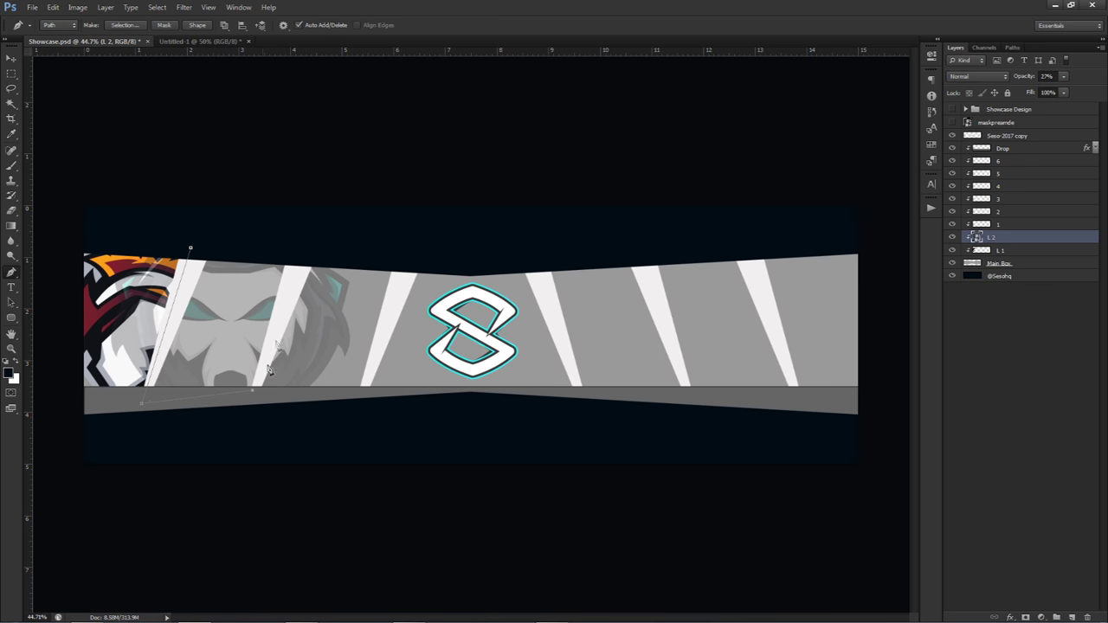
{"action": "left_click", "coordinate": [296, 258]}
{"action": "left_click", "coordinate": [191, 249]}
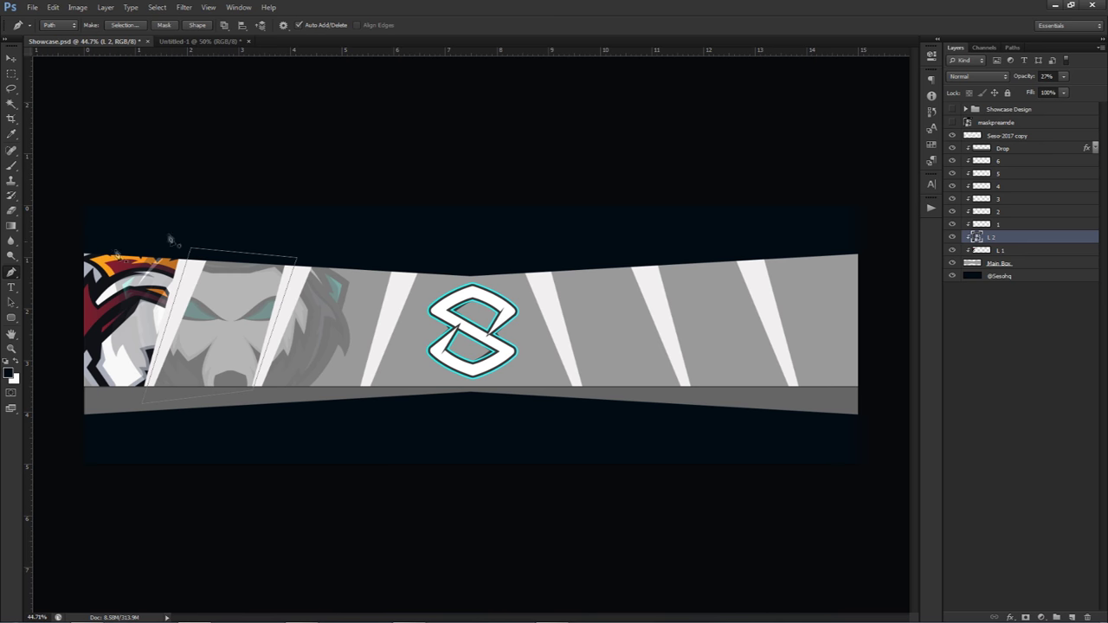
Convert the path into a new selection with no feather and invert the selection
{"action": "right_click", "coordinate": [245, 291]}
{"action": "left_click", "coordinate": [277, 338]}
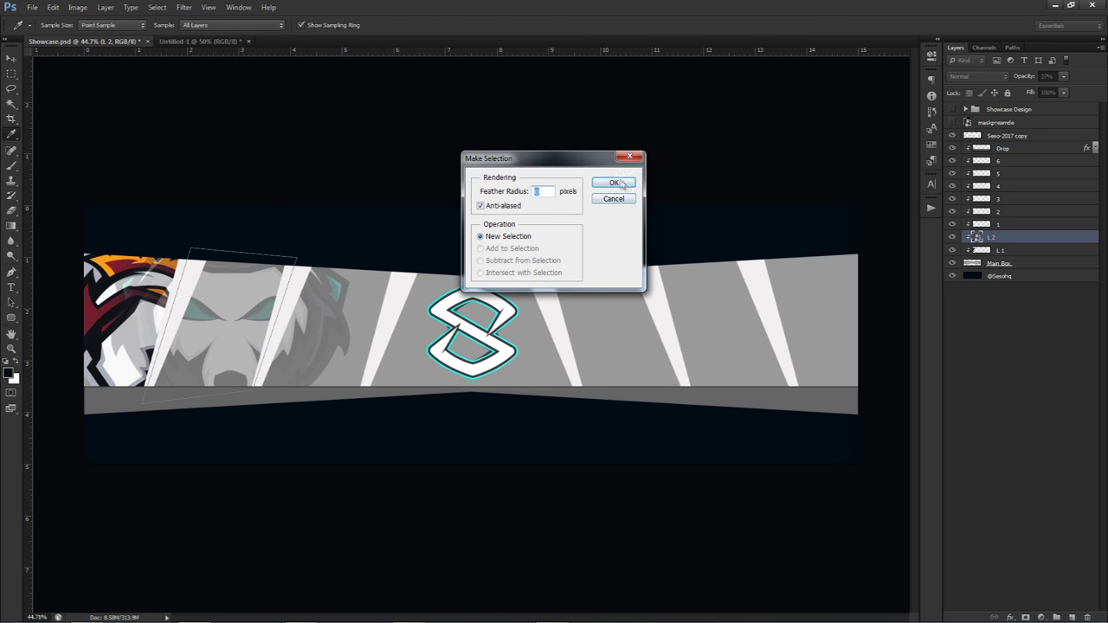
{"action": "left_click", "coordinate": [620, 184]}
{"action": "key", "text": "m"}
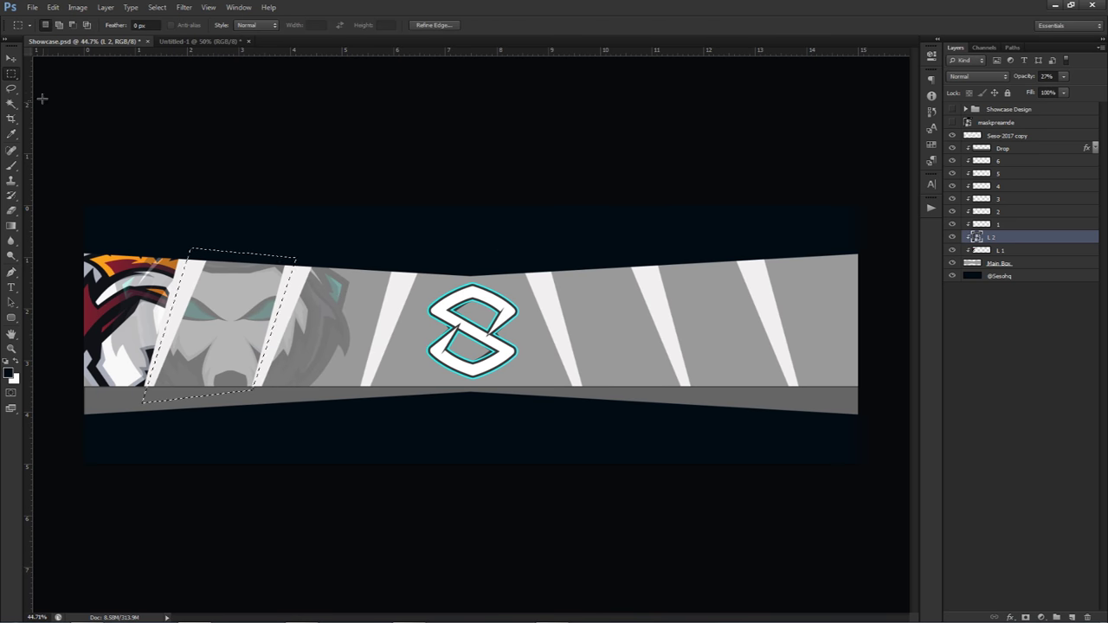
{"action": "right_click", "coordinate": [10, 78]}
{"action": "left_click", "coordinate": [38, 75]}
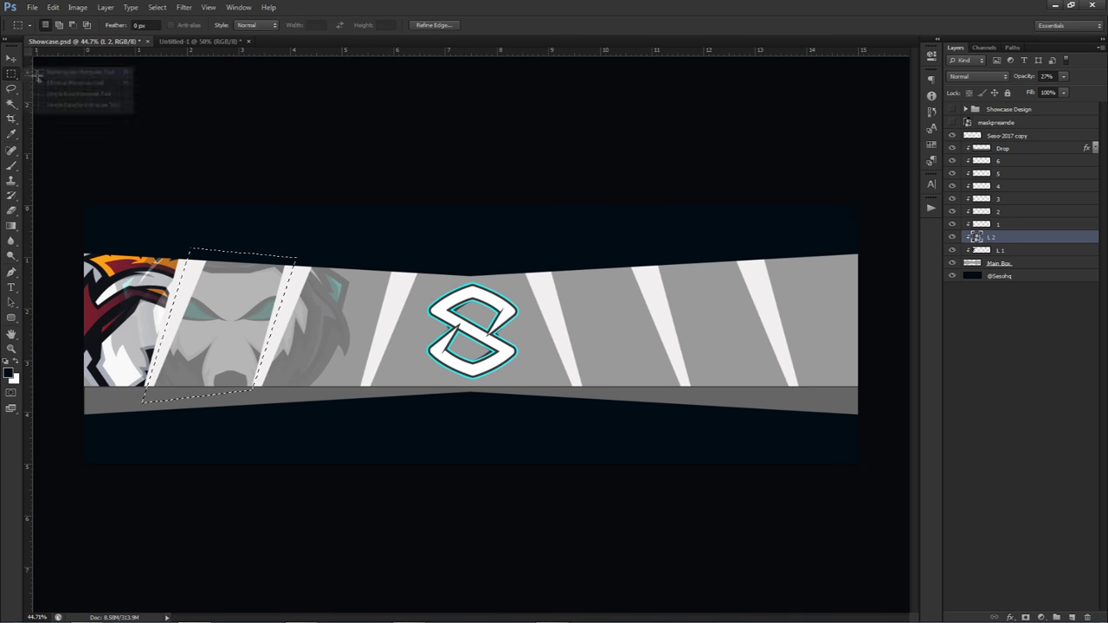
{"action": "right_click", "coordinate": [287, 285]}
{"action": "left_click", "coordinate": [322, 305]}
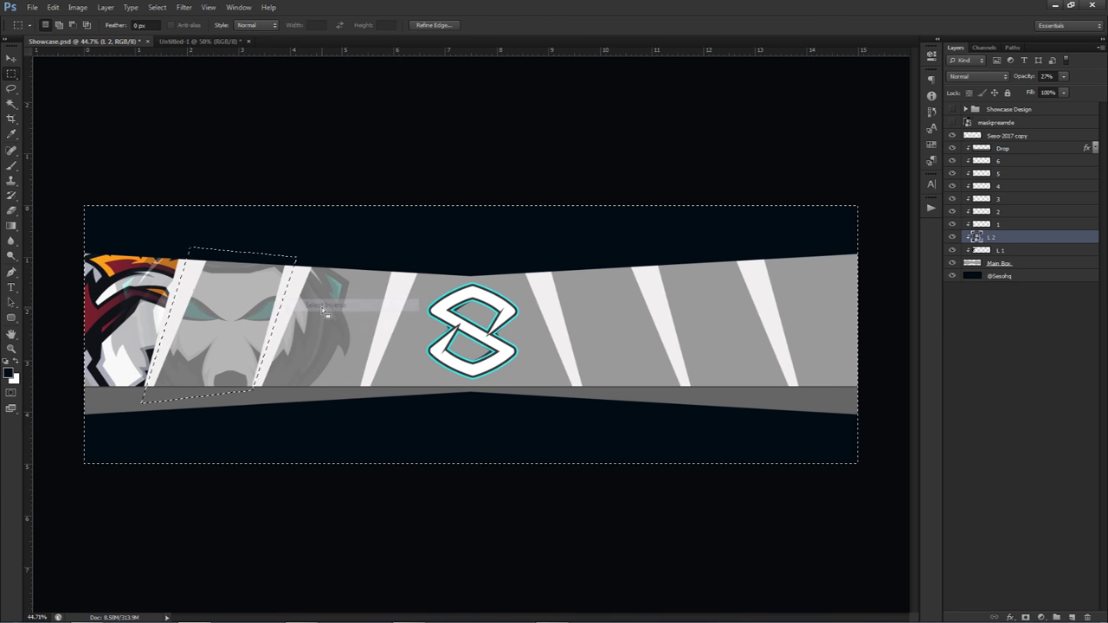
Rasterize the L 2 layer, delete the mascot artwork outside the second slanted area, and deselect
{"action": "right_click", "coordinate": [978, 238]}
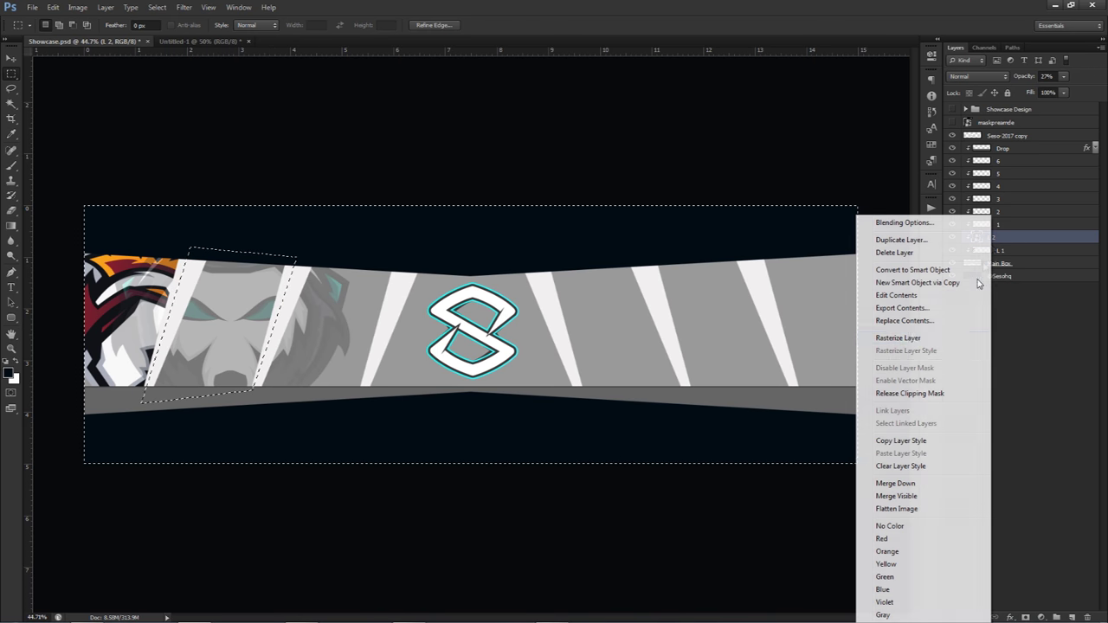
{"action": "left_click", "coordinate": [900, 338]}
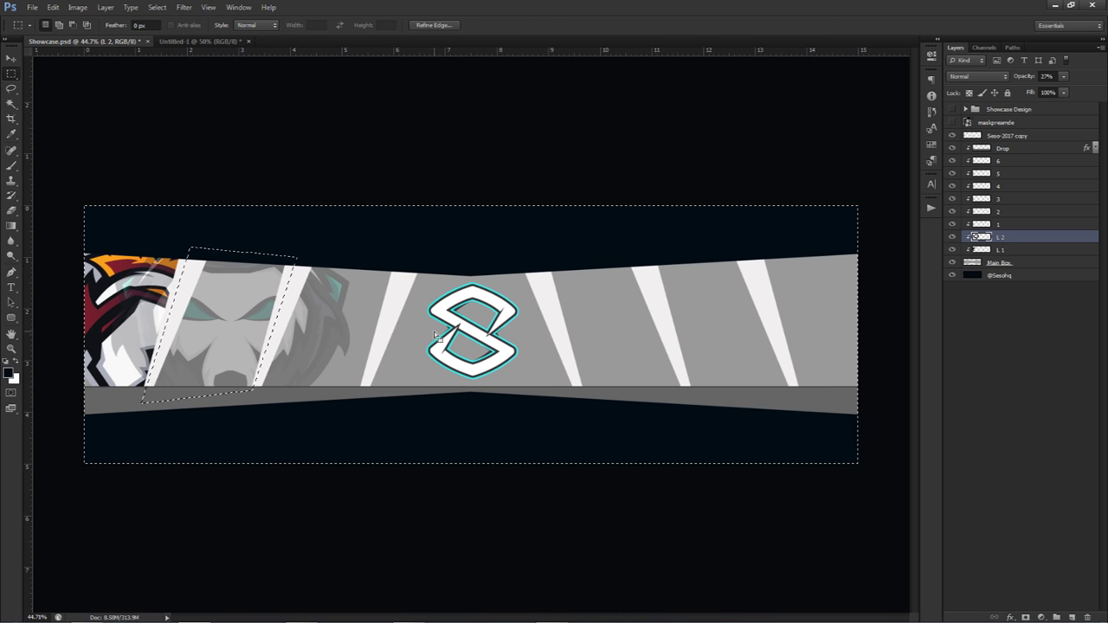
{"action": "key", "text": "Delete"}
{"action": "key", "text": "ctrl+d"}
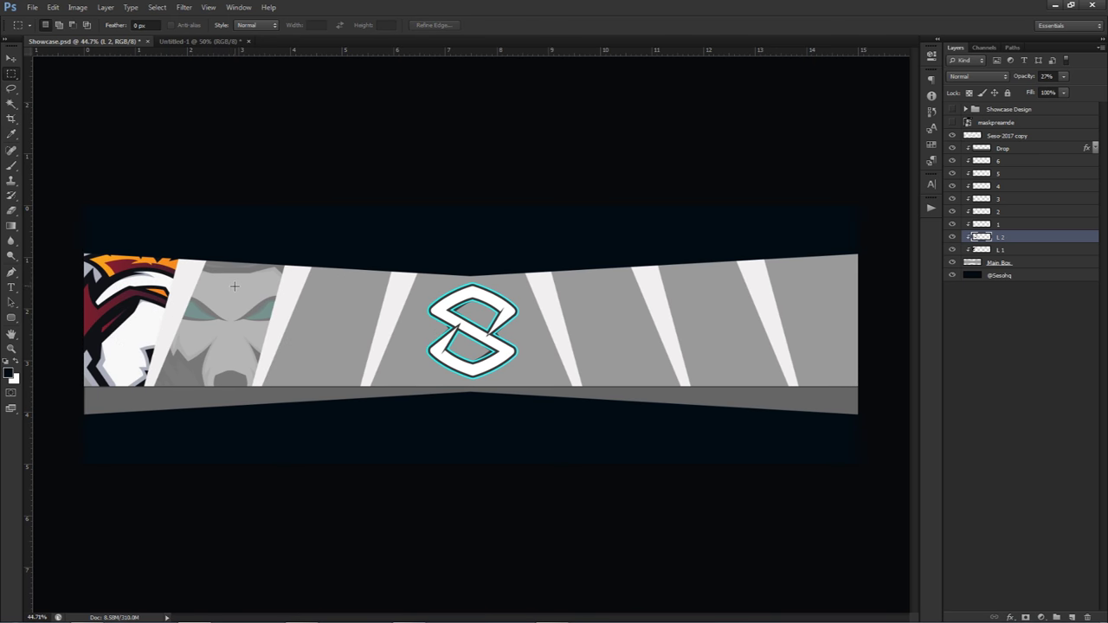
Set the L 2 layer's opacity to 100%
{"action": "left_click", "coordinate": [1064, 77]}
{"action": "left_click_drag", "start_coordinate": [1079, 90], "coordinate": [1103, 90]}
{"action": "key", "text": "v"}
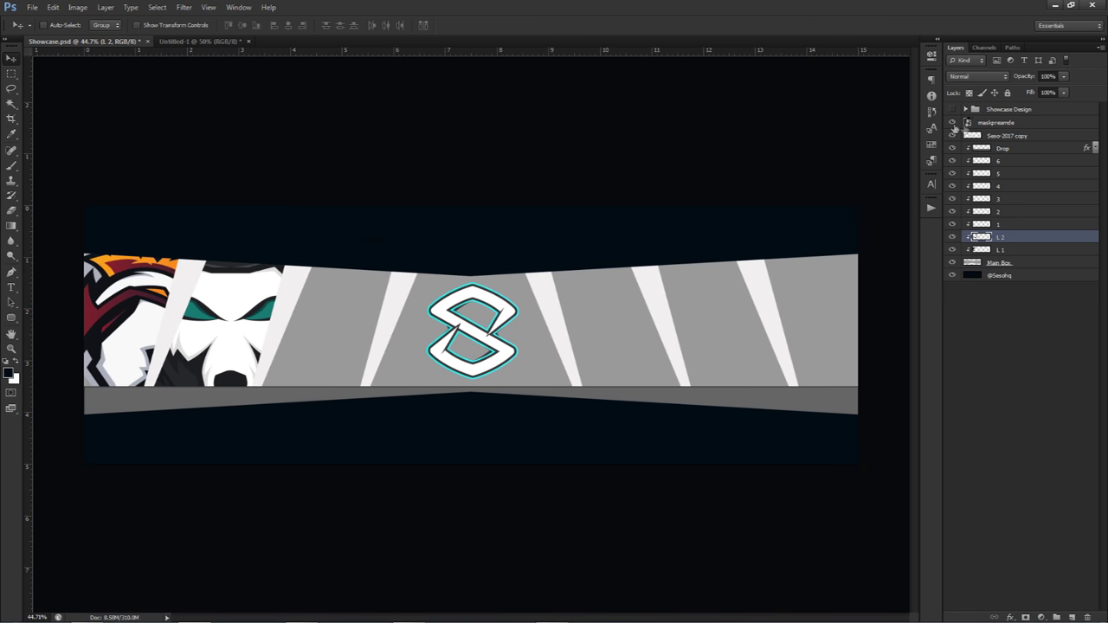
Show the maskpreamde layer, lower its opacity to 37%, and move the mask mascot over the third slanted area
{"action": "left_click", "coordinate": [952, 122]}
{"action": "left_click", "coordinate": [995, 122]}
{"action": "left_click", "coordinate": [1062, 76]}
{"action": "left_click", "coordinate": [1028, 94]}
{"action": "left_click_drag", "start_coordinate": [520, 331], "coordinate": [315, 327]}
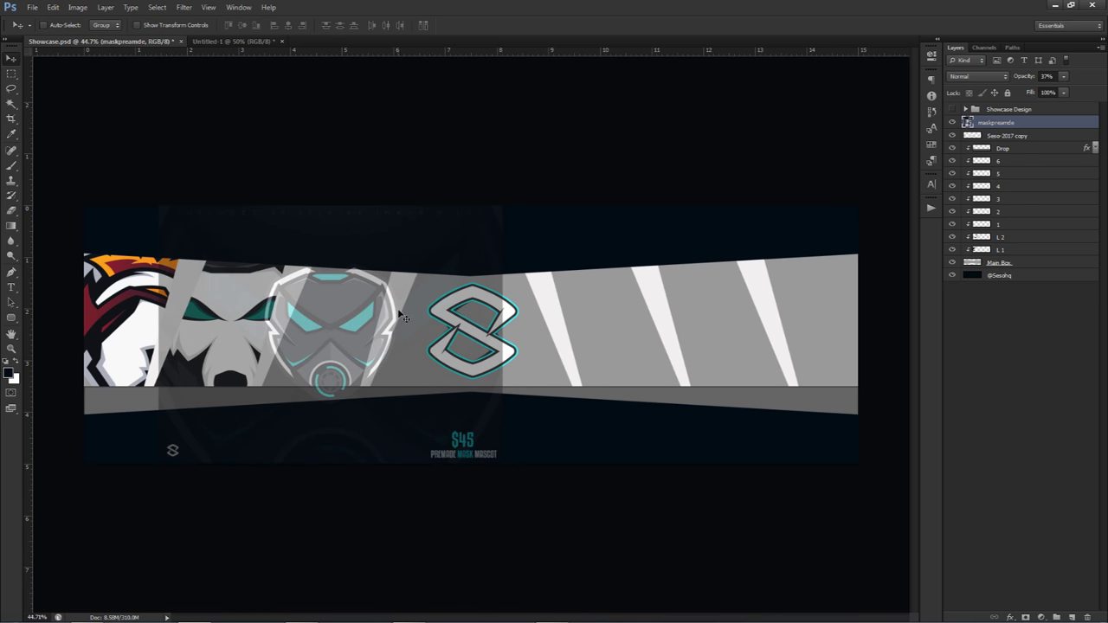
Scale the mask mascot up slightly and position it so the face fills the area between the second and third separators
{"action": "key", "text": "ctrl+t"}
{"action": "left_click_drag", "start_coordinate": [507, 204], "coordinate": [540, 188]}
{"action": "left_click_drag", "start_coordinate": [435, 277], "coordinate": [439, 282]}
{"action": "mouse_move", "coordinate": [529, 187]}
{"action": "left_mouse_down"}
{"action": "mouse_move", "coordinate": [549, 168]}
{"action": "mouse_move", "coordinate": [543, 178]}
{"action": "left_mouse_up"}
{"action": "key", "text": "Return"}
Move the mask layer directly below layer 1 so it is clipped to Main Box, and rename it L 3
{"action": "left_click_drag", "start_coordinate": [1008, 129], "coordinate": [1009, 229]}
{"action": "double_click", "coordinate": [1006, 225]}
{"action": "type", "text": "L 2"}
{"action": "key", "text": "Return"}
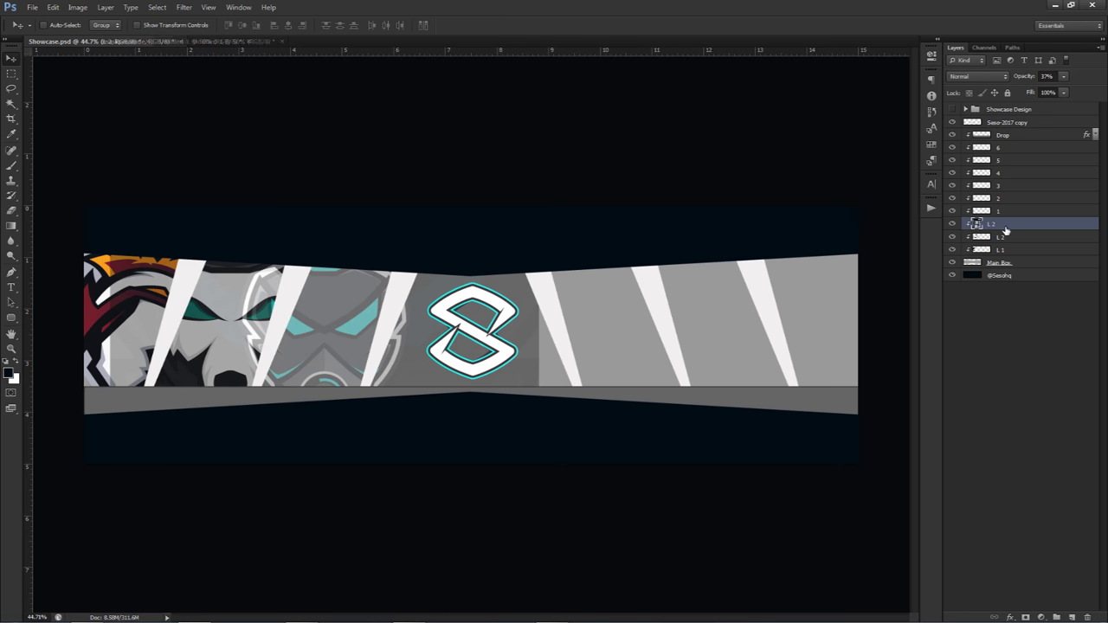
{"action": "double_click", "coordinate": [993, 225]}
{"action": "type", "text": "L 3"}
{"action": "key", "text": "Return"}
Rasterize the L 3 layer and draw a closed Pen path around the area between the second and third separators
{"action": "right_click", "coordinate": [997, 224]}
{"action": "left_click", "coordinate": [915, 337]}
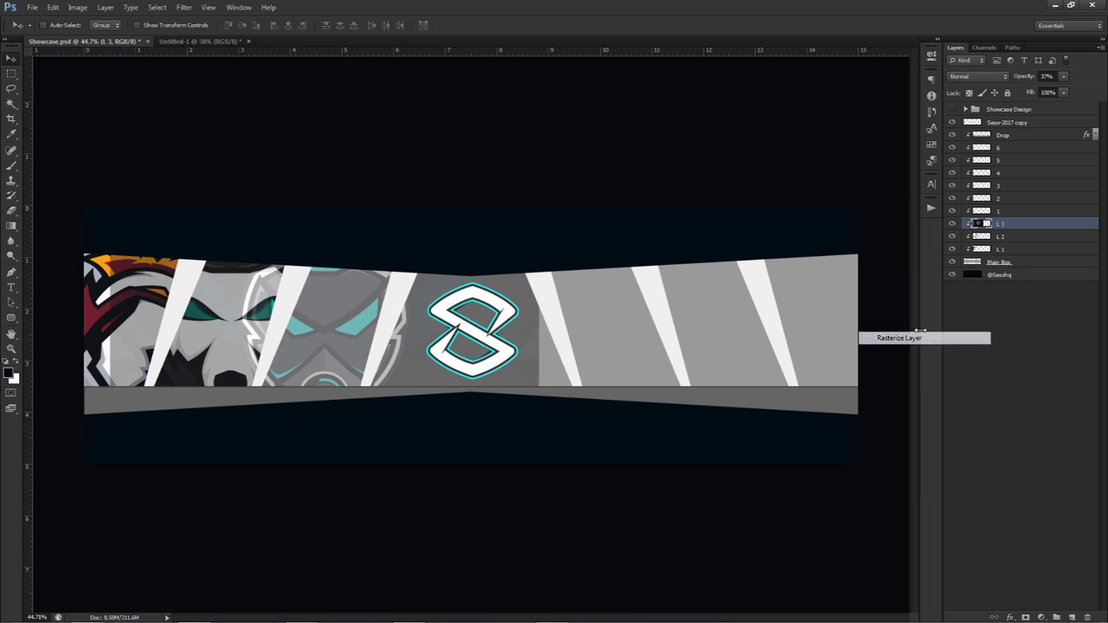
{"action": "key", "text": "p"}
{"action": "left_click", "coordinate": [303, 257]}
{"action": "left_click", "coordinate": [256, 391]}
{"action": "left_click", "coordinate": [406, 255]}
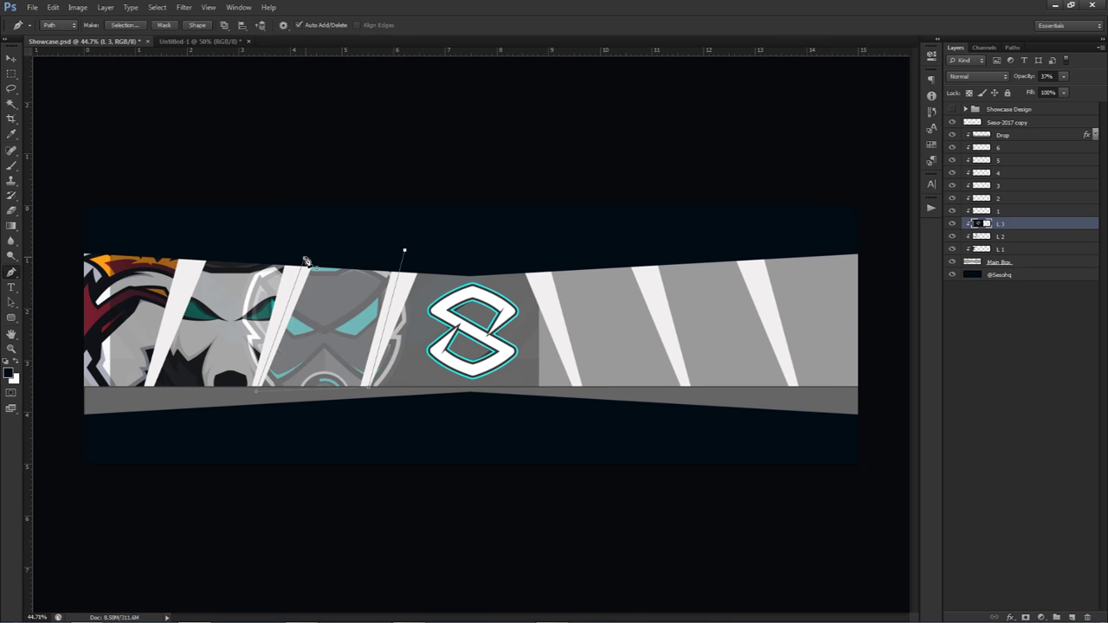
{"action": "left_click", "coordinate": [304, 257]}
Convert the path into a selection, invert it, and delete the mask artwork outside the third slanted area
{"action": "right_click", "coordinate": [377, 288]}
{"action": "left_click", "coordinate": [407, 344]}
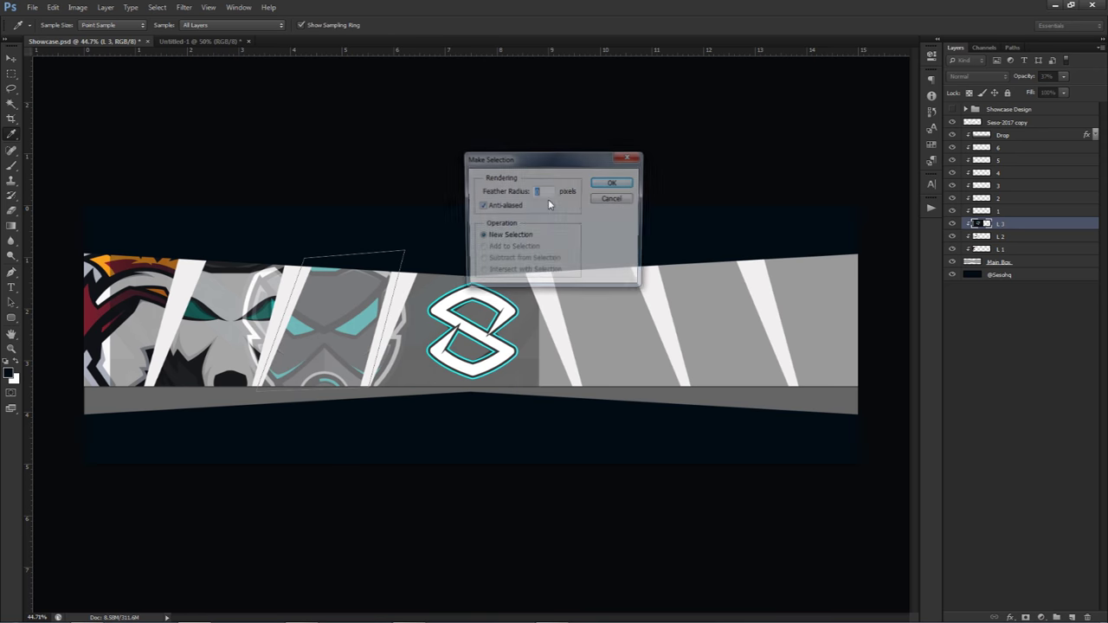
{"action": "left_click", "coordinate": [611, 182]}
{"action": "key", "text": "m"}
{"action": "right_click", "coordinate": [532, 295]}
{"action": "left_click", "coordinate": [572, 315]}
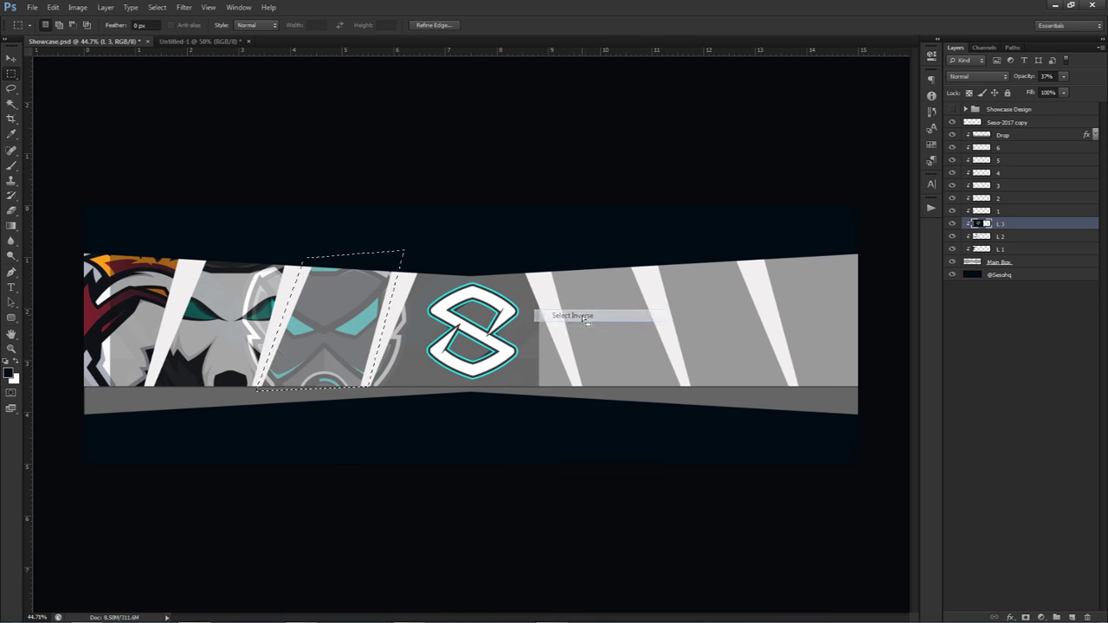
{"action": "key", "text": "ctrl+d"}
{"action": "key", "text": "v"}
Set the L 3 layer's opacity to 100%
{"action": "left_click", "coordinate": [1063, 77]}
{"action": "left_click_drag", "start_coordinate": [1062, 90], "coordinate": [1100, 92]}
{"action": "left_click", "coordinate": [463, 303]}
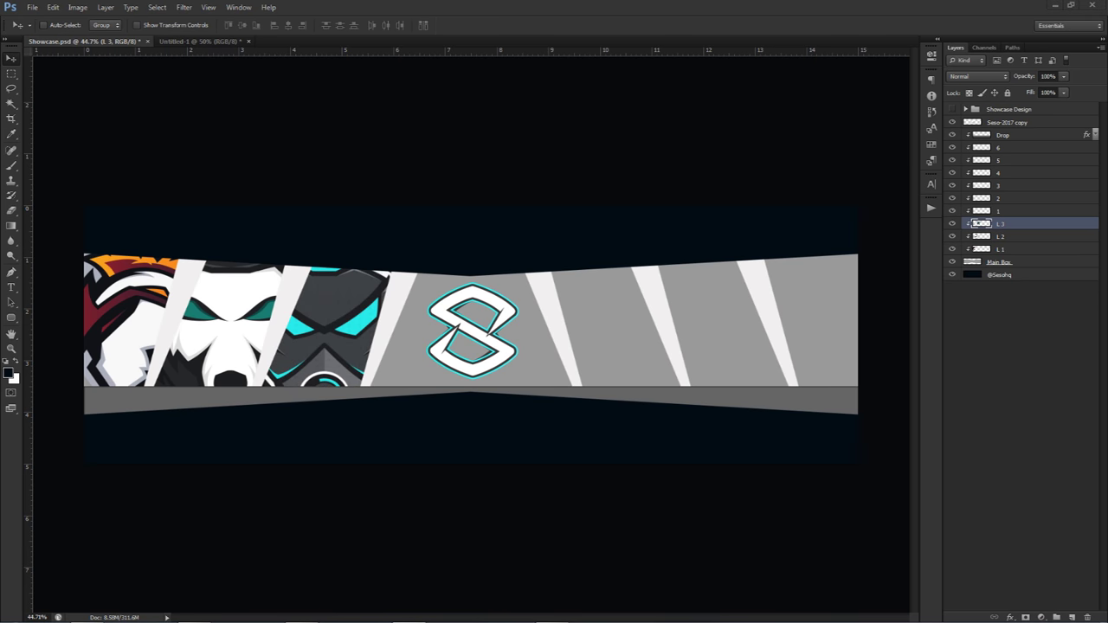
Place the SETH image in the banner, clip it to Main Box, and move it toward the band's far right end
{"action": "left_click_drag", "start_coordinate": [946, 274], "coordinate": [548, 240]}
{"action": "key", "text": "Return"}
{"action": "right_click", "coordinate": [1000, 224]}
{"action": "left_click", "coordinate": [909, 394]}
{"action": "left_click_drag", "start_coordinate": [621, 300], "coordinate": [854, 325]}
Scale the SETH image down and position it over the slanted area beyond the last separator
{"action": "key", "text": "ctrl+t"}
{"action": "left_click_drag", "start_coordinate": [659, 208], "coordinate": [735, 252]}
{"action": "left_click_drag", "start_coordinate": [817, 333], "coordinate": [792, 323]}
{"action": "key", "text": "Return"}
Draw a Pen path along the last separator enclosing the image area to its left, and convert it into a selection
{"action": "key", "text": "p"}
{"action": "left_click", "coordinate": [688, 202]}
{"action": "right_click", "coordinate": [745, 266]}
{"action": "left_click", "coordinate": [774, 314]}
{"action": "left_click", "coordinate": [614, 185]}
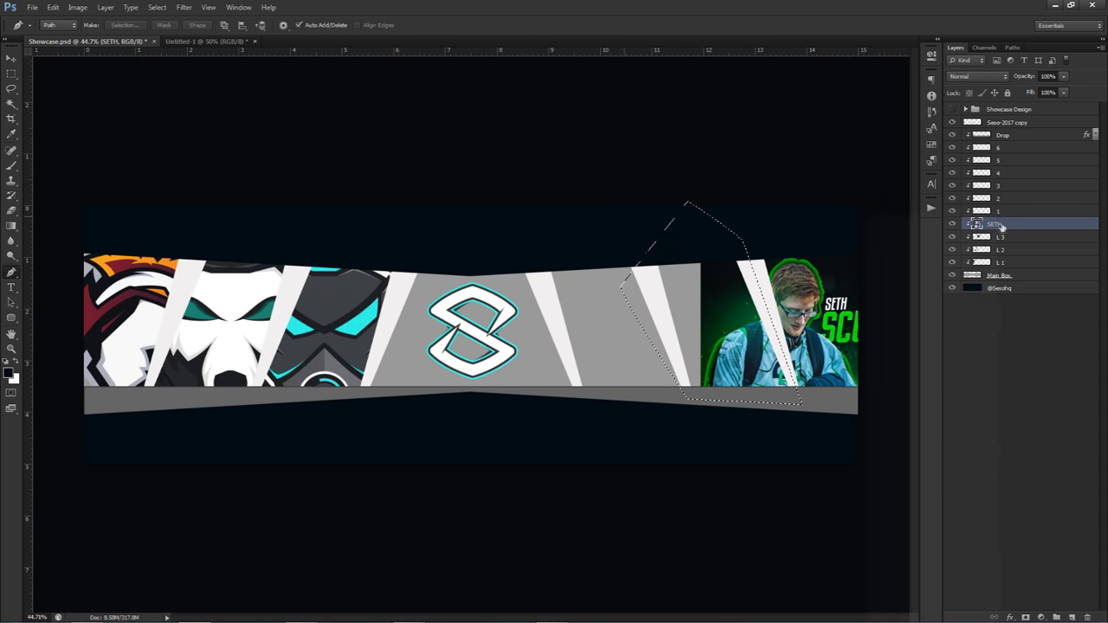
Rasterize the SETH layer, delete the selected part left of the last separator, and deselect
{"action": "right_click", "coordinate": [1003, 225]}
{"action": "left_click", "coordinate": [919, 347]}
{"action": "key", "text": "Delete"}
{"action": "key", "text": "ctrl+d"}
Place the PINEBEG image, clip it to Main Box, and move it over the area between the last two separators
{"action": "key", "text": "v"}
{"action": "left_click", "coordinate": [208, 7]}
{"action": "left_click_drag", "start_coordinate": [1103, 292], "coordinate": [753, 291]}
{"action": "left_click", "coordinate": [12, 272]}
{"action": "left_click", "coordinate": [470, 226]}
{"action": "right_click", "coordinate": [999, 224]}
{"action": "left_click", "coordinate": [911, 395]}
{"action": "key", "text": "v"}
{"action": "left_click_drag", "start_coordinate": [502, 290], "coordinate": [839, 268]}
Draw a Pen path around the area between the last two separators, convert it into a selection, and invert it
{"action": "key", "text": "p"}
{"action": "left_click", "coordinate": [687, 393]}
{"action": "left_click", "coordinate": [640, 257]}
{"action": "left_click", "coordinate": [742, 241]}
{"action": "left_click", "coordinate": [795, 390]}
{"action": "left_click", "coordinate": [612, 183]}
{"action": "right_click", "coordinate": [645, 309]}
{"action": "left_click", "coordinate": [690, 330]}
Rasterize the PINEBEG layer, delete the image outside its slanted area, and deselect
{"action": "right_click", "coordinate": [1003, 225]}
{"action": "left_click", "coordinate": [915, 337]}
{"action": "key", "text": "Delete"}
{"action": "key", "text": "ctrl+d"}
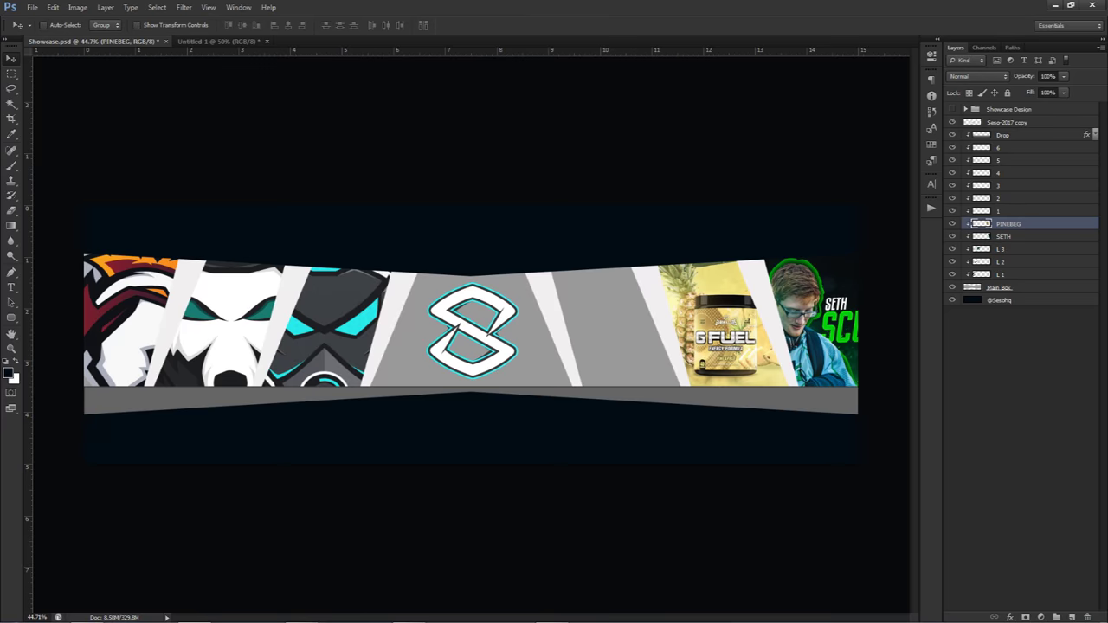
Place the fun image in the banner, clip it to Main Box, and rasterize its layer
{"action": "left_click_drag", "start_coordinate": [1104, 227], "coordinate": [651, 214]}
{"action": "key", "text": "Return"}
{"action": "right_click", "coordinate": [991, 224]}
{"action": "left_click", "coordinate": [910, 397]}
{"action": "right_click", "coordinate": [1004, 224]}
{"action": "left_click", "coordinate": [926, 336]}
Scale the fun image down and position it over the first slanted area to the right of the logo
{"action": "key", "text": "ctrl+t"}
{"action": "left_click_drag", "start_coordinate": [858, 206], "coordinate": [679, 265]}
{"action": "mouse_move", "coordinate": [610, 322]}
{"action": "left_mouse_down"}
{"action": "mouse_move", "coordinate": [747, 320]}
{"action": "mouse_move", "coordinate": [736, 321]}
{"action": "left_mouse_up"}
{"action": "left_click_drag", "start_coordinate": [723, 230], "coordinate": [755, 296]}
{"action": "left_click_drag", "start_coordinate": [692, 368], "coordinate": [704, 368]}
{"action": "key", "text": "Return"}
Draw a closed Pen path around the first slanted area to the right of the logo
{"action": "key", "text": "p"}
{"action": "left_click", "coordinate": [534, 261]}
{"action": "left_click", "coordinate": [582, 398]}
{"action": "left_click", "coordinate": [686, 389]}
{"action": "left_click", "coordinate": [533, 261]}
Convert the path into a selection, invert it, delete the fun image outside its slanted area, and deselect
{"action": "right_click", "coordinate": [561, 280]}
{"action": "left_click", "coordinate": [603, 329]}
{"action": "left_click", "coordinate": [613, 182]}
{"action": "right_click", "coordinate": [589, 298]}
{"action": "left_click", "coordinate": [631, 321]}
{"action": "key", "text": "Delete"}
{"action": "key", "text": "ctrl+d"}
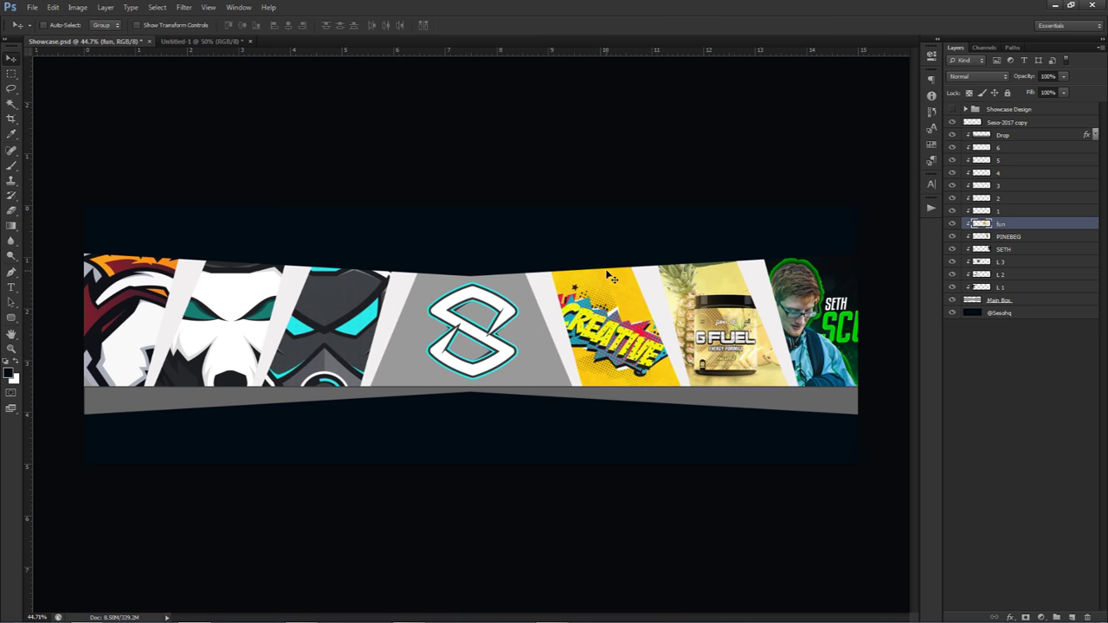
Give Main Box a Color Overlay sampled from the dark navy background and rasterize its layer style
{"action": "double_click", "coordinate": [1040, 300]}
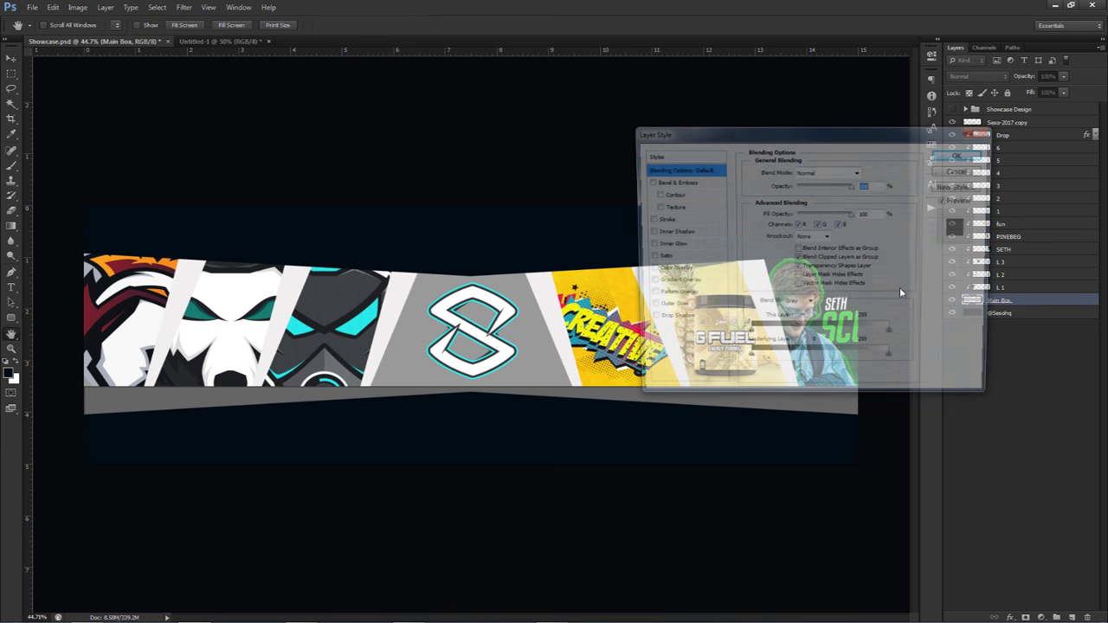
{"action": "left_click", "coordinate": [667, 270]}
{"action": "left_click", "coordinate": [868, 172]}
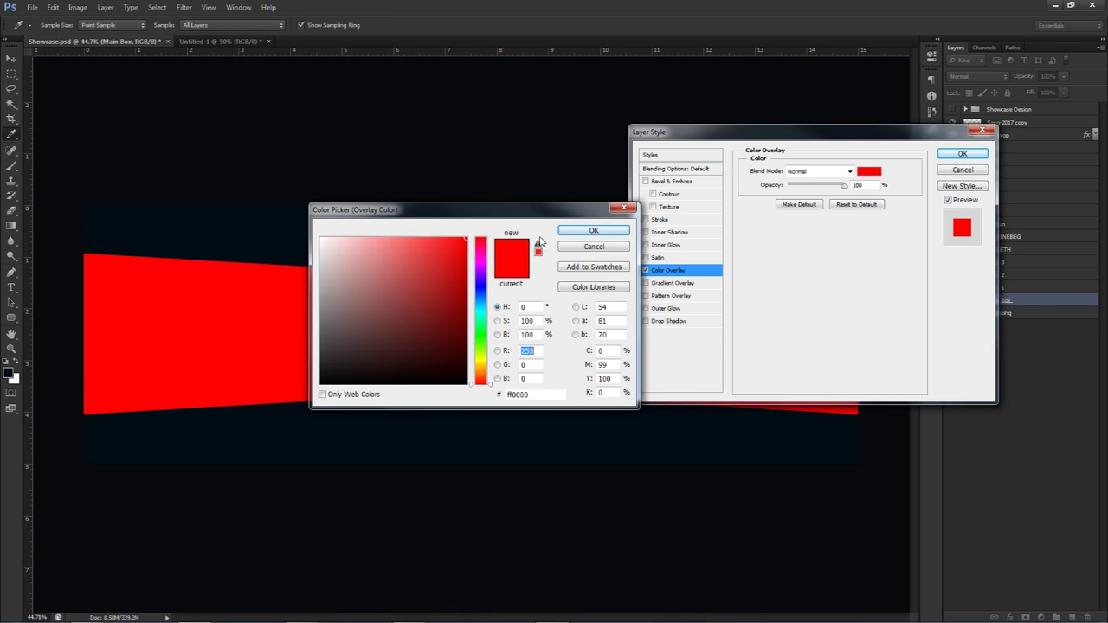
{"action": "left_click", "coordinate": [275, 224]}
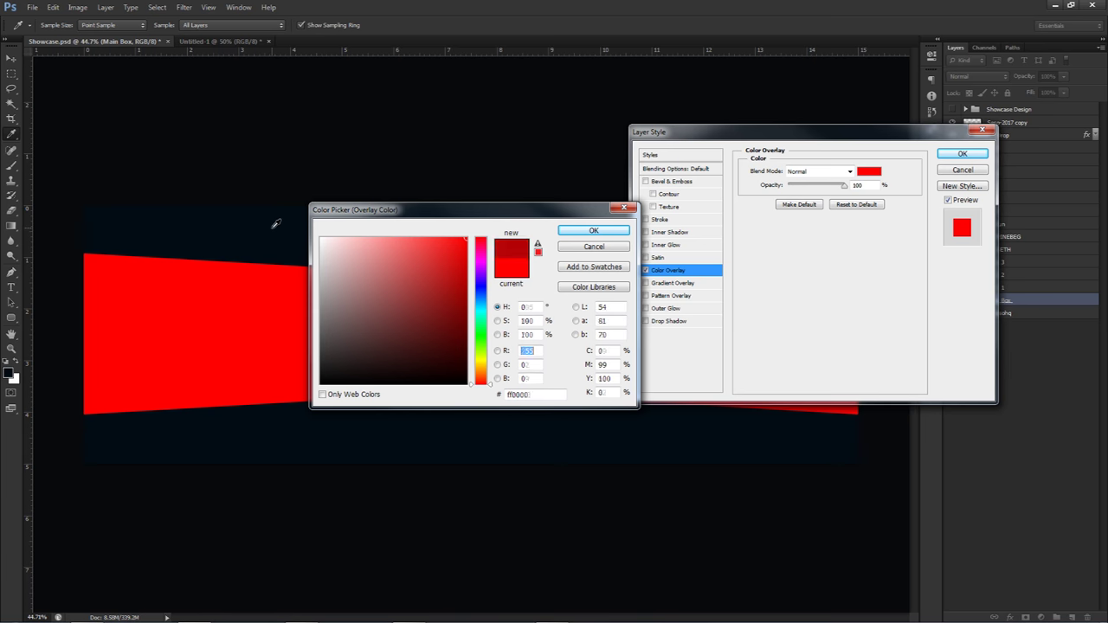
{"action": "left_click", "coordinate": [593, 230]}
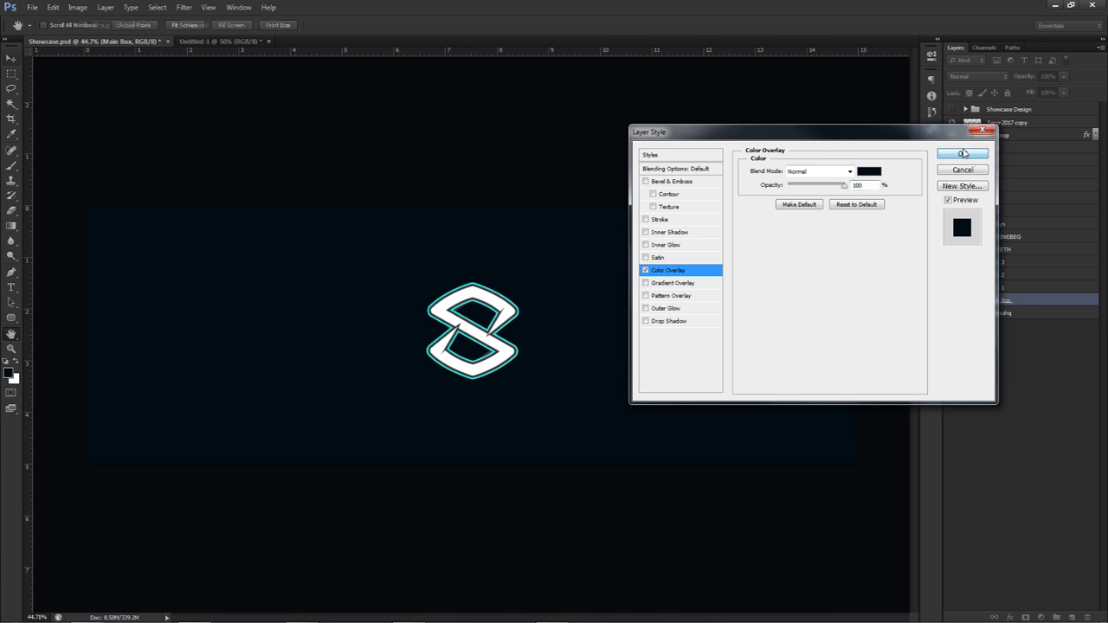
{"action": "left_click", "coordinate": [962, 153]}
{"action": "right_click", "coordinate": [995, 301]}
{"action": "left_click", "coordinate": [932, 321]}
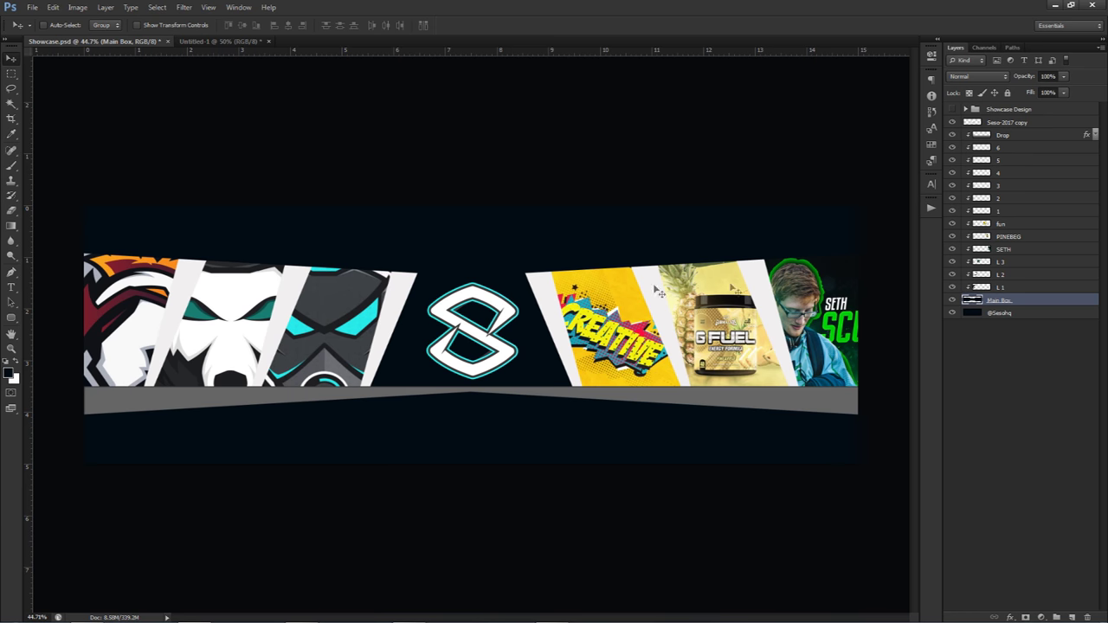
Add a new layer directly above layer 6, below the Drop layer
{"action": "left_click", "coordinate": [1008, 227]}
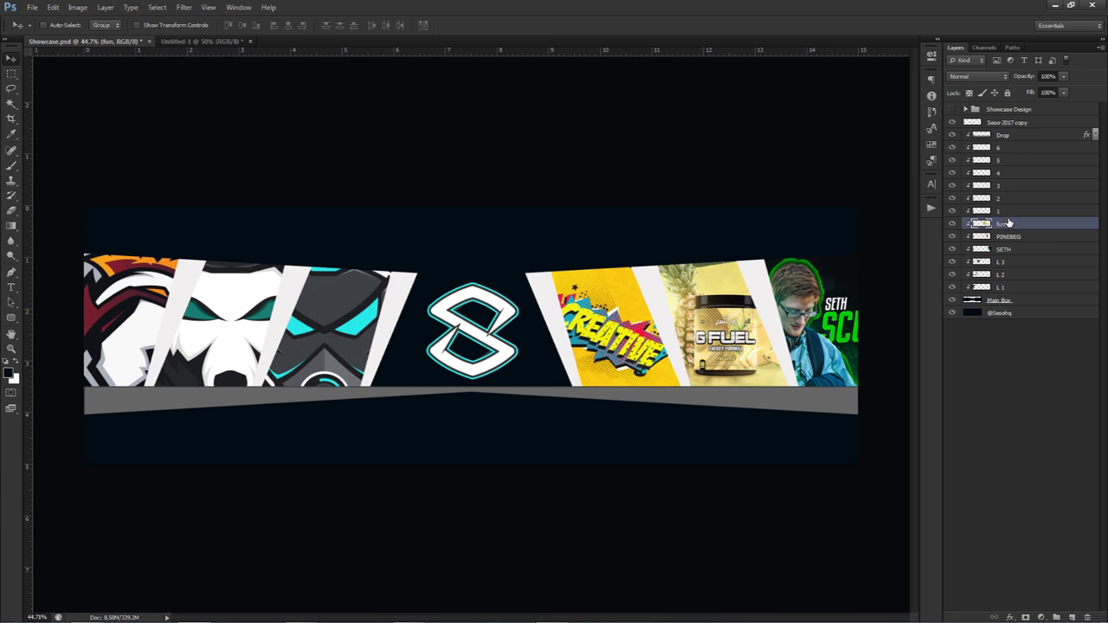
{"action": "left_click", "coordinate": [1006, 145]}
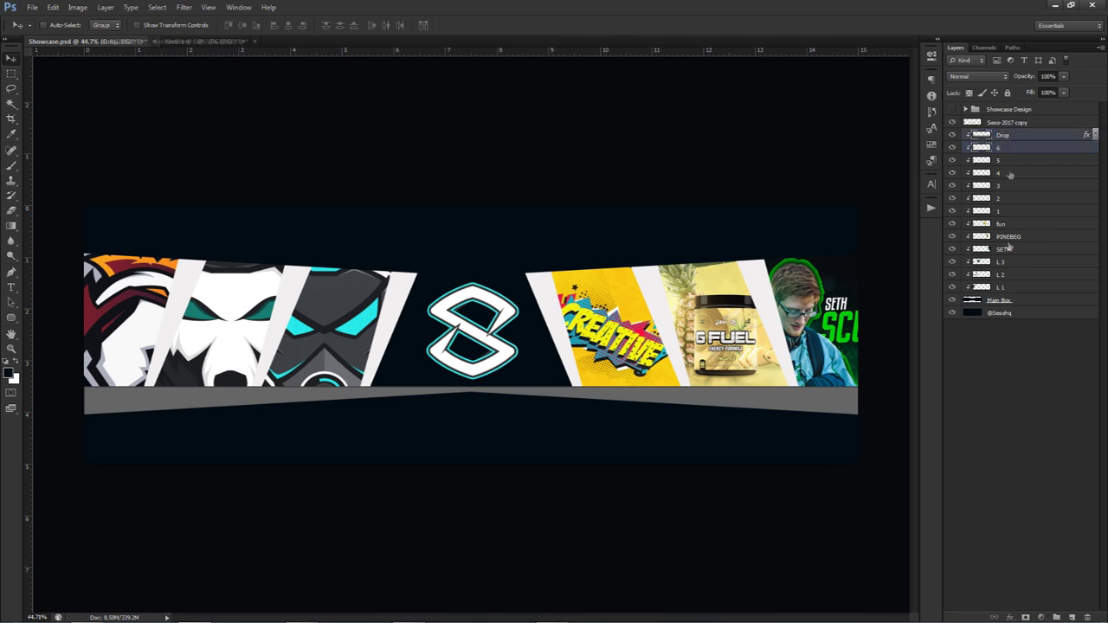
{"action": "left_click", "coordinate": [1073, 616]}
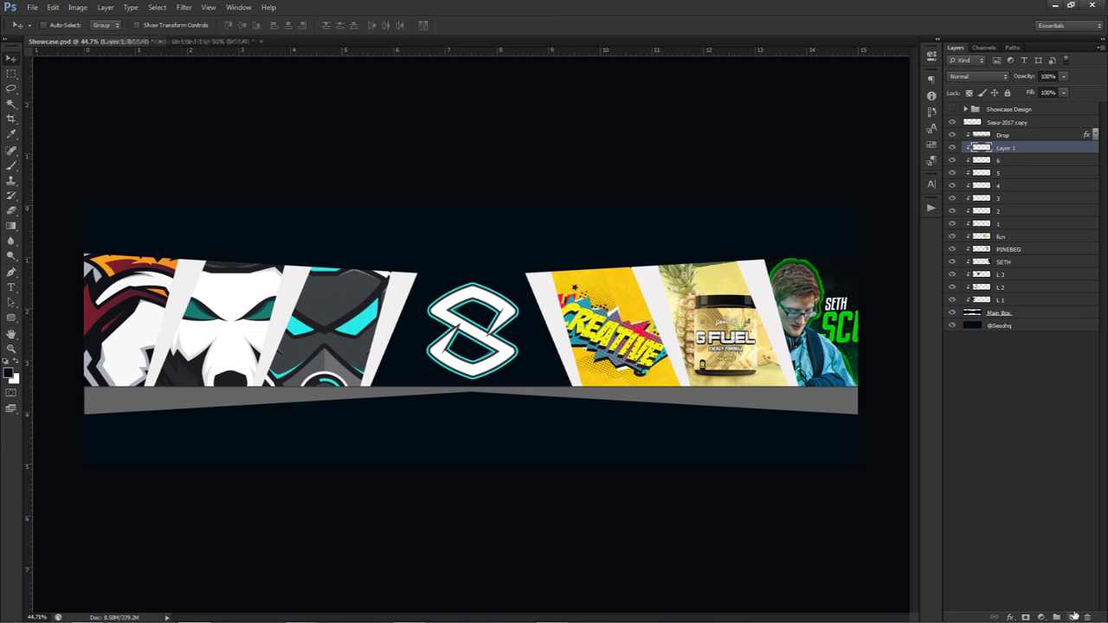
Draw a closed Pen path around the dark central logo area between the two innermost white separators
{"action": "key", "text": "p"}
{"action": "scroll", "coordinate": [428, 284], "scroll_direction": "up", "scroll_amount": 2}
{"action": "scroll", "coordinate": [428, 284], "scroll_direction": "up", "scroll_amount": 2}
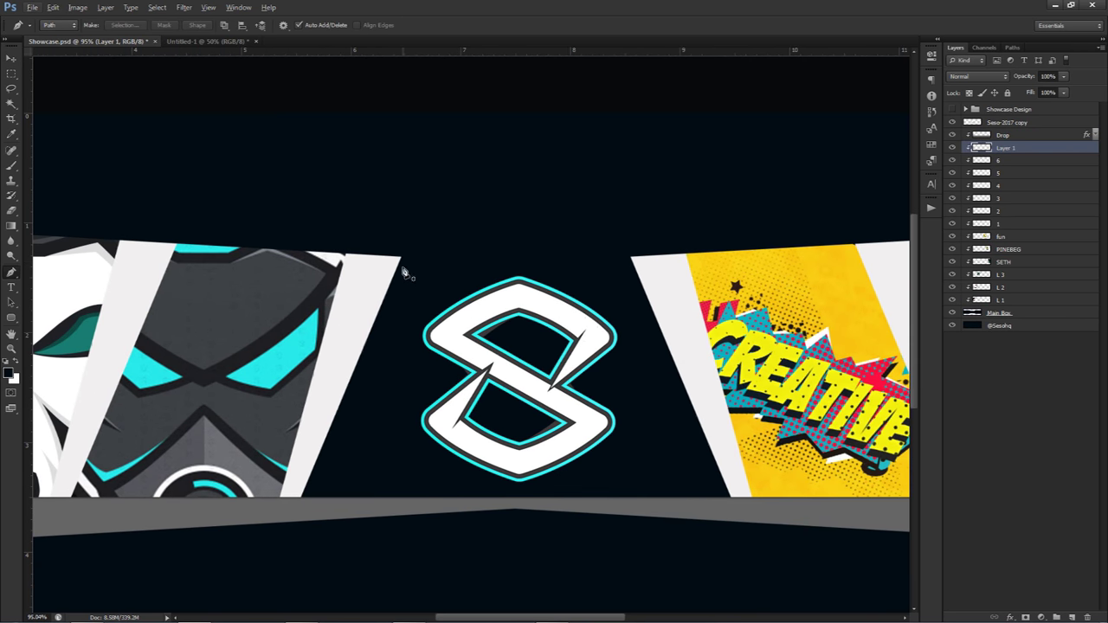
{"action": "left_click", "coordinate": [401, 258]}
{"action": "left_click", "coordinate": [522, 260]}
{"action": "left_click", "coordinate": [631, 258]}
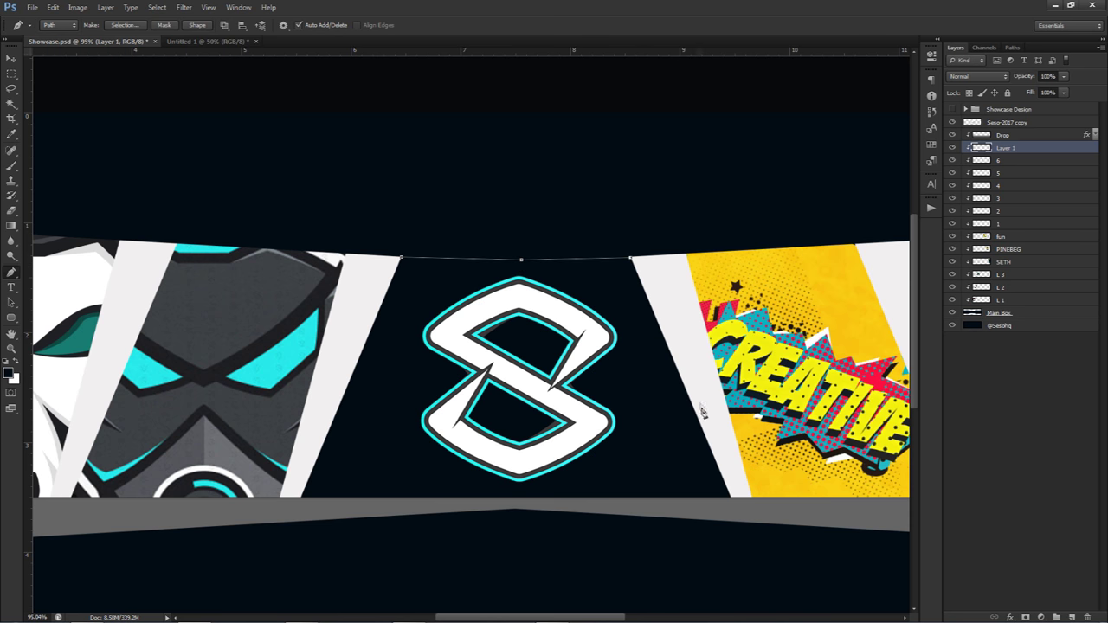
{"action": "left_click", "coordinate": [300, 497]}
{"action": "left_click", "coordinate": [401, 260]}
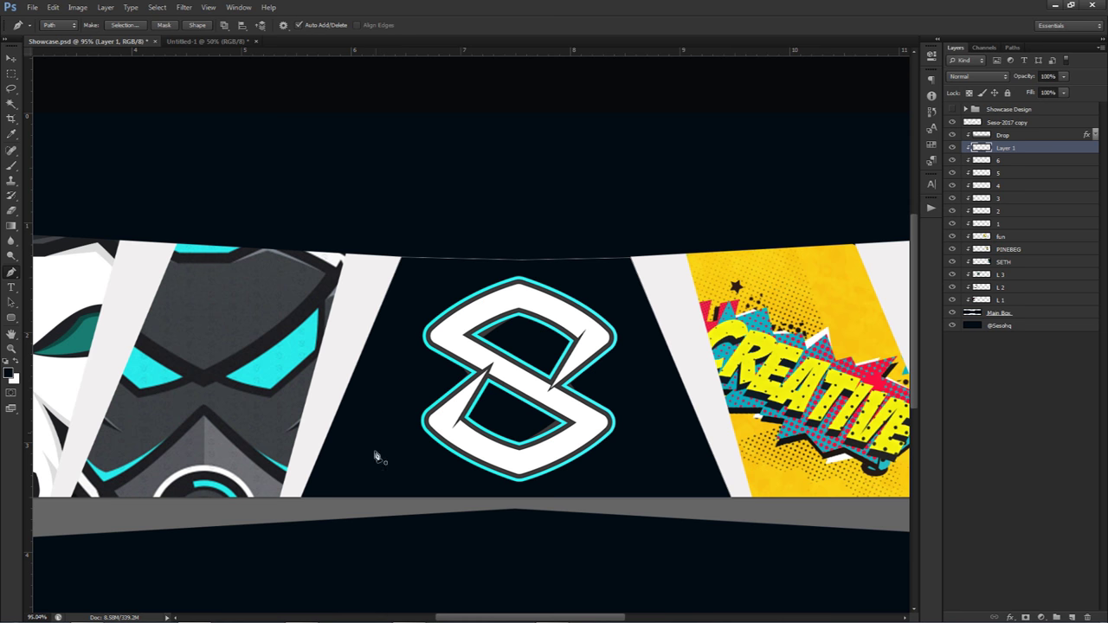
{"action": "scroll", "coordinate": [302, 502], "scroll_direction": "up", "scroll_amount": 5}
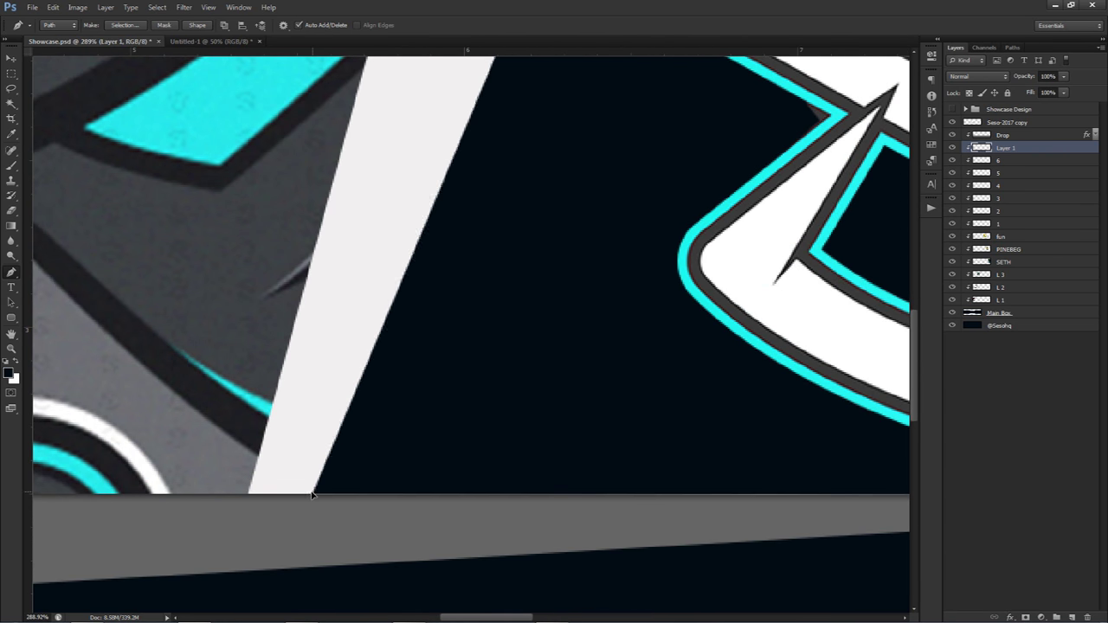
{"action": "scroll", "coordinate": [468, 483], "scroll_direction": "down", "scroll_amount": 3}
{"action": "left_click_drag", "start_coordinate": [338, 437], "coordinate": [87, 437]}
{"action": "left_click_drag", "start_coordinate": [865, 424], "coordinate": [571, 408]}
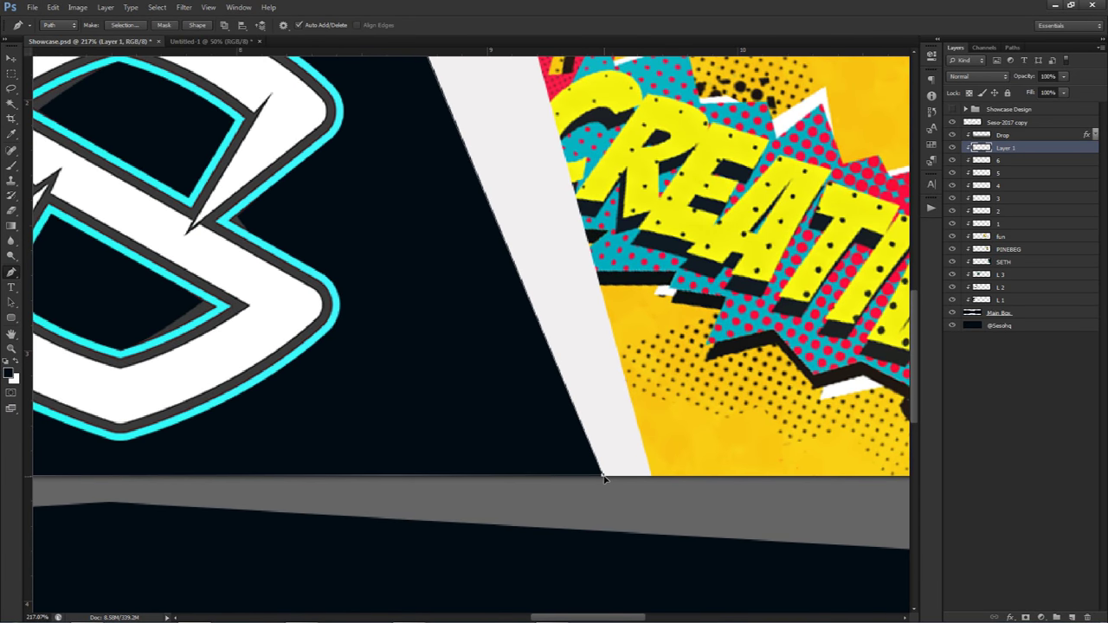
{"action": "scroll", "coordinate": [446, 413], "scroll_direction": "down", "scroll_amount": 4}
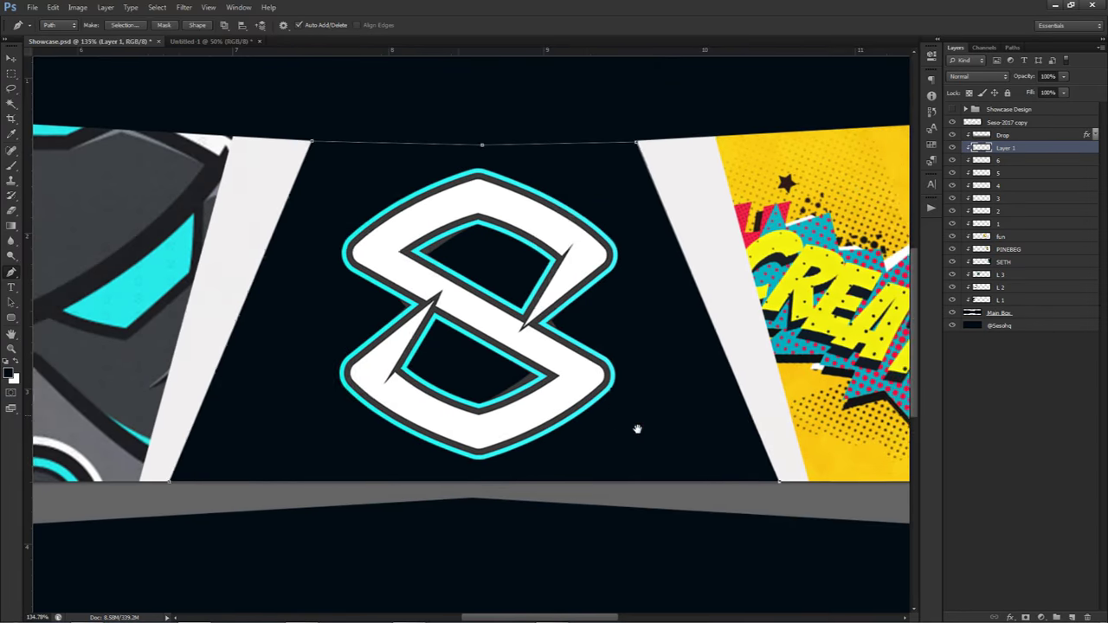
{"action": "scroll", "coordinate": [641, 274], "scroll_direction": "down", "scroll_amount": 5}
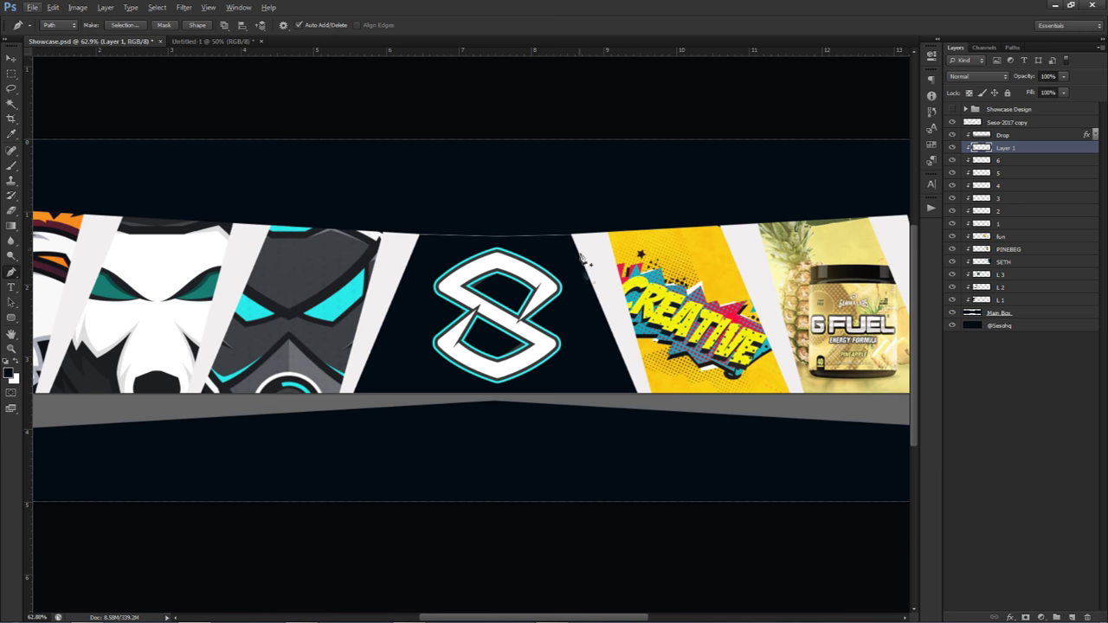
Fill the path around the logo area with off-white on the new layer and delete the path
{"action": "scroll", "coordinate": [632, 317], "scroll_direction": "down", "scroll_amount": 1}
{"action": "scroll", "coordinate": [632, 317], "scroll_direction": "down", "scroll_amount": 1}
{"action": "right_click", "coordinate": [568, 221]}
{"action": "left_click", "coordinate": [618, 289]}
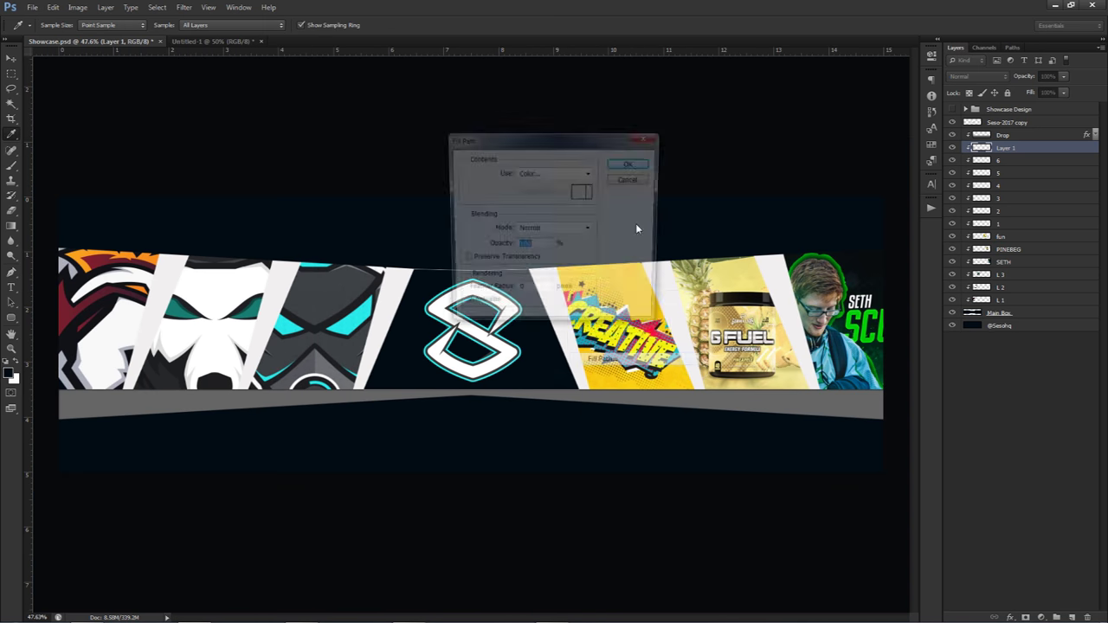
{"action": "left_click", "coordinate": [630, 164]}
{"action": "right_click", "coordinate": [577, 239]}
{"action": "left_click", "coordinate": [601, 261]}
{"action": "key", "text": "alt"}
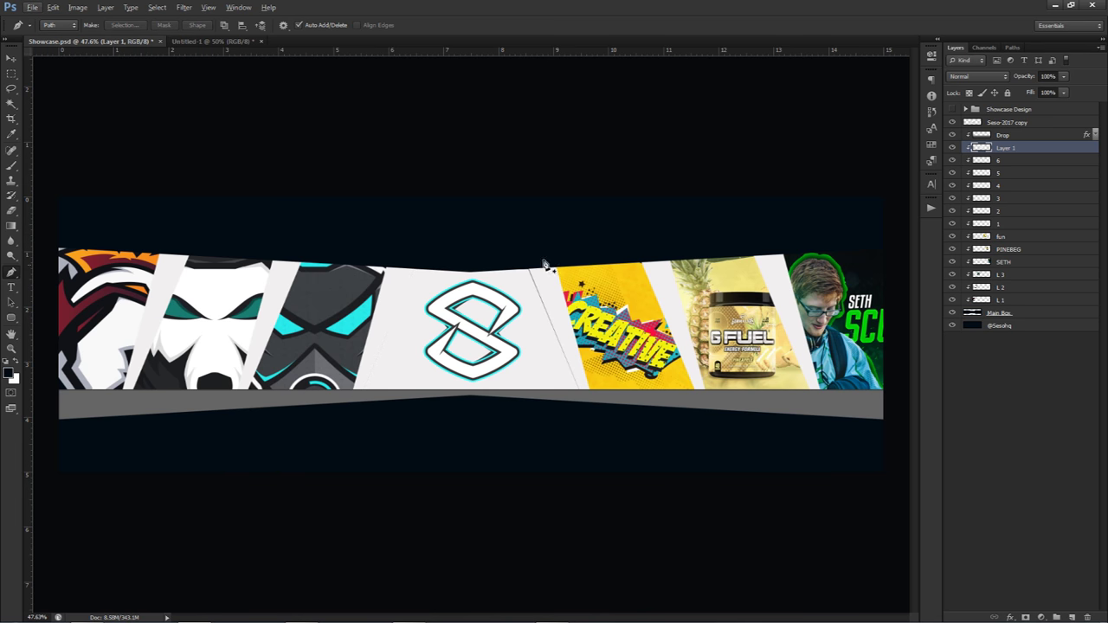
Set the new layer's Fill to 0% and give it an Inner Glow with a size of 51 px
{"action": "left_click", "coordinate": [1065, 94]}
{"action": "left_click_drag", "start_coordinate": [1032, 107], "coordinate": [942, 121]}
{"action": "left_click", "coordinate": [1040, 151]}
{"action": "double_click", "coordinate": [1040, 151]}
{"action": "double_click", "coordinate": [1039, 154]}
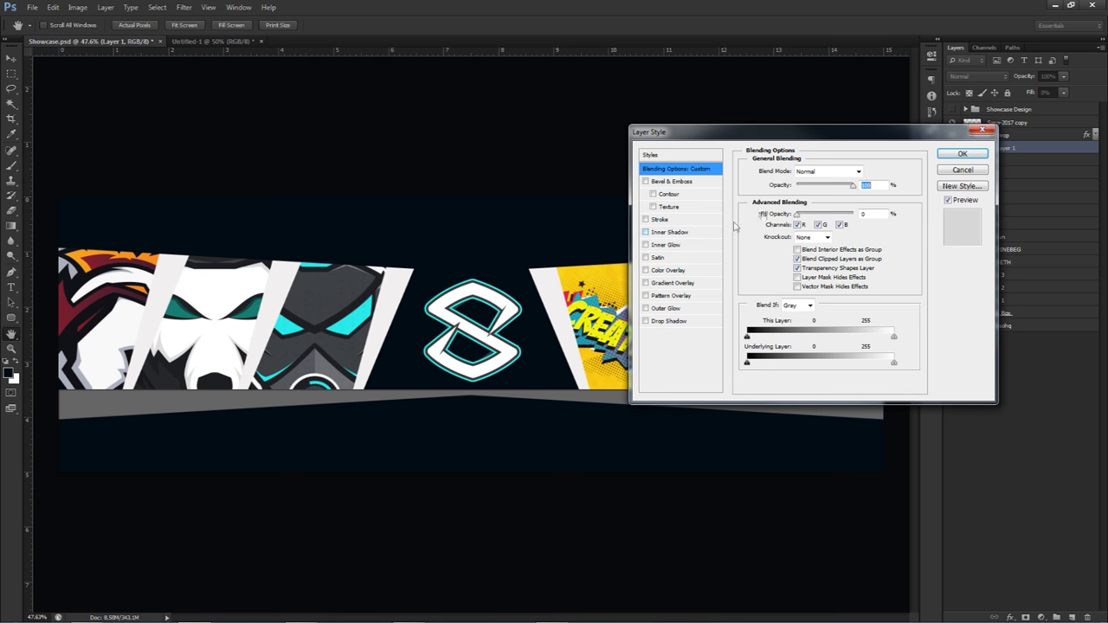
{"action": "left_click", "coordinate": [660, 246]}
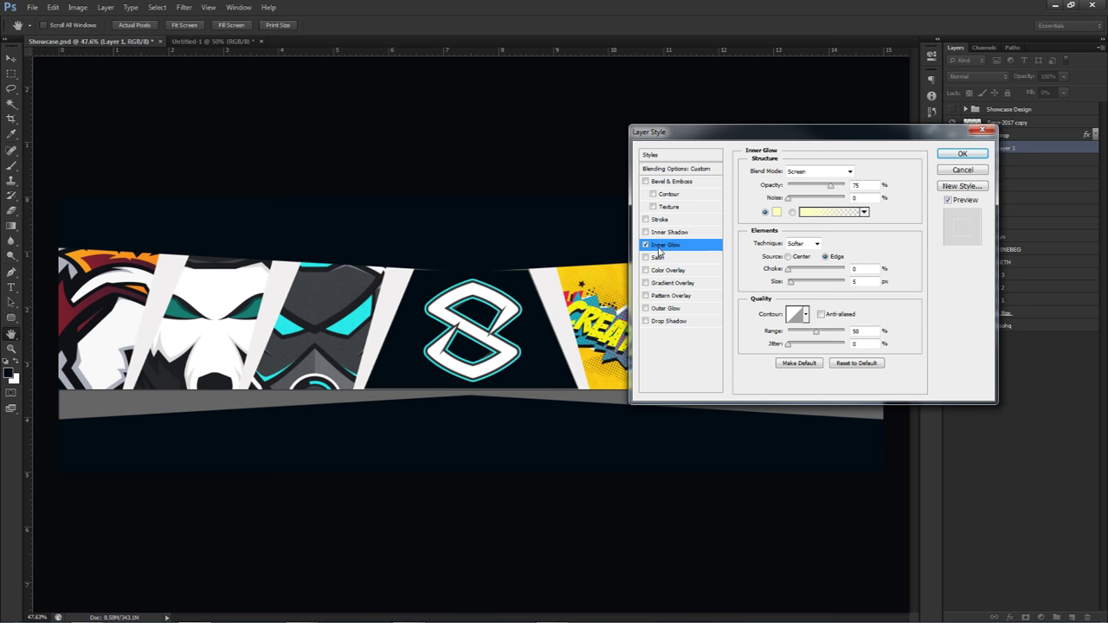
{"action": "left_click_drag", "start_coordinate": [793, 282], "coordinate": [804, 284]}
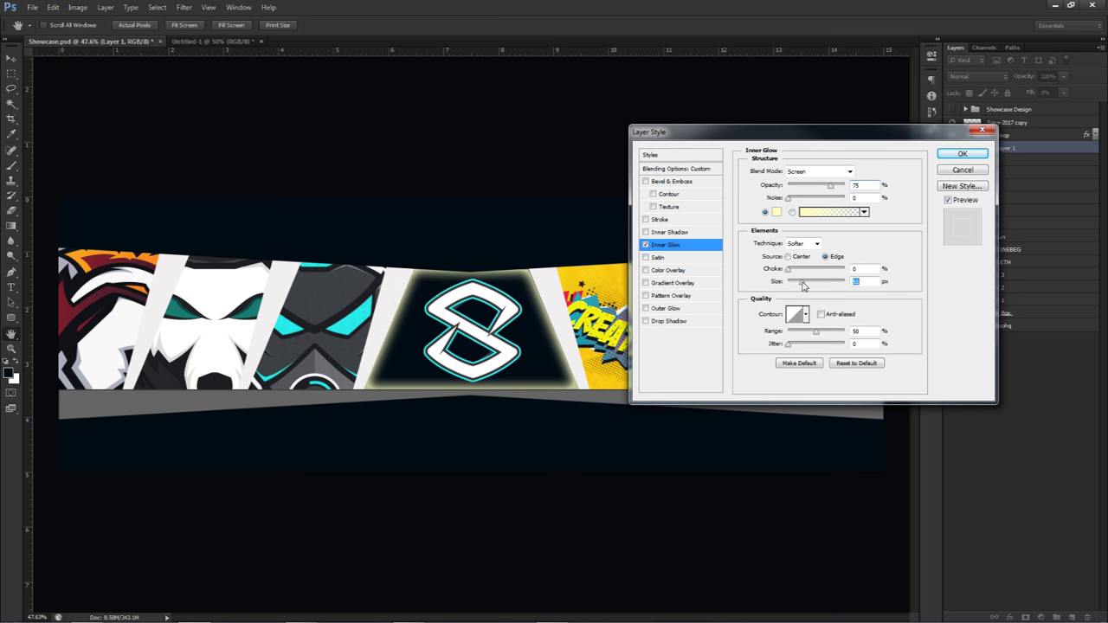
Change the Inner Glow color to white and its blend mode to Overlay
{"action": "left_click", "coordinate": [776, 213]}
{"action": "left_click_drag", "start_coordinate": [346, 244], "coordinate": [321, 240]}
{"action": "left_click", "coordinate": [595, 231]}
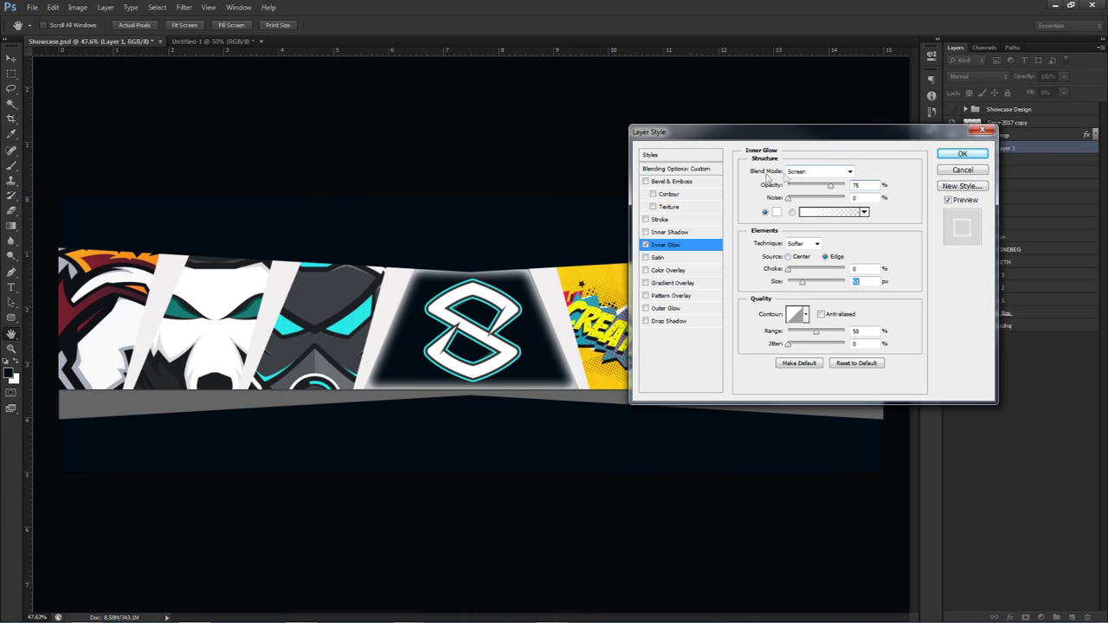
{"action": "left_click", "coordinate": [803, 172]}
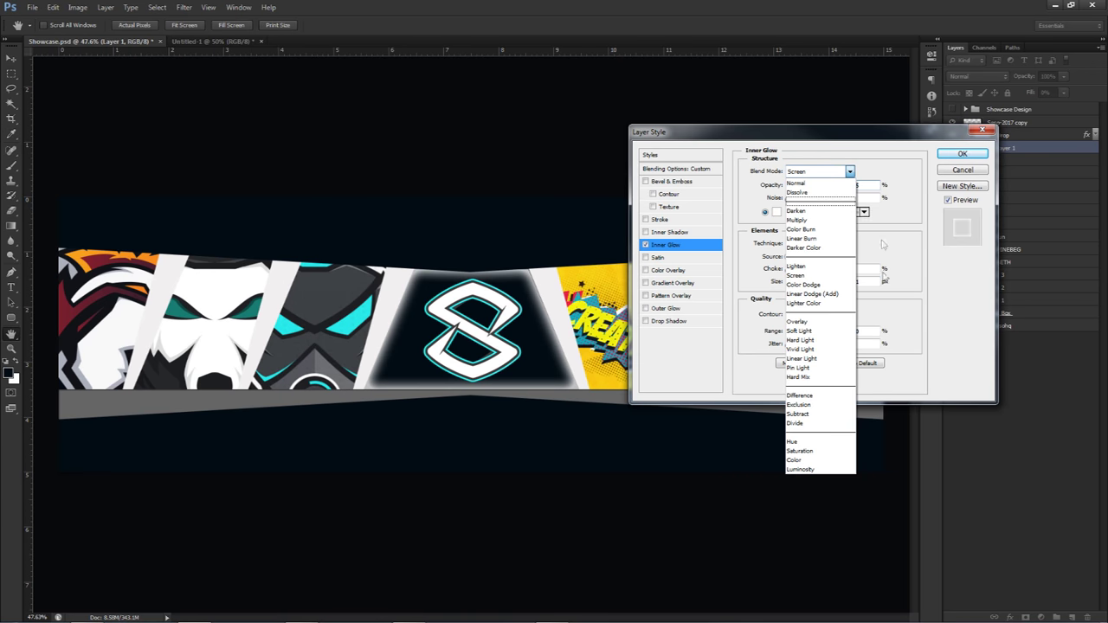
{"action": "left_click", "coordinate": [797, 323]}
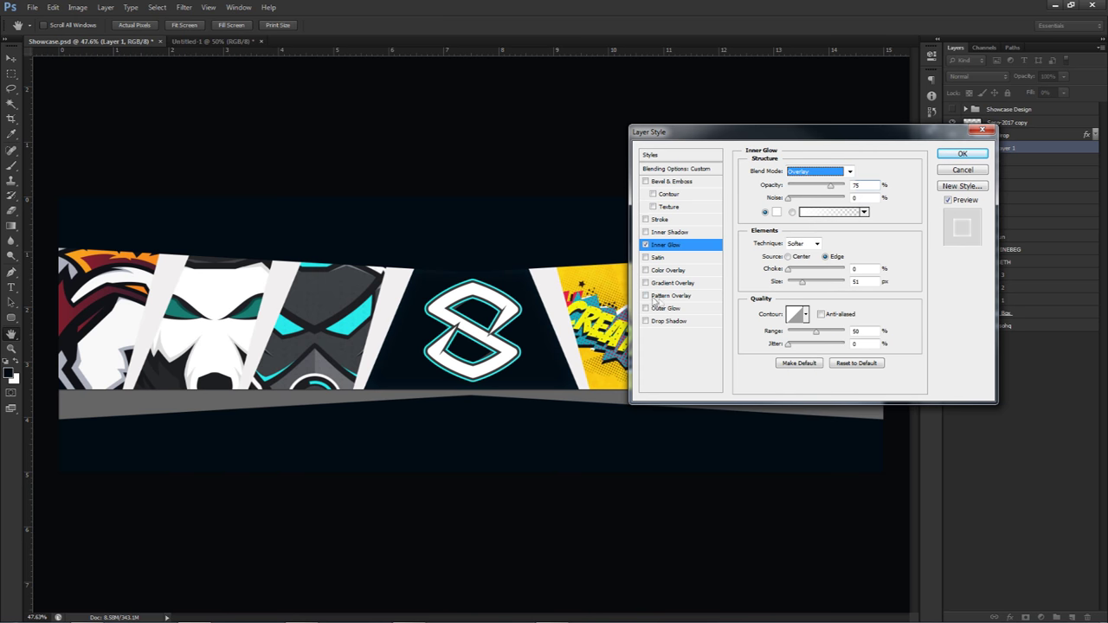
Enlarge the Inner Glow to 76 px, add a slight choke, raise its opacity to maximum, and apply the layer style
{"action": "left_click_drag", "start_coordinate": [804, 285], "coordinate": [804, 272]}
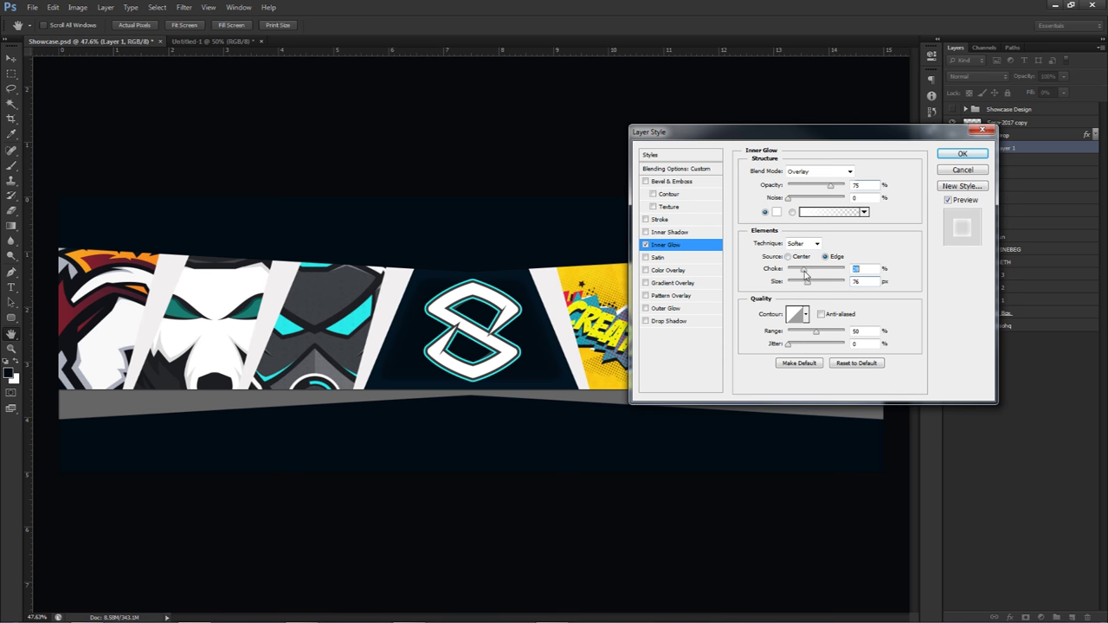
{"action": "left_click_drag", "start_coordinate": [830, 185], "coordinate": [856, 187]}
{"action": "left_click_drag", "start_coordinate": [804, 270], "coordinate": [795, 274]}
{"action": "left_click", "coordinate": [962, 156]}
{"action": "key", "text": "p"}
{"action": "scroll", "coordinate": [428, 275], "scroll_direction": "down", "scroll_amount": 2}
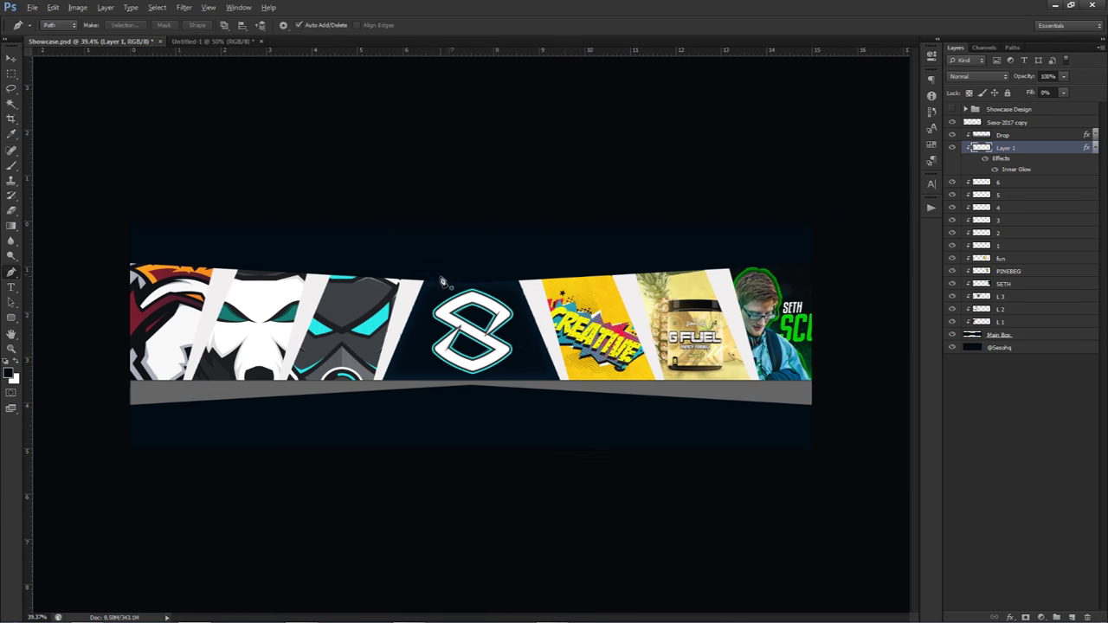
{"action": "scroll", "coordinate": [442, 251], "scroll_direction": "up", "scroll_amount": 1}
{"action": "key", "text": "alt"}
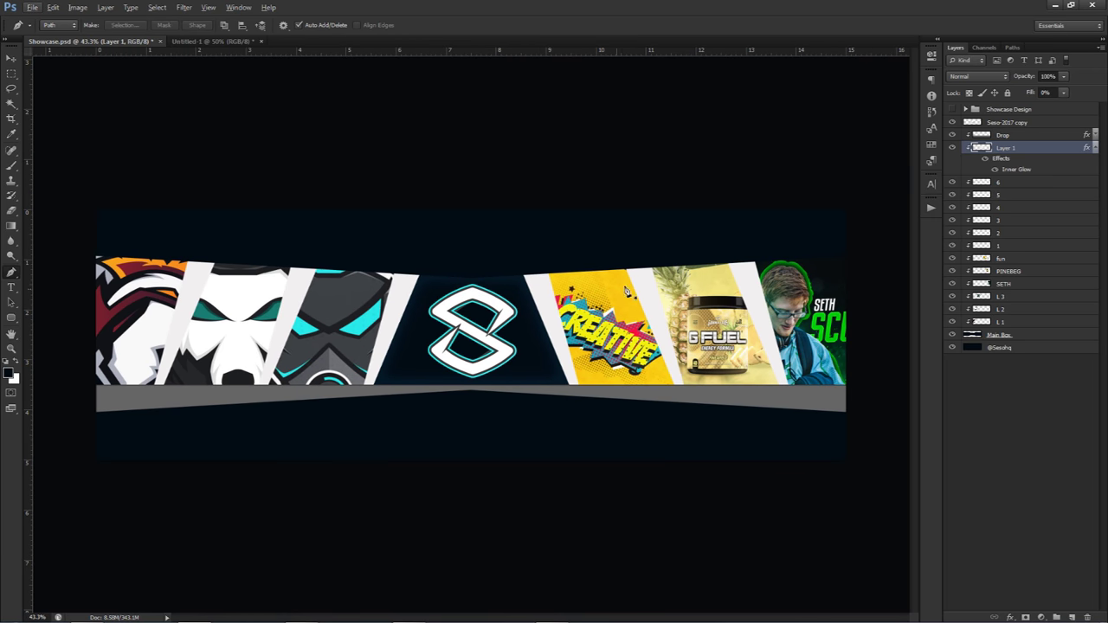
Open the Drop layer's style settings and add a Color Overlay
{"action": "left_click", "coordinate": [1023, 139]}
{"action": "left_click", "coordinate": [1095, 135]}
{"action": "double_click", "coordinate": [1000, 147]}
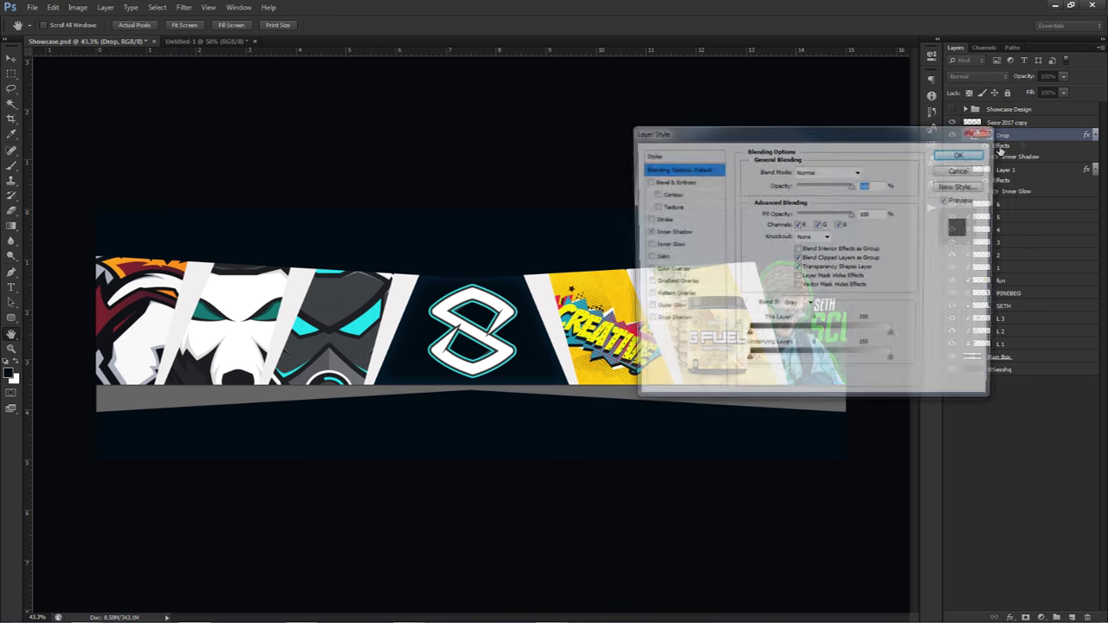
{"action": "left_click_drag", "start_coordinate": [723, 136], "coordinate": [658, 94]}
{"action": "left_click", "coordinate": [598, 230]}
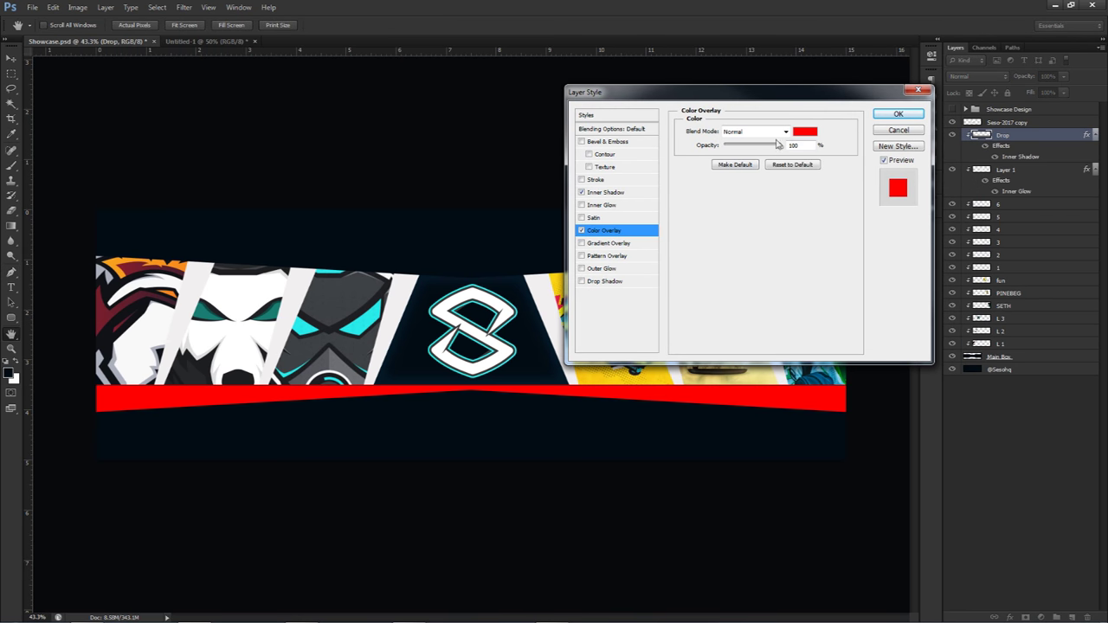
Set Drop's Color Overlay to the dark navy #020c13 of the background
{"action": "left_click", "coordinate": [805, 132]}
{"action": "left_click", "coordinate": [304, 244]}
{"action": "left_click", "coordinate": [594, 230]}
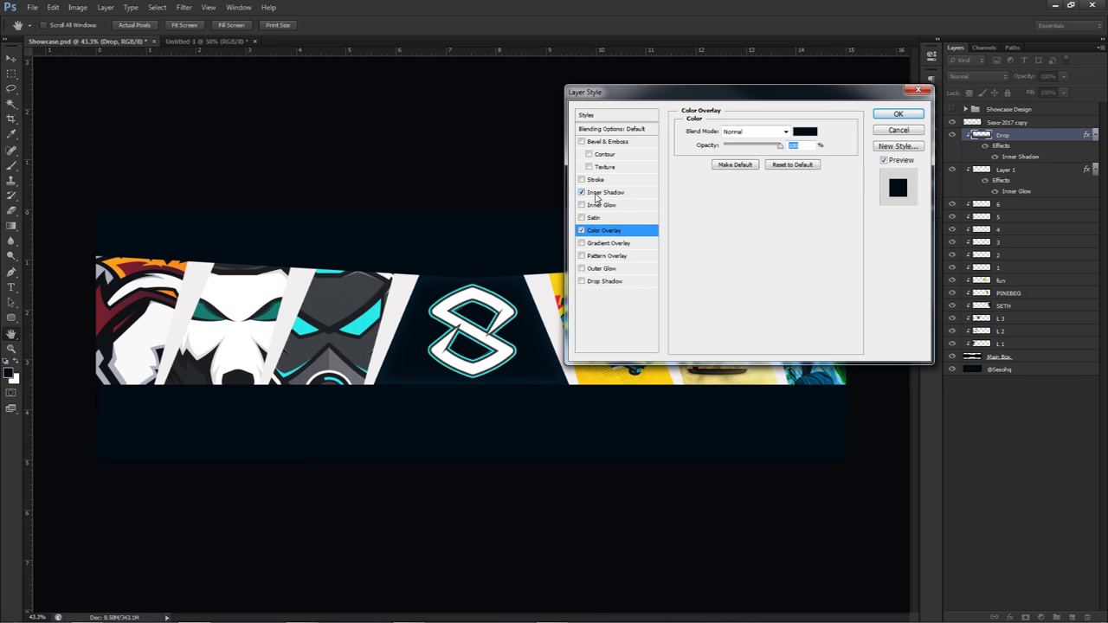
Add a white Inner Glow to the Drop layer with a size of 95 px and Overlay blend mode
{"action": "left_click", "coordinate": [597, 205]}
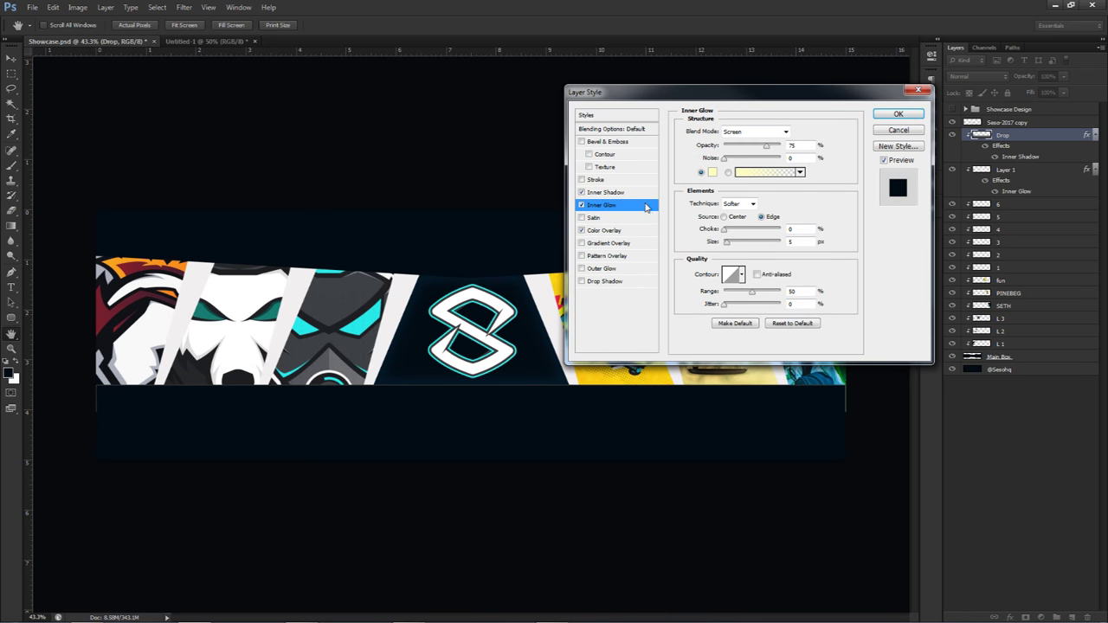
{"action": "left_click_drag", "start_coordinate": [724, 247], "coordinate": [747, 246]}
{"action": "left_click", "coordinate": [712, 172]}
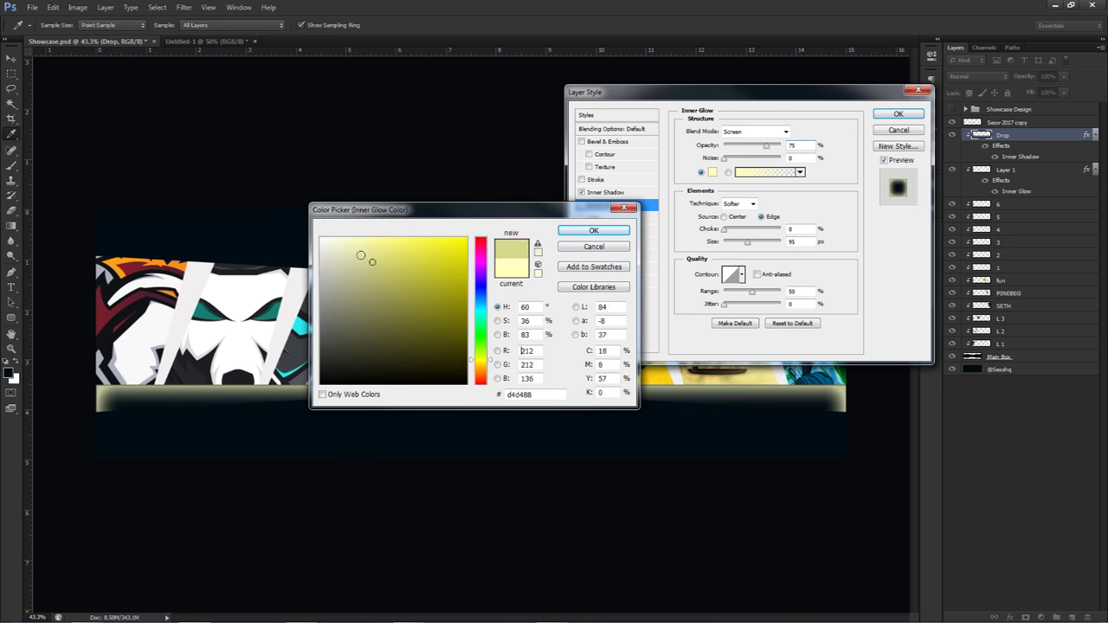
{"action": "left_click", "coordinate": [322, 239]}
{"action": "left_click", "coordinate": [592, 230]}
{"action": "left_click", "coordinate": [755, 131]}
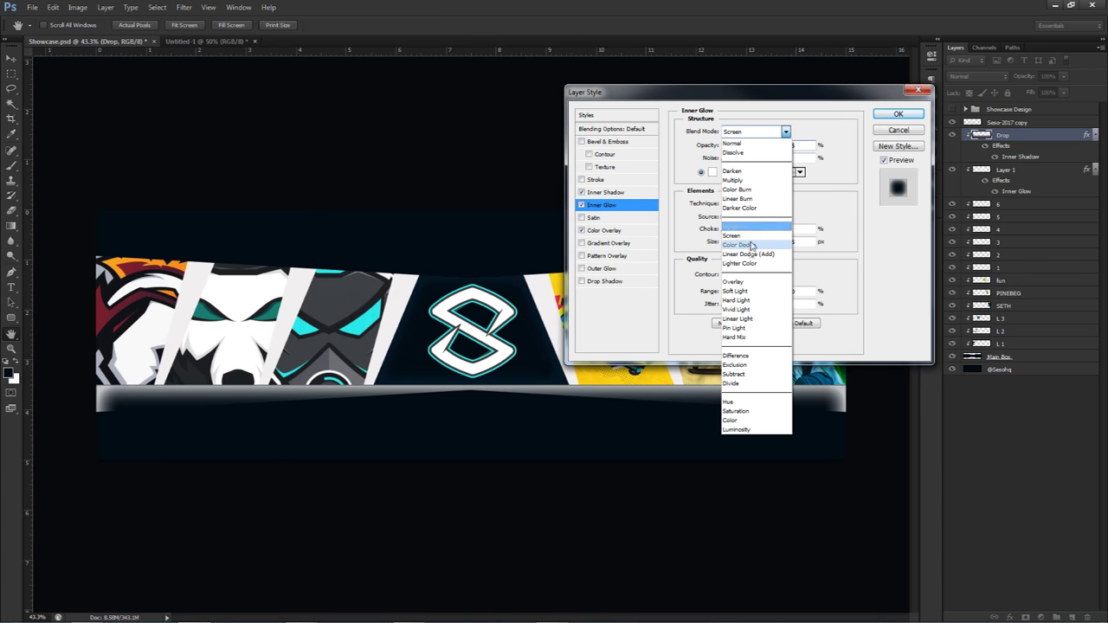
{"action": "left_click", "coordinate": [746, 286]}
Turn off Drop's Inner Glow and set its Color Overlay to the cyan sampled from the dark mask's eye
{"action": "left_click", "coordinate": [581, 205]}
{"action": "left_click", "coordinate": [597, 230]}
{"action": "left_click", "coordinate": [808, 131]}
{"action": "left_click_drag", "start_coordinate": [390, 205], "coordinate": [640, 247]}
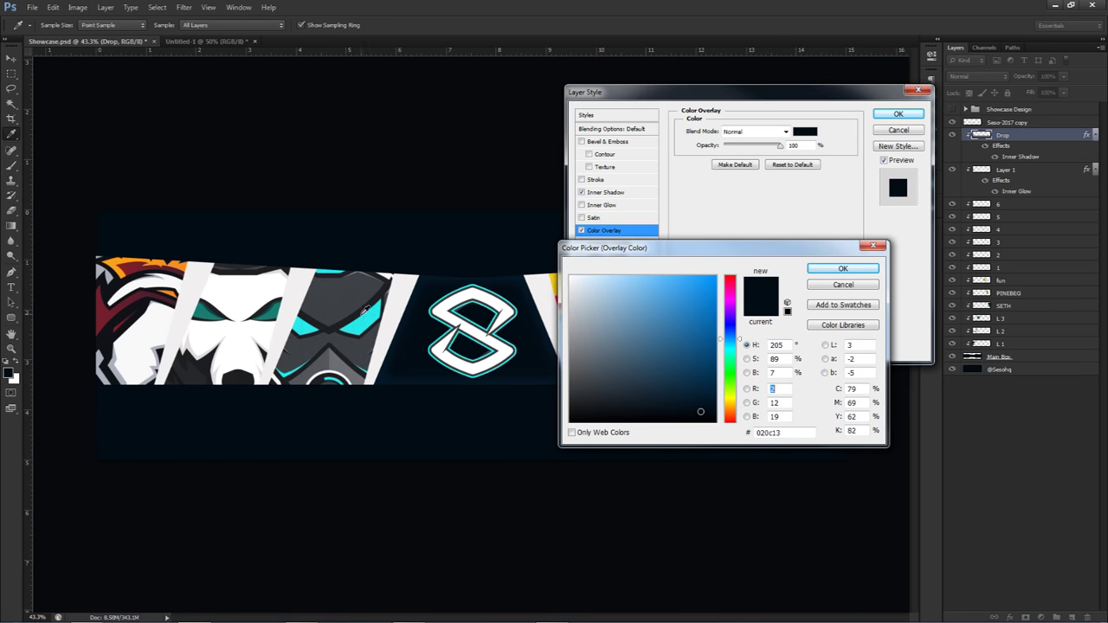
{"action": "left_click", "coordinate": [368, 314]}
{"action": "left_click", "coordinate": [855, 271]}
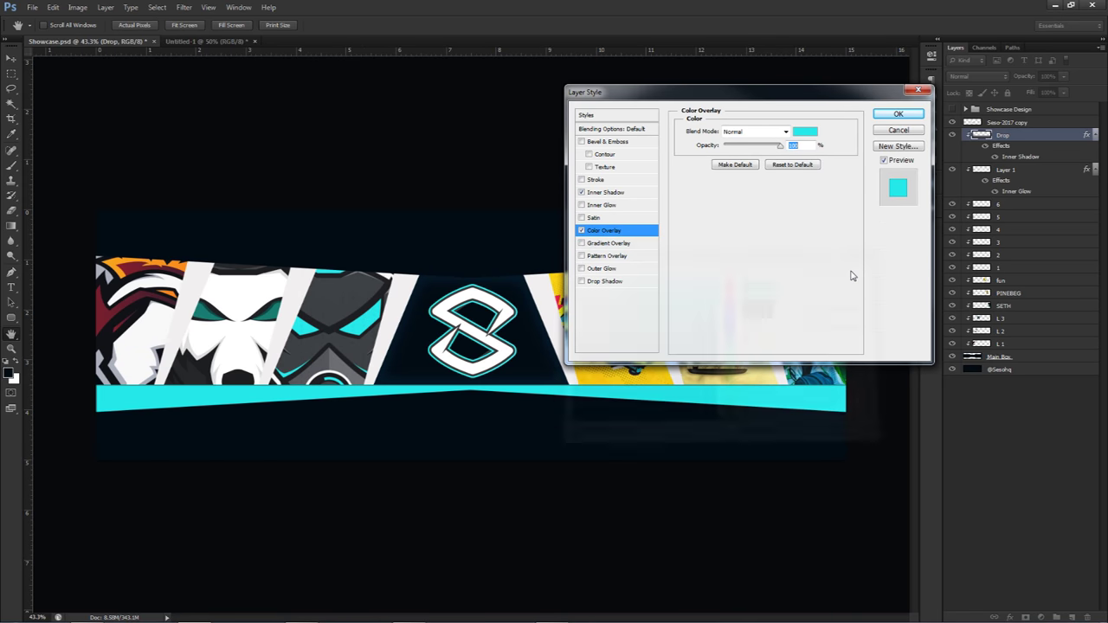
Re-enable Drop's Inner Glow, apply the layer style, and collapse the effects lists of Drop and Layer 1
{"action": "left_click", "coordinate": [599, 205]}
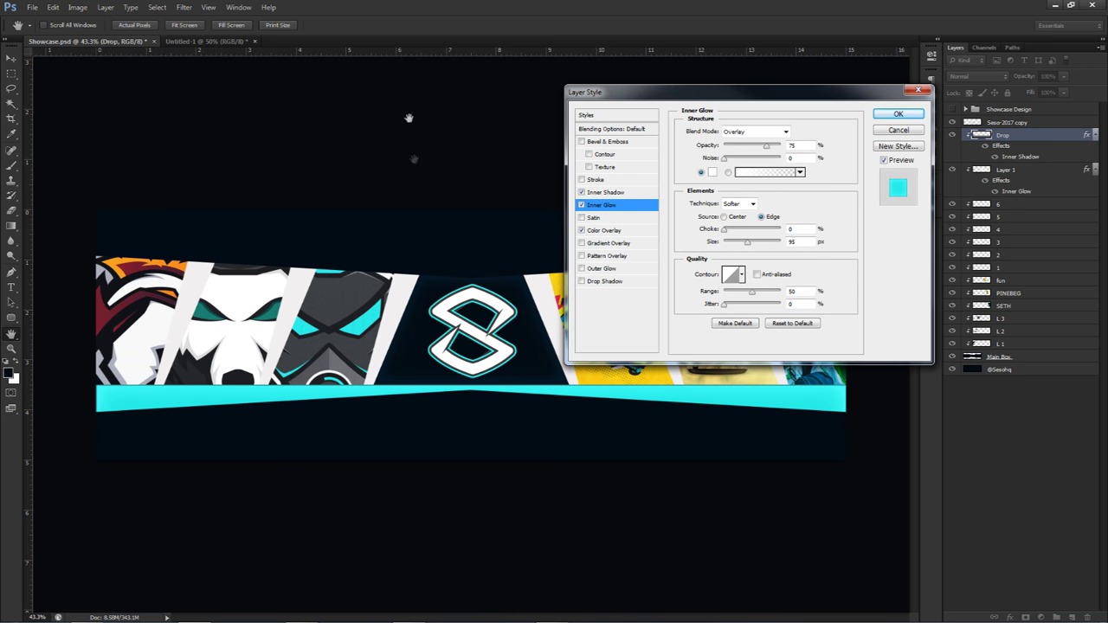
{"action": "left_click", "coordinate": [898, 113]}
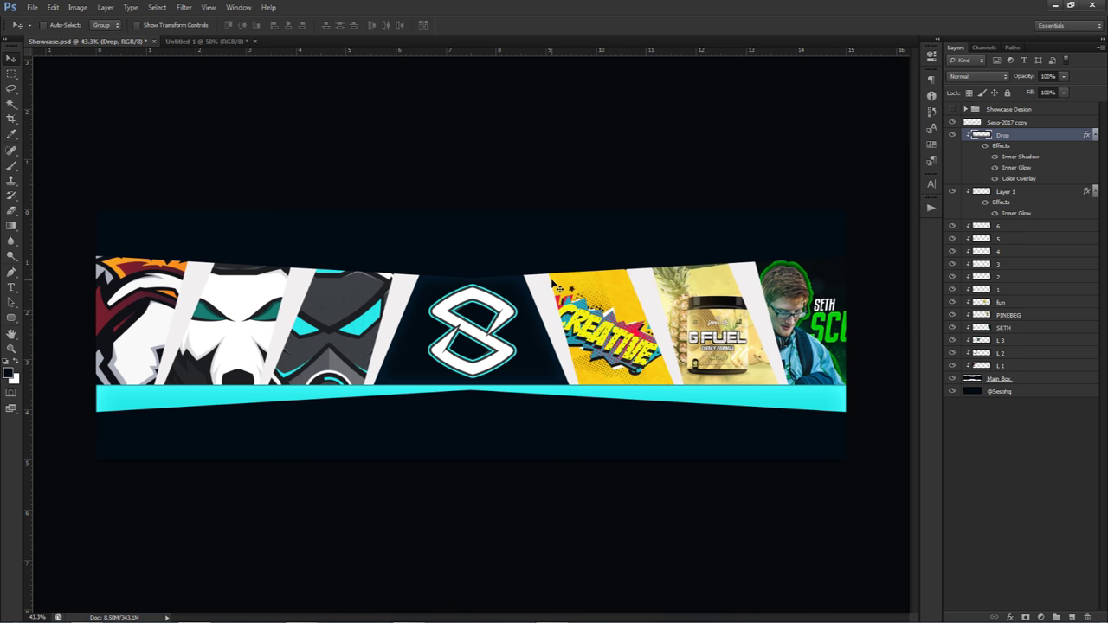
{"action": "left_click", "coordinate": [1095, 135]}
{"action": "left_click", "coordinate": [1095, 147]}
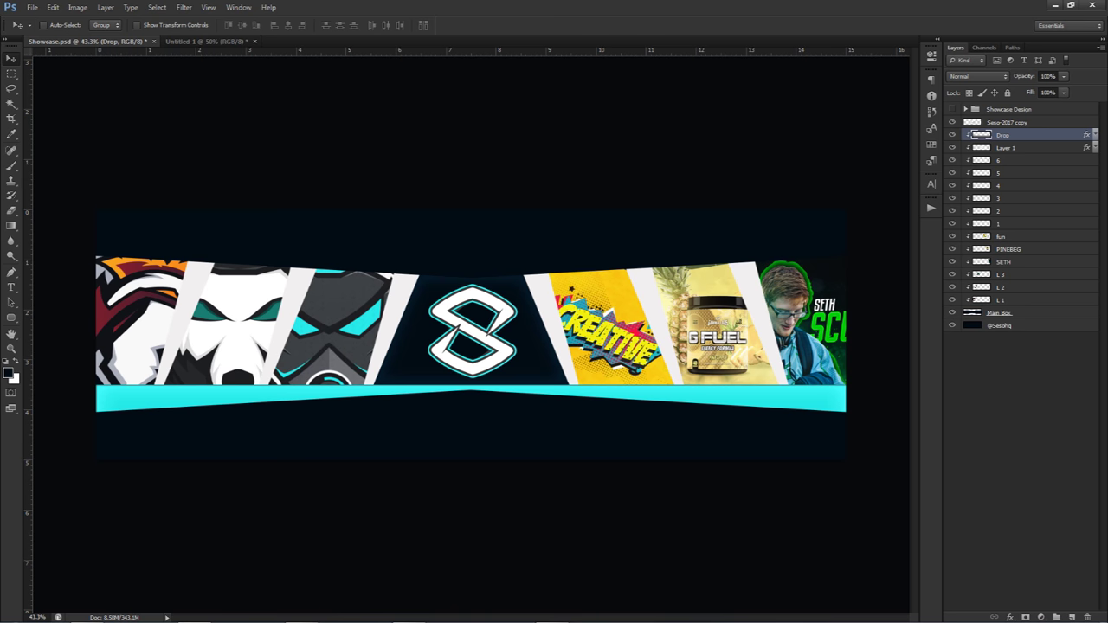
Show the Showcase Design group to compare it with the recreated layout and hide it again
{"action": "left_click", "coordinate": [990, 313]}
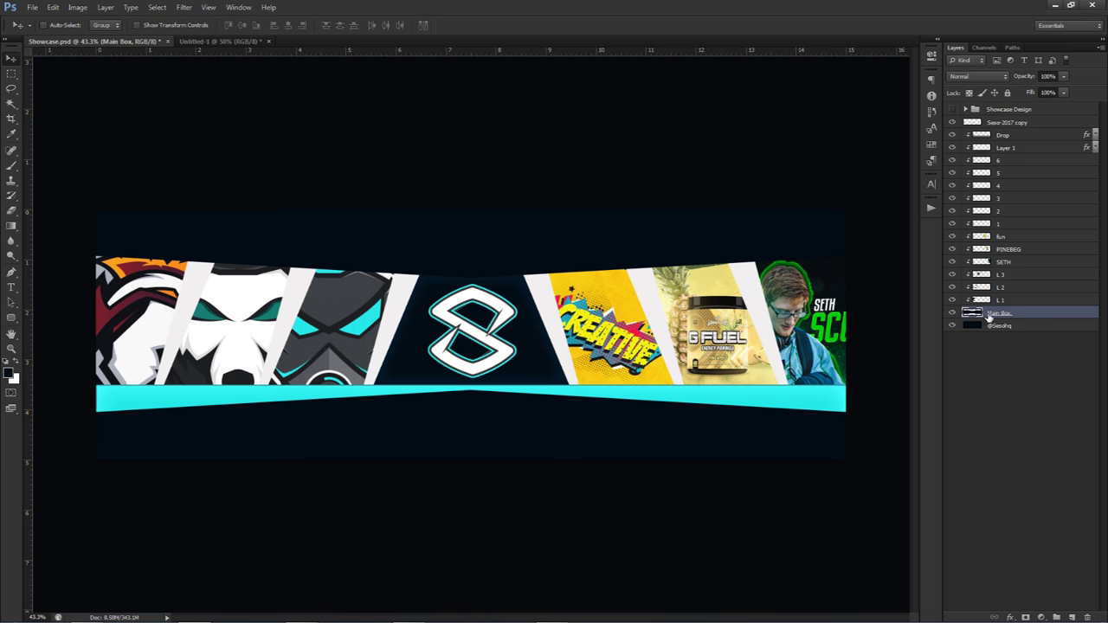
{"action": "left_click", "coordinate": [953, 110]}
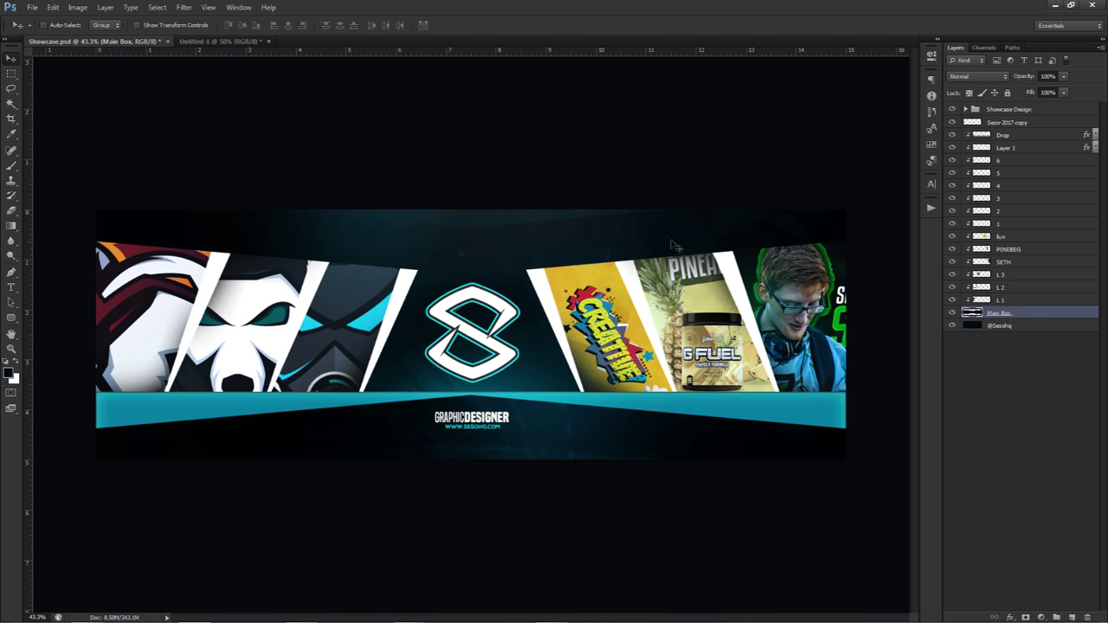
{"action": "left_click", "coordinate": [952, 110]}
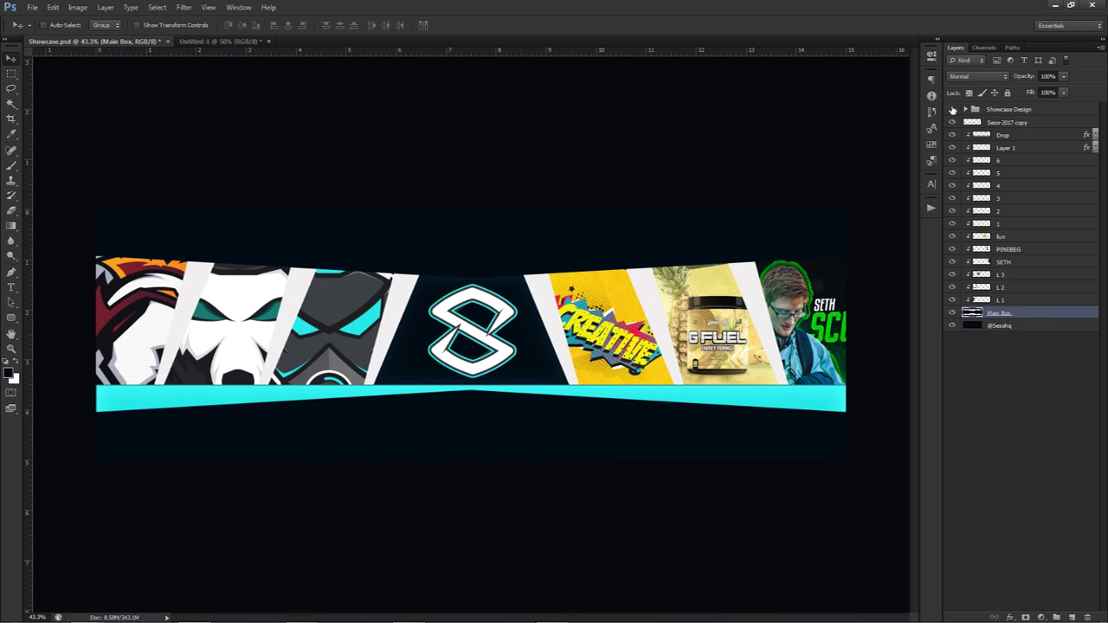
{"action": "left_click", "coordinate": [995, 326]}
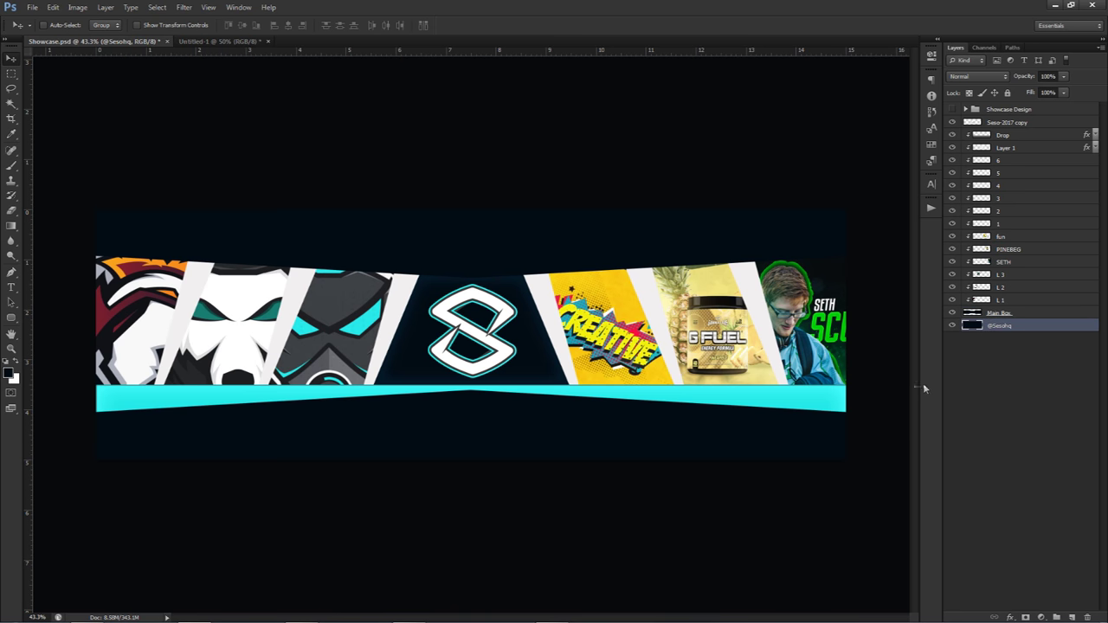
{"action": "left_click", "coordinate": [1071, 612]}
{"action": "key", "text": "b"}
{"action": "right_click", "coordinate": [610, 300]}
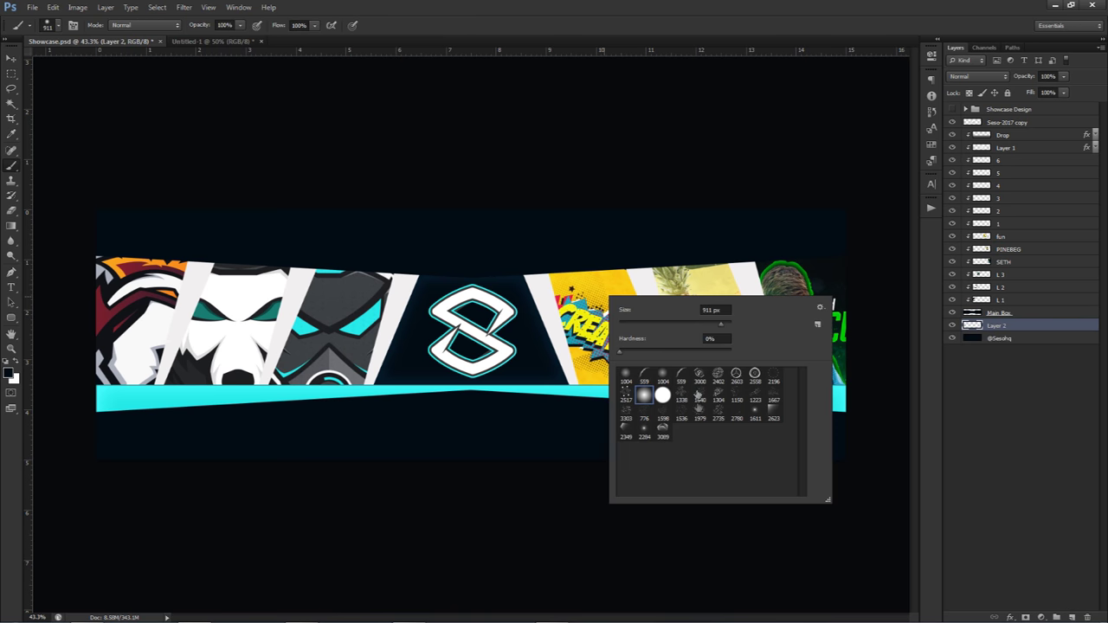
{"action": "left_click", "coordinate": [699, 377]}
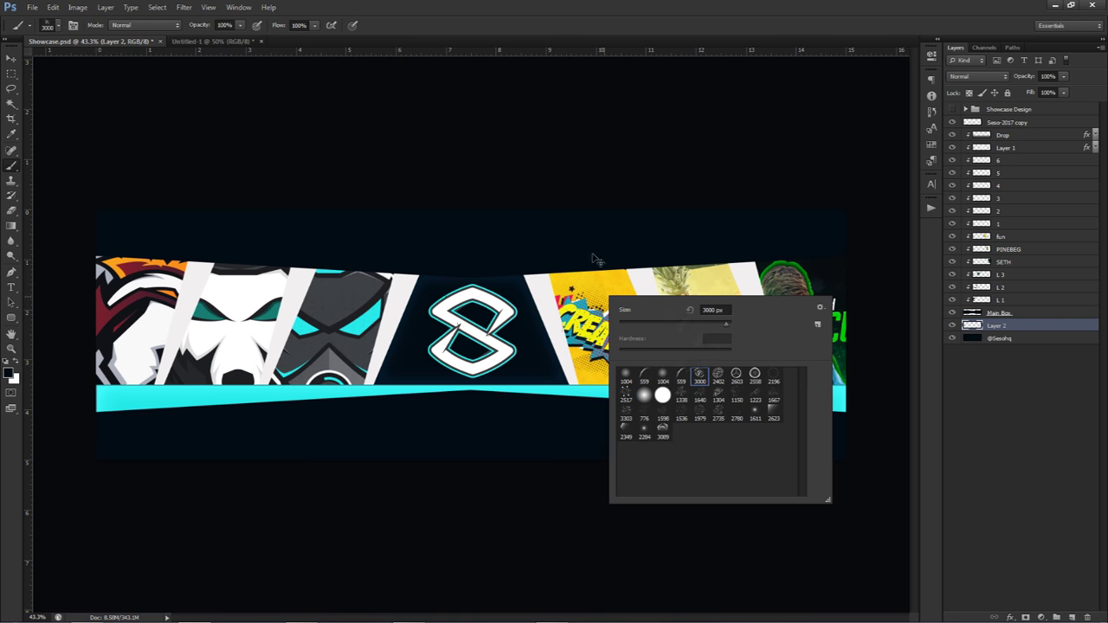
{"action": "left_click_drag", "start_coordinate": [594, 253], "coordinate": [477, 253]}
{"action": "left_click", "coordinate": [291, 301], "text": "alt"}
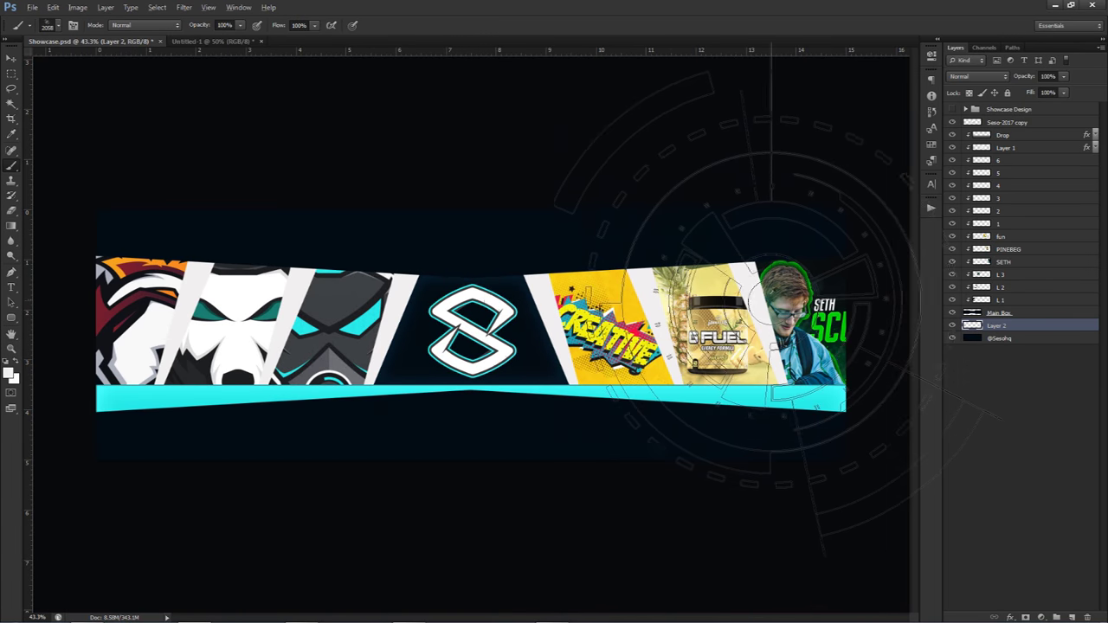
{"action": "left_click", "coordinate": [805, 280]}
{"action": "left_click", "coordinate": [446, 443]}
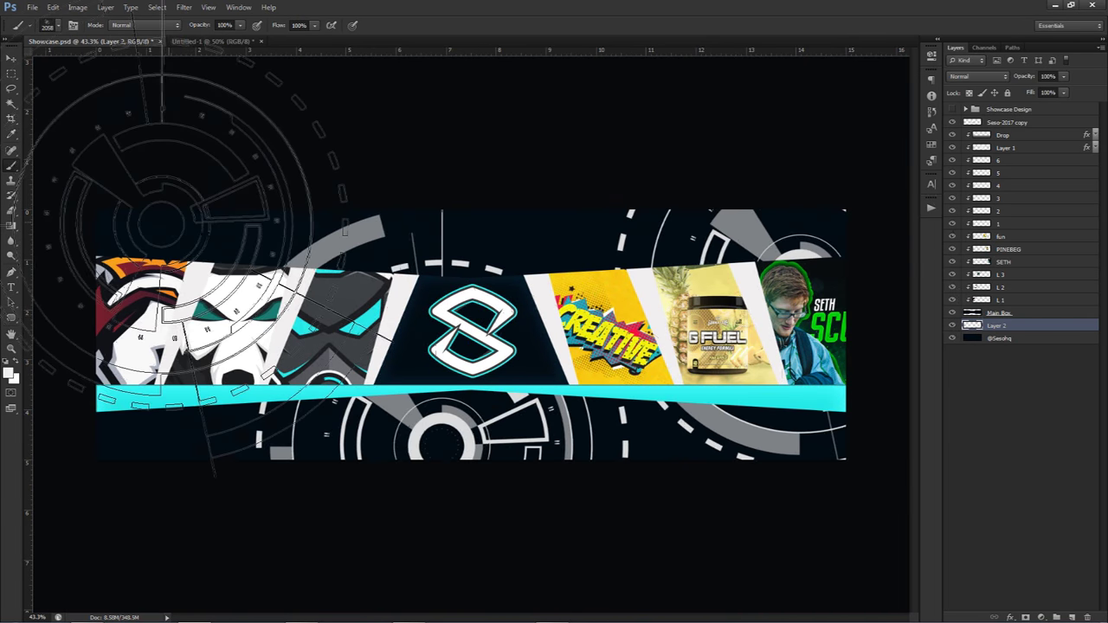
{"action": "left_click", "coordinate": [149, 154]}
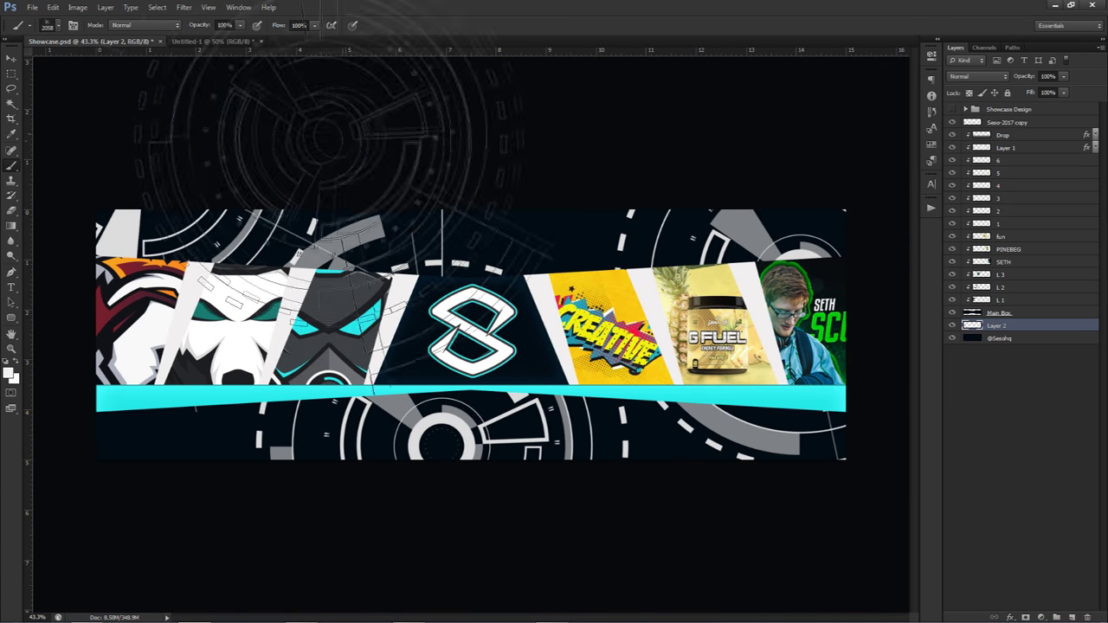
{"action": "key", "text": "ctrl+alt+z"}
{"action": "key", "text": "ctrl+alt+z"}
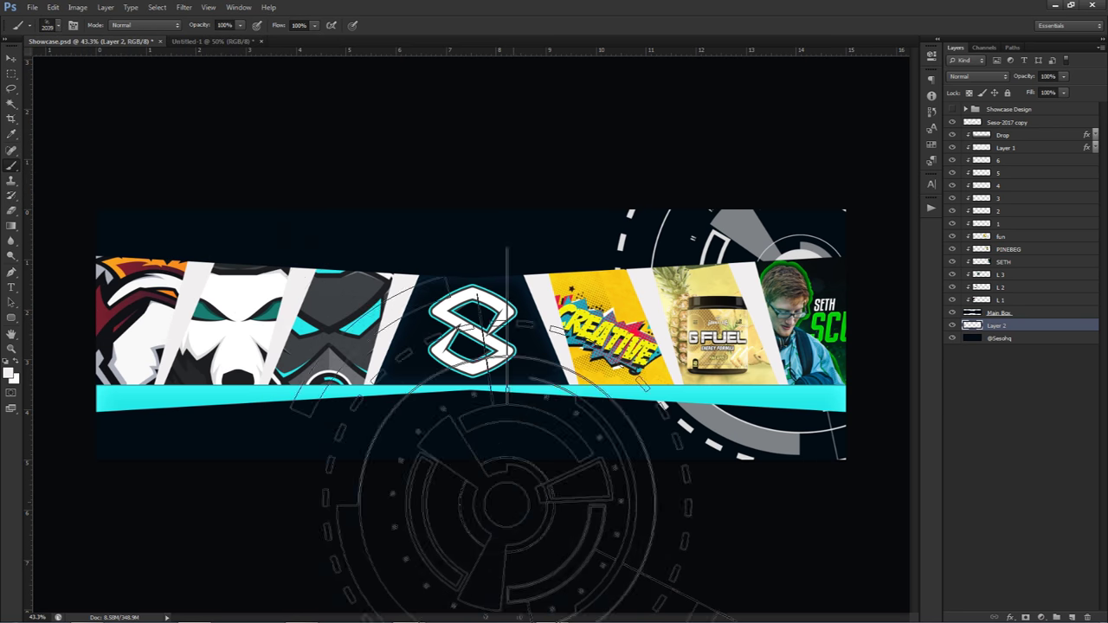
Stamp tech circles below the logo panel and at the banner's upper left, and set Layer 2 to Overlay at 59% opacity
{"action": "left_click", "coordinate": [506, 500]}
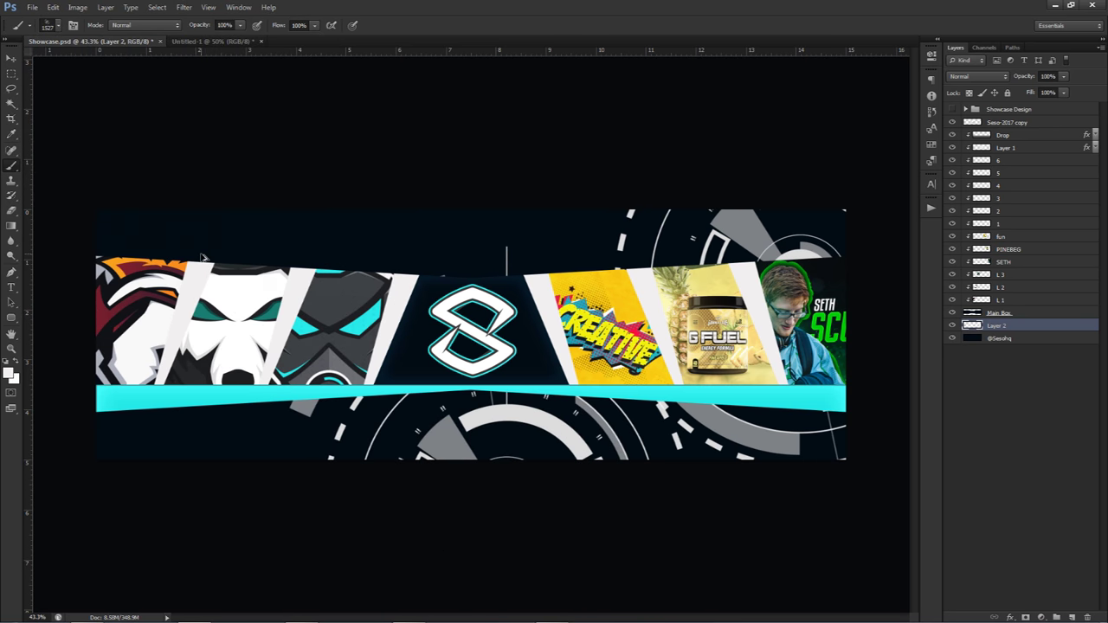
{"action": "left_click", "coordinate": [197, 241]}
{"action": "left_click", "coordinate": [988, 80]}
{"action": "left_click", "coordinate": [971, 229]}
{"action": "left_click_drag", "start_coordinate": [1063, 76], "coordinate": [1039, 89]}
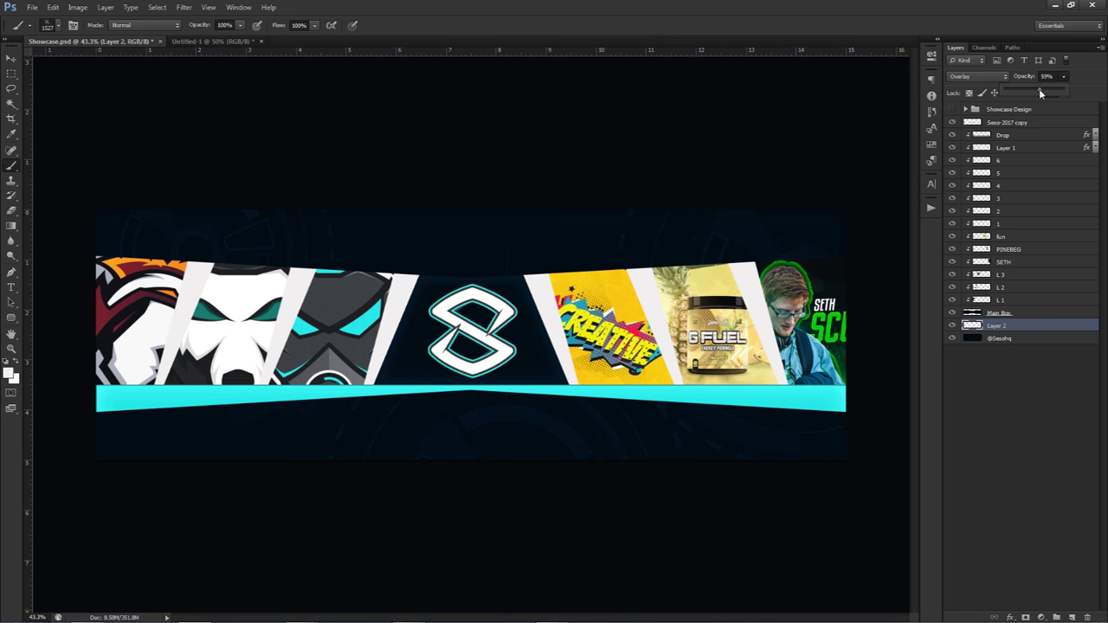
Duplicate Layer 2 and apply a Motion Blur to the copy with angle 0° and distance 1344 pixels
{"action": "left_click", "coordinate": [1000, 328]}
{"action": "key", "text": "ctrl+j"}
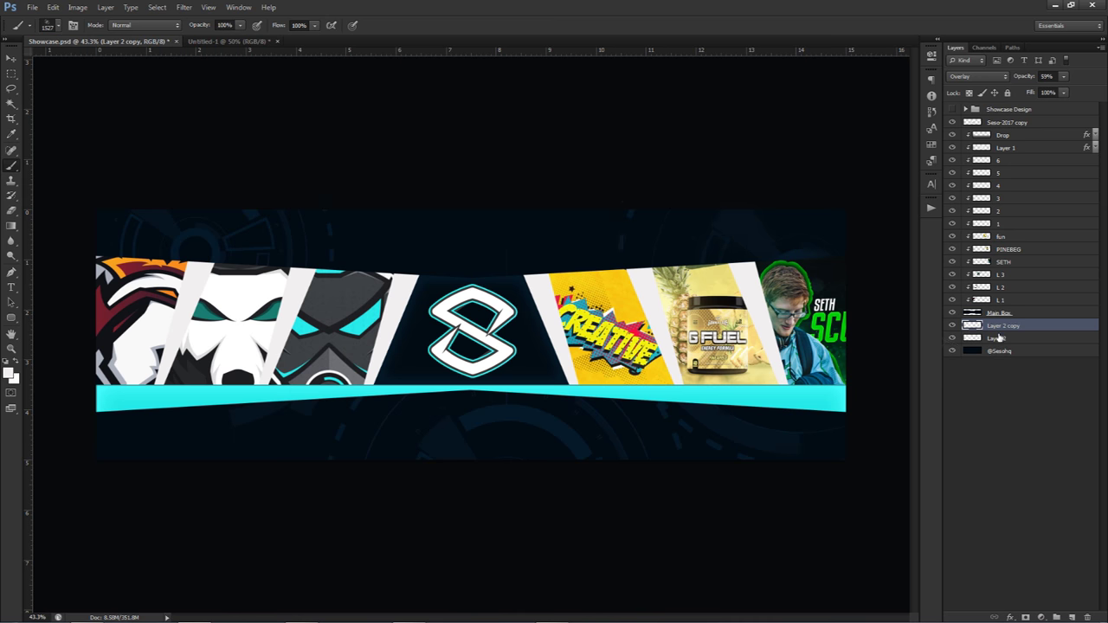
{"action": "left_click", "coordinate": [184, 7]}
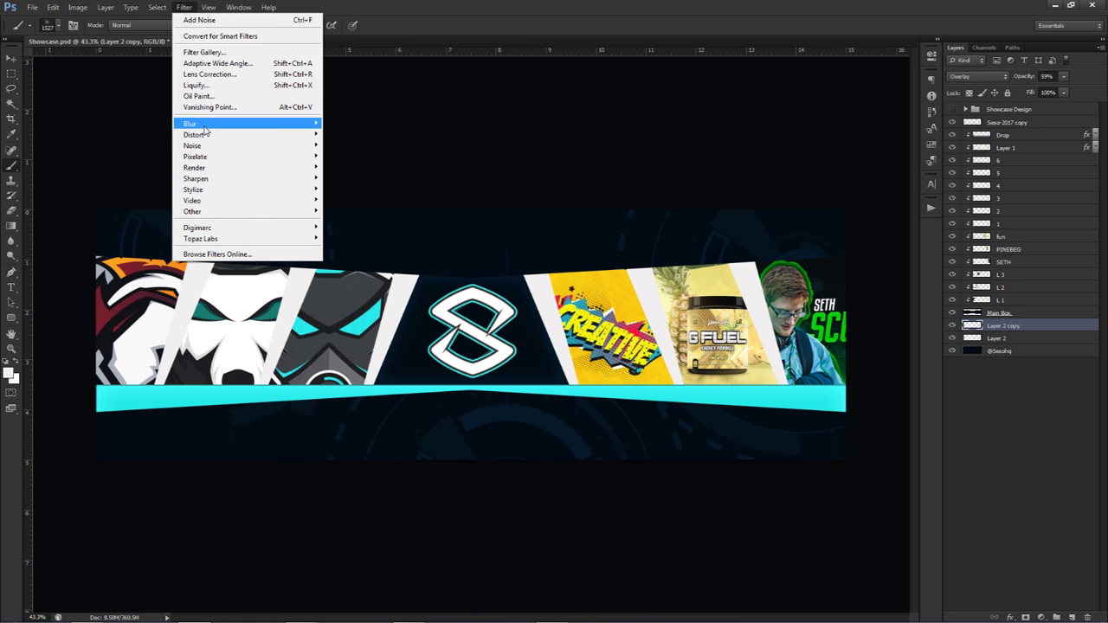
{"action": "mouse_move", "coordinate": [207, 124]}
{"action": "left_click", "coordinate": [349, 226]}
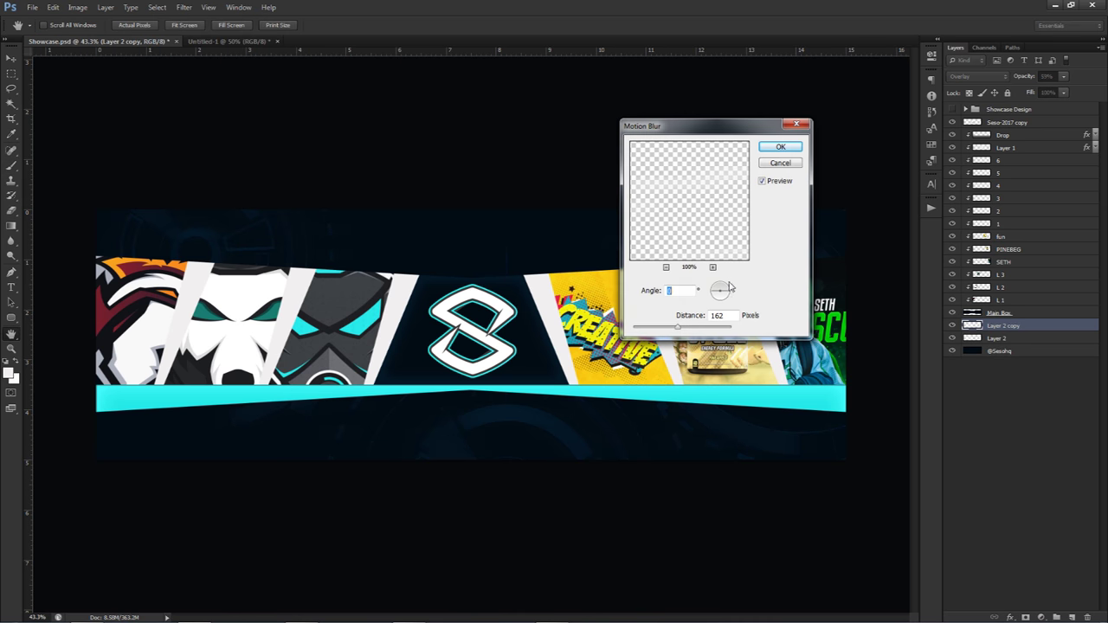
{"action": "left_click_drag", "start_coordinate": [694, 331], "coordinate": [720, 330]}
{"action": "left_click", "coordinate": [777, 149]}
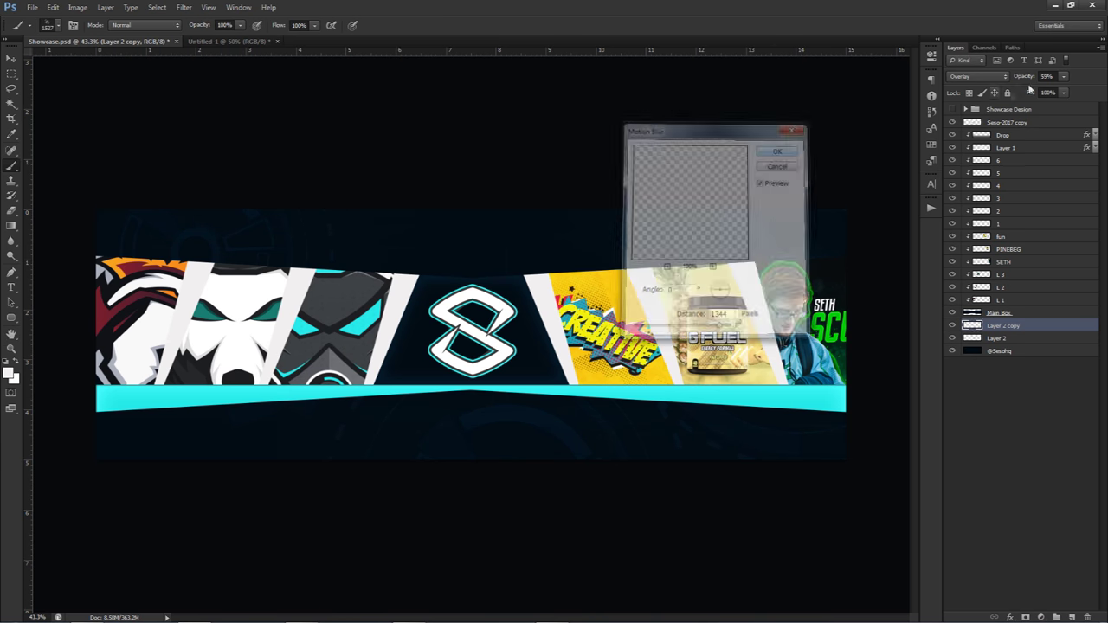
Compare different blend modes on Layer 2 copy and settle on Overlay at 33% opacity
{"action": "left_click", "coordinate": [1062, 77]}
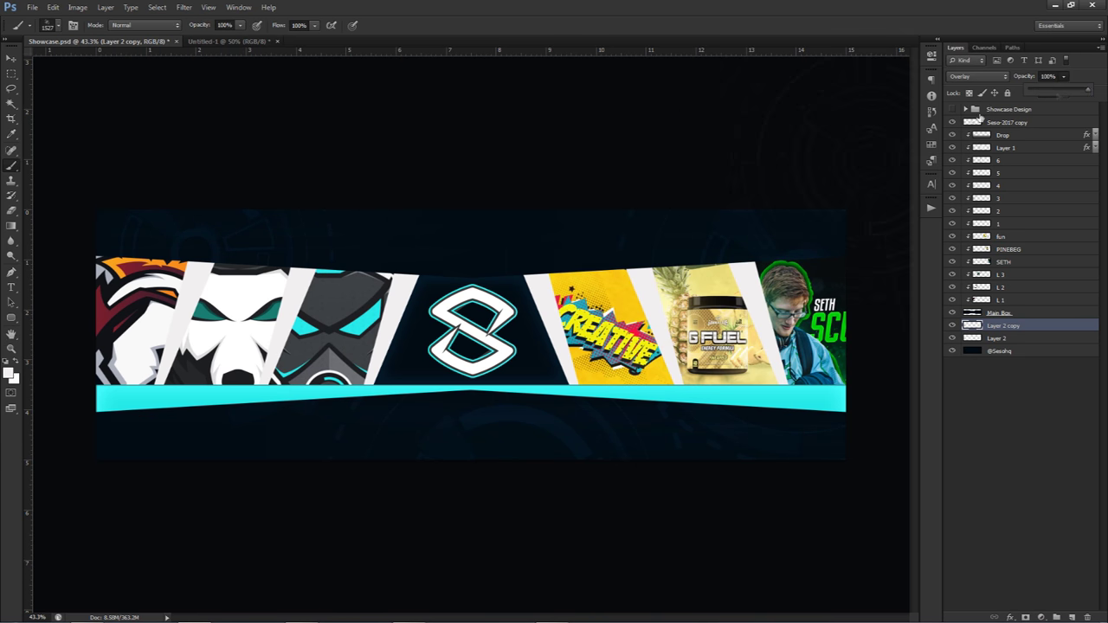
{"action": "key", "text": "v"}
{"action": "left_click", "coordinate": [976, 77]}
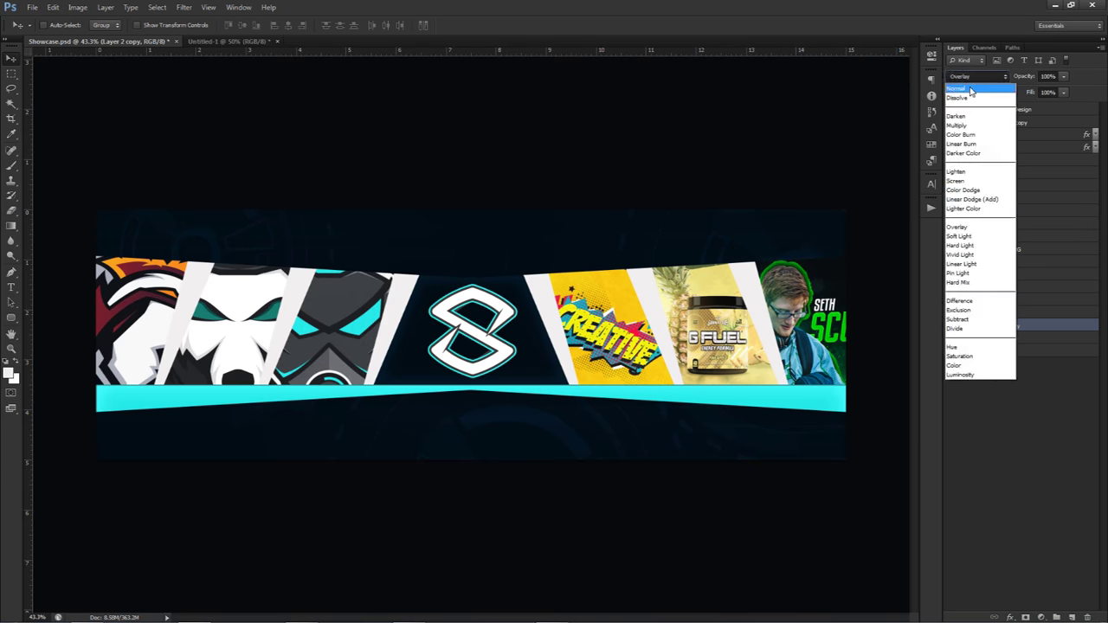
{"action": "left_click", "coordinate": [957, 89]}
{"action": "left_click", "coordinate": [974, 76]}
{"action": "left_click", "coordinate": [961, 116]}
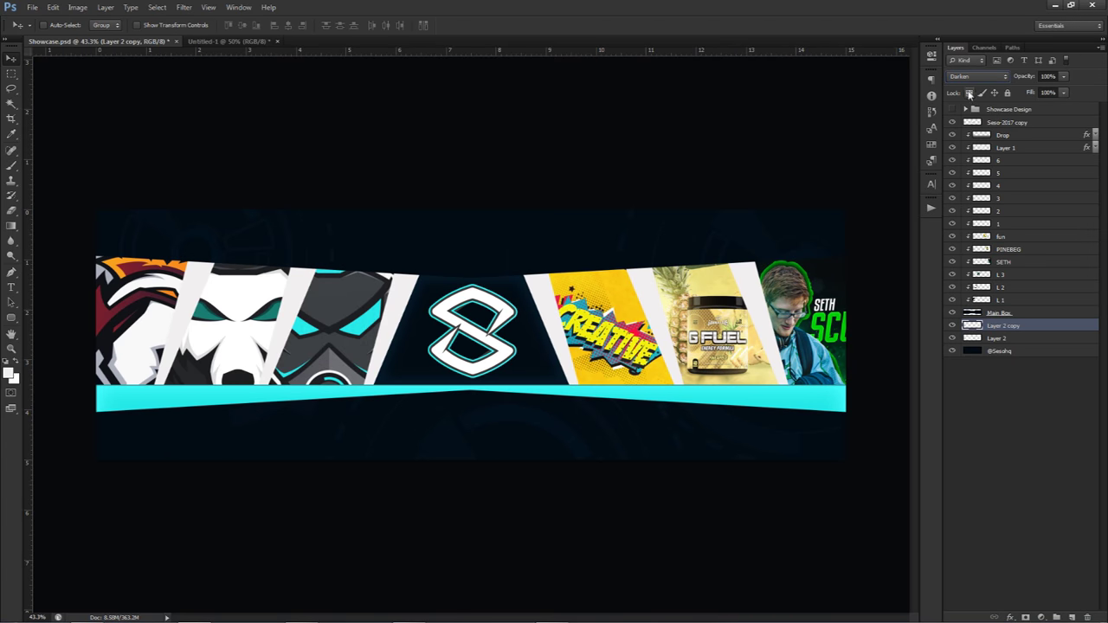
{"action": "key", "text": "Down"}
{"action": "key", "text": "Down"}
{"action": "key", "text": "Down"}
{"action": "key", "text": "Down"}
{"action": "key", "text": "Down"}
{"action": "key", "text": "Down"}
{"action": "key", "text": "Down"}
{"action": "key", "text": "Up"}
{"action": "key", "text": "Down"}
{"action": "key", "text": "Down"}
{"action": "key", "text": "Down"}
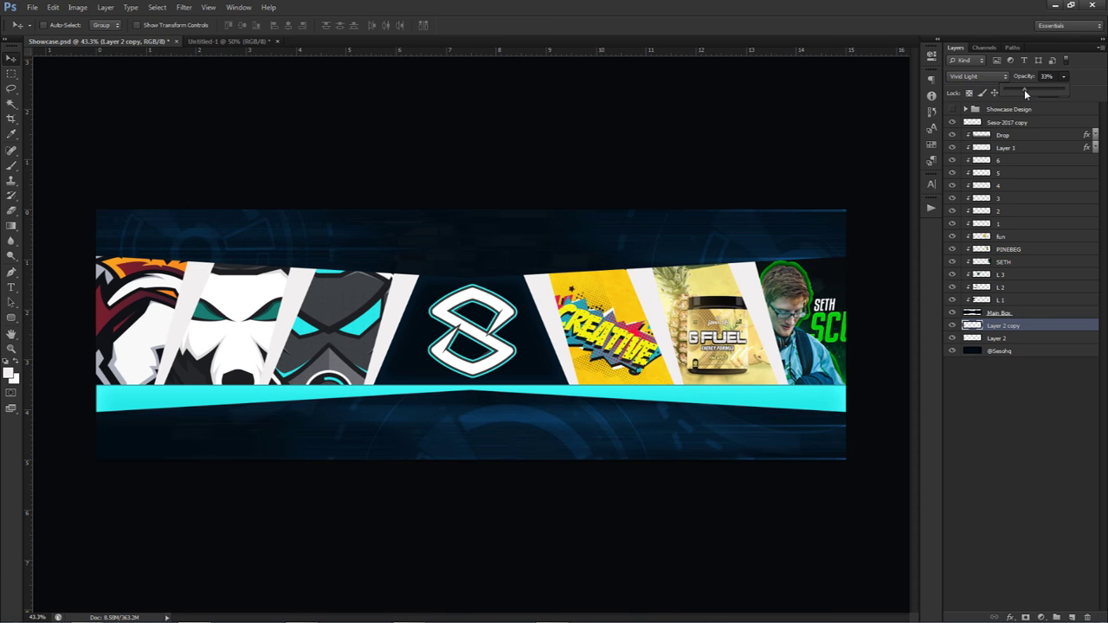
{"action": "left_click", "coordinate": [978, 76]}
{"action": "left_click", "coordinate": [973, 224]}
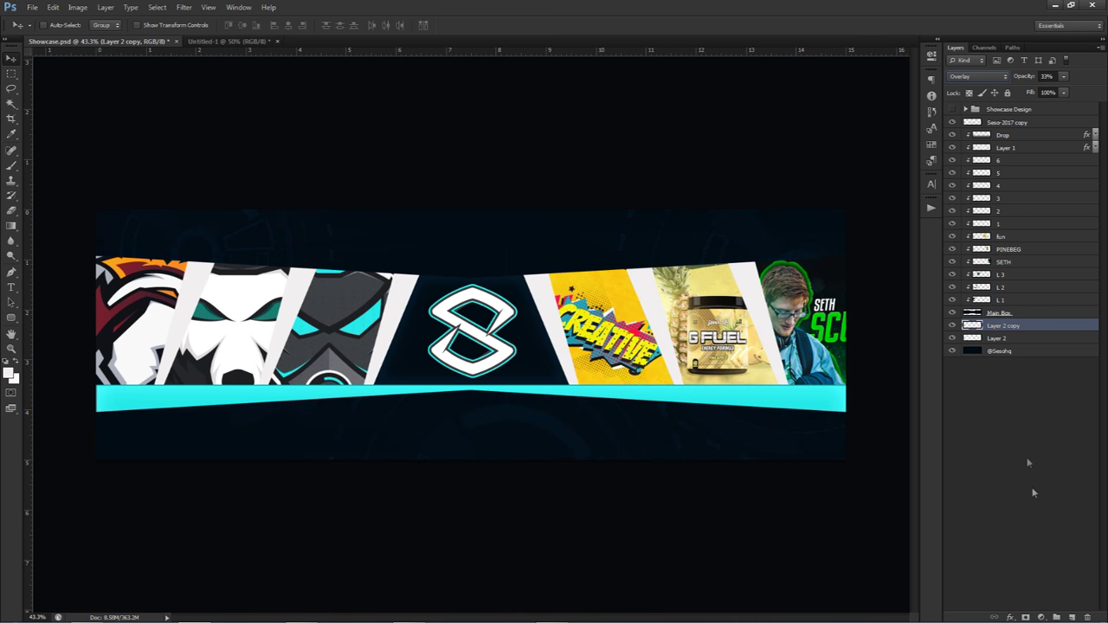
Add a new layer above Layer 2 copy and dab a large soft white glow behind the central logo panel
{"action": "left_click", "coordinate": [1072, 617]}
{"action": "key", "text": "b"}
{"action": "right_click", "coordinate": [490, 336]}
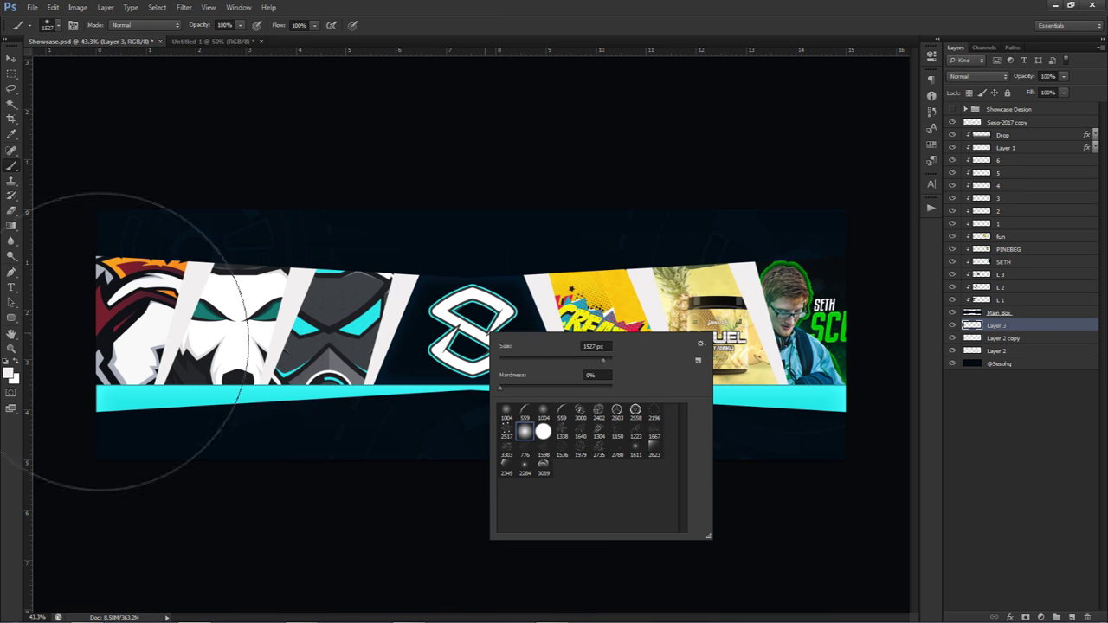
{"action": "left_click", "coordinate": [9, 372]}
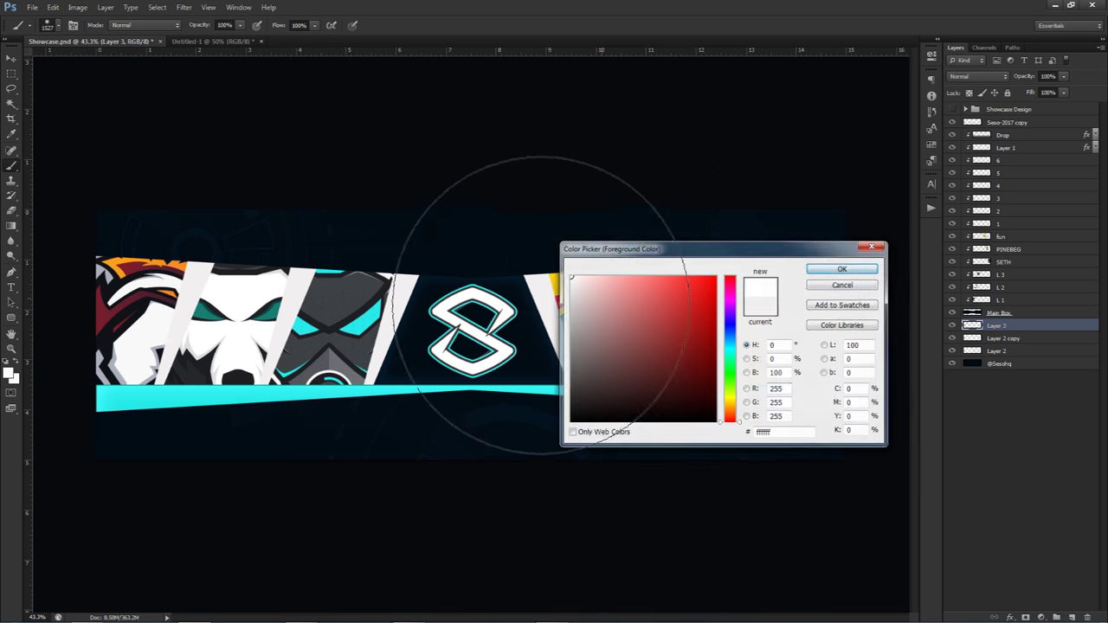
{"action": "key", "text": "Return"}
{"action": "left_click", "coordinate": [470, 322]}
Set Layer 3's blend mode to Overlay and its opacity to 69%
{"action": "left_click", "coordinate": [982, 77]}
{"action": "left_click", "coordinate": [959, 231]}
{"action": "left_click_drag", "start_coordinate": [1062, 76], "coordinate": [1051, 90]}
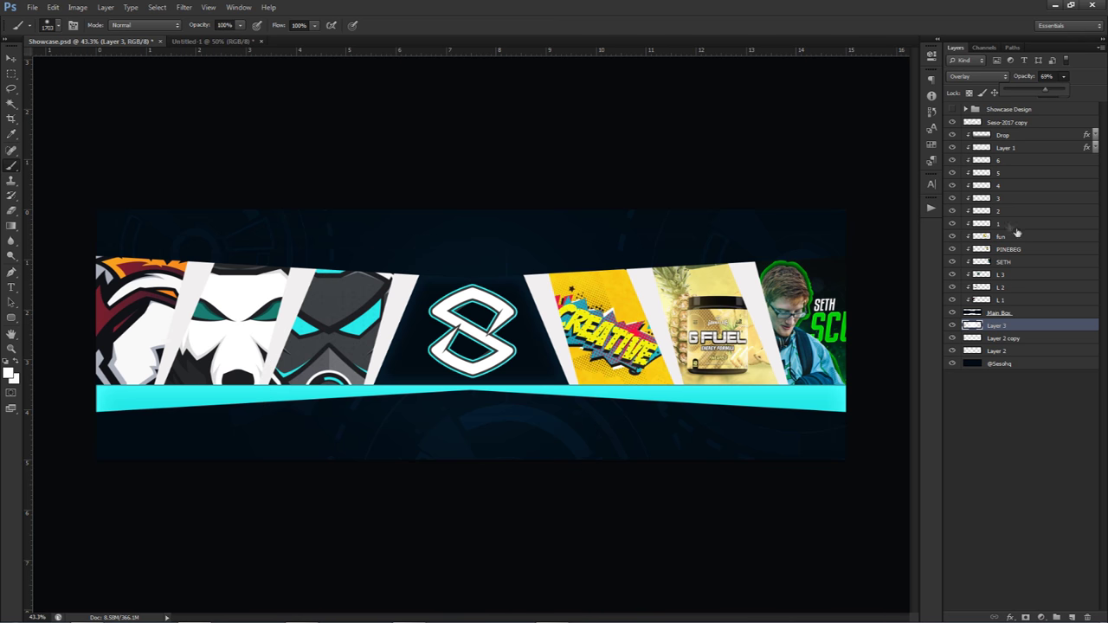
Add a clipped layer above Layer 1 and dab a soft white glow of about 876 px at the logo panel's base
{"action": "left_click", "coordinate": [1013, 148]}
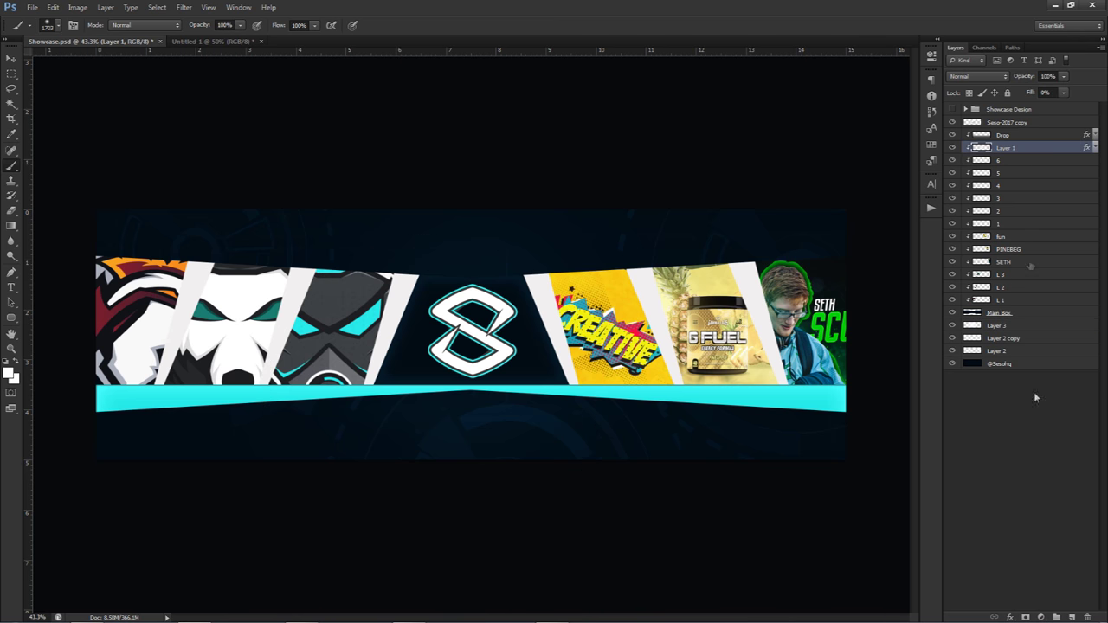
{"action": "left_click", "coordinate": [1072, 616]}
{"action": "left_click_drag", "start_coordinate": [613, 421], "coordinate": [509, 411]}
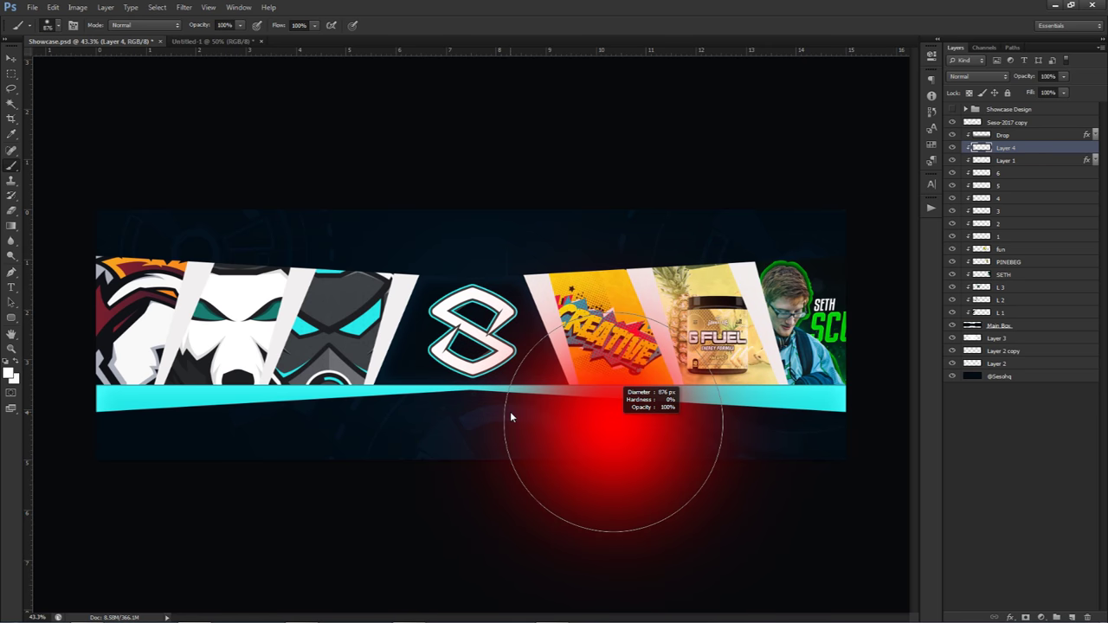
{"action": "left_click", "coordinate": [456, 445]}
{"action": "key", "text": "ctrl+z"}
{"action": "left_click", "coordinate": [473, 441]}
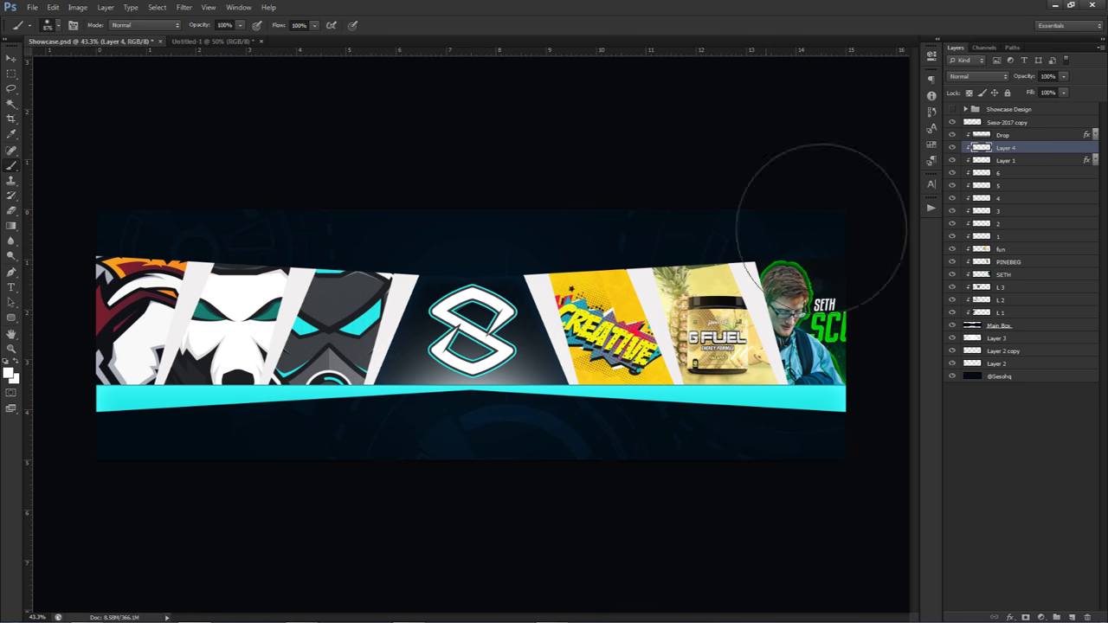
Set Layer 4's blend mode to Overlay and enlarge the soft brush to about 1037 px
{"action": "left_click", "coordinate": [976, 76]}
{"action": "left_click", "coordinate": [978, 195]}
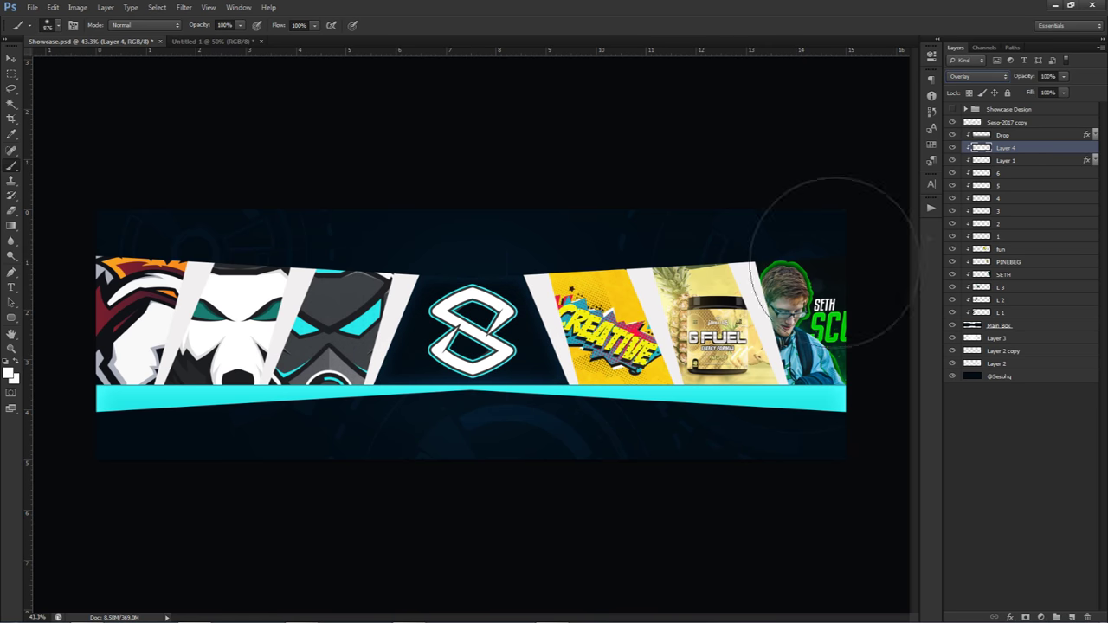
{"action": "left_click_drag", "start_coordinate": [467, 438], "coordinate": [485, 438]}
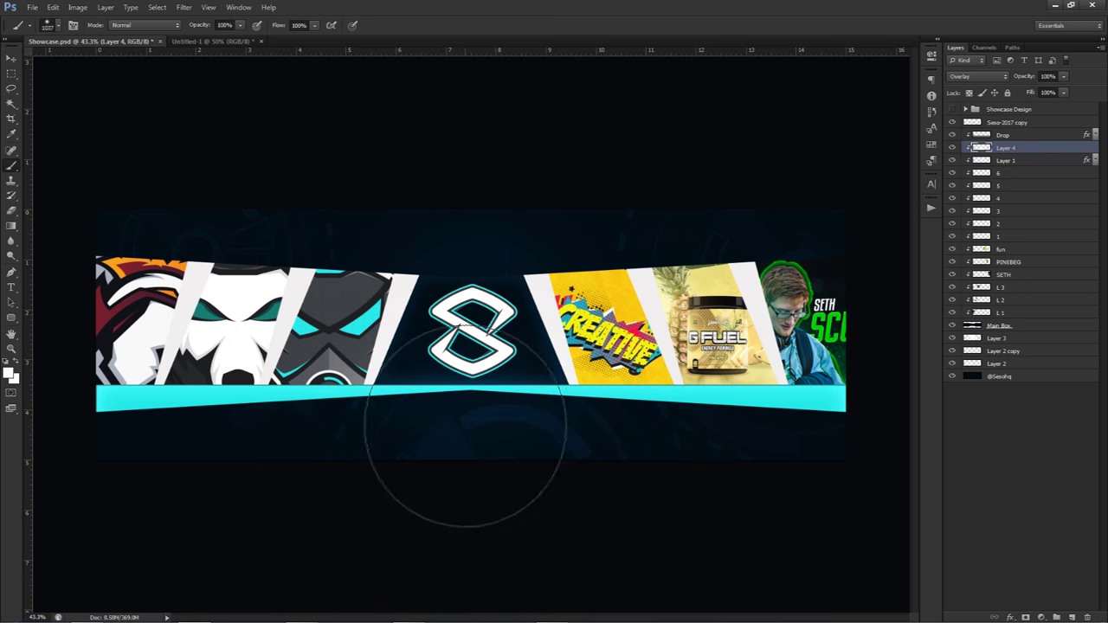
{"action": "key", "text": "v"}
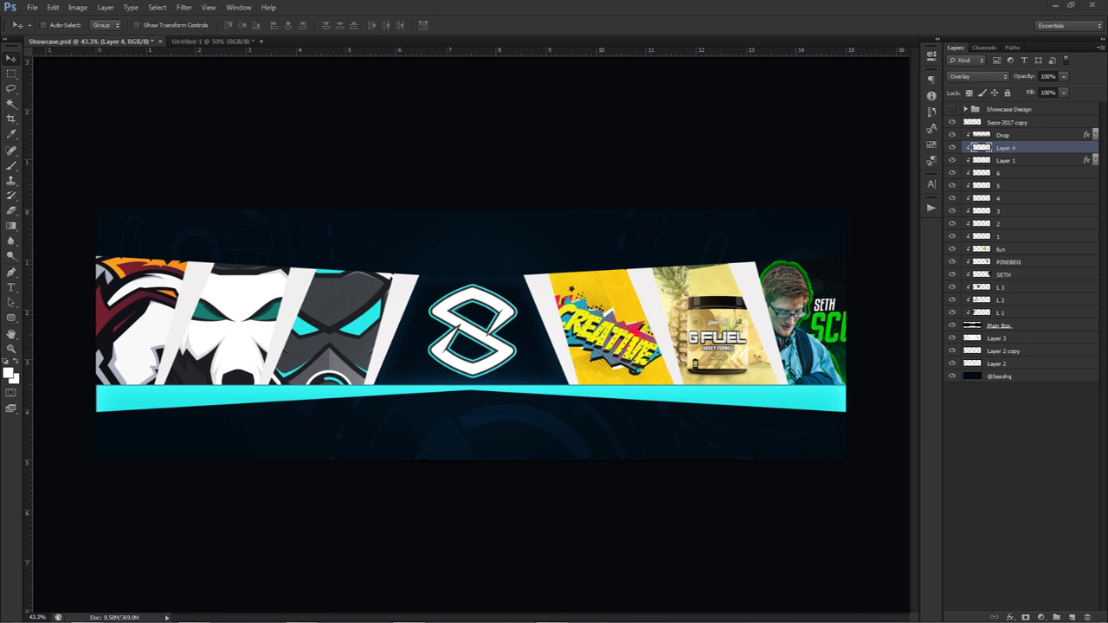
{"action": "left_click_drag", "start_coordinate": [536, 367], "coordinate": [510, 375]}
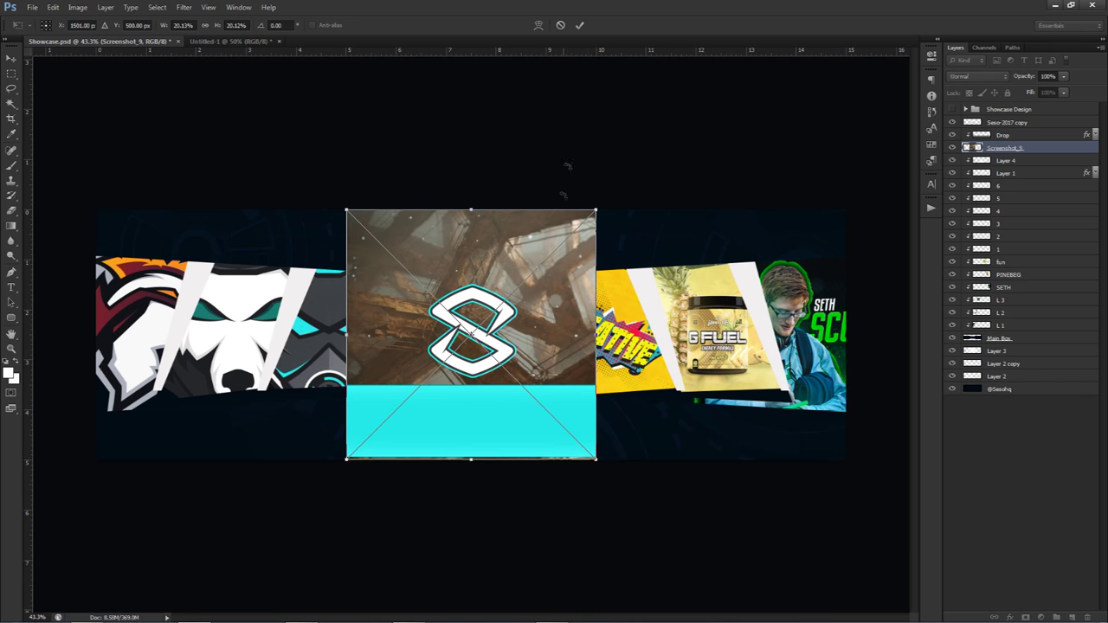
{"action": "left_click", "coordinate": [560, 25]}
{"action": "left_click_drag", "start_coordinate": [606, 173], "coordinate": [595, 95]}
{"action": "left_click", "coordinate": [579, 25]}
{"action": "left_click_drag", "start_coordinate": [1002, 117], "coordinate": [1000, 382]}
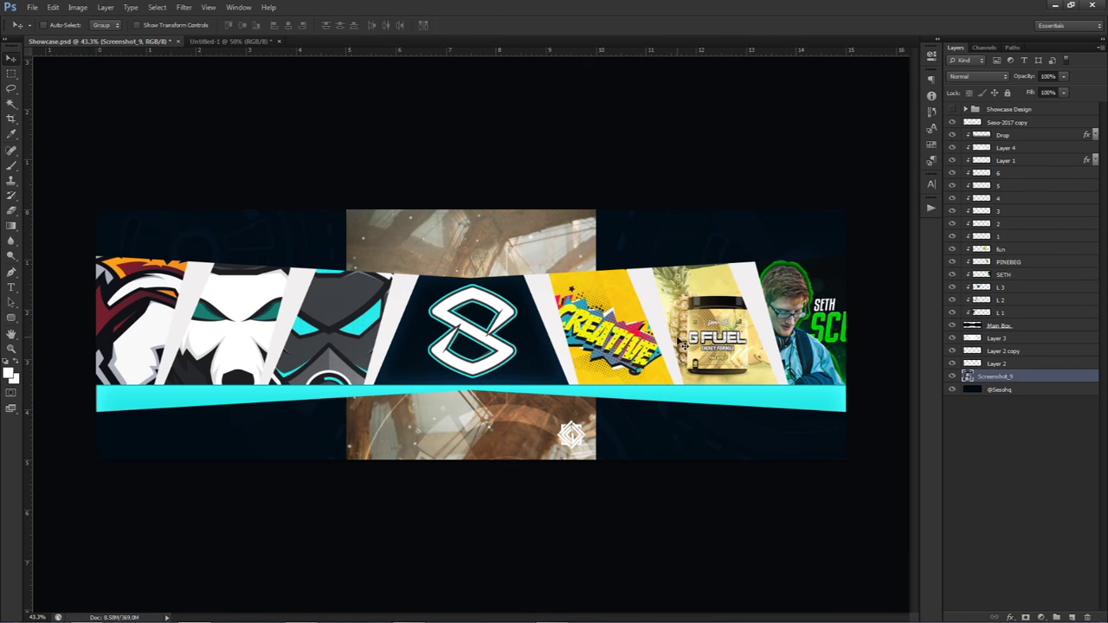
Scale the Screenshot_9 image up so it covers the full width of the banner
{"action": "key", "text": "ctrl+t"}
{"action": "left_click_drag", "start_coordinate": [596, 209], "coordinate": [938, 57]}
{"action": "key", "text": "Return"}
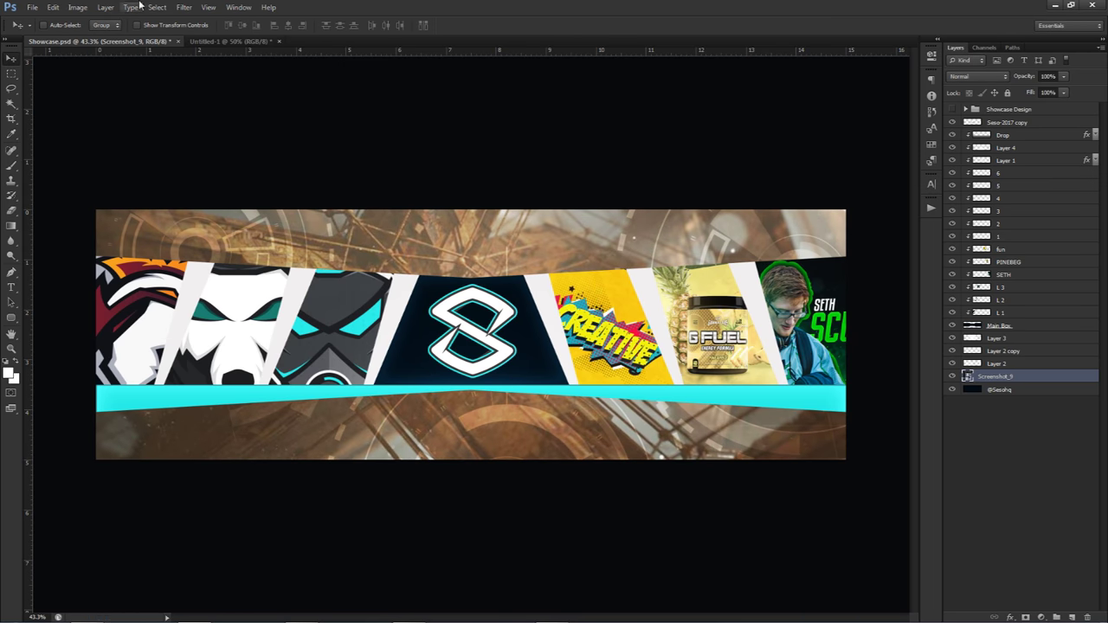
Apply a Gaussian Blur with a 2.0 pixel radius to the Screenshot_9 layer
{"action": "left_click", "coordinate": [184, 7]}
{"action": "mouse_move", "coordinate": [225, 124]}
{"action": "left_click", "coordinate": [361, 205]}
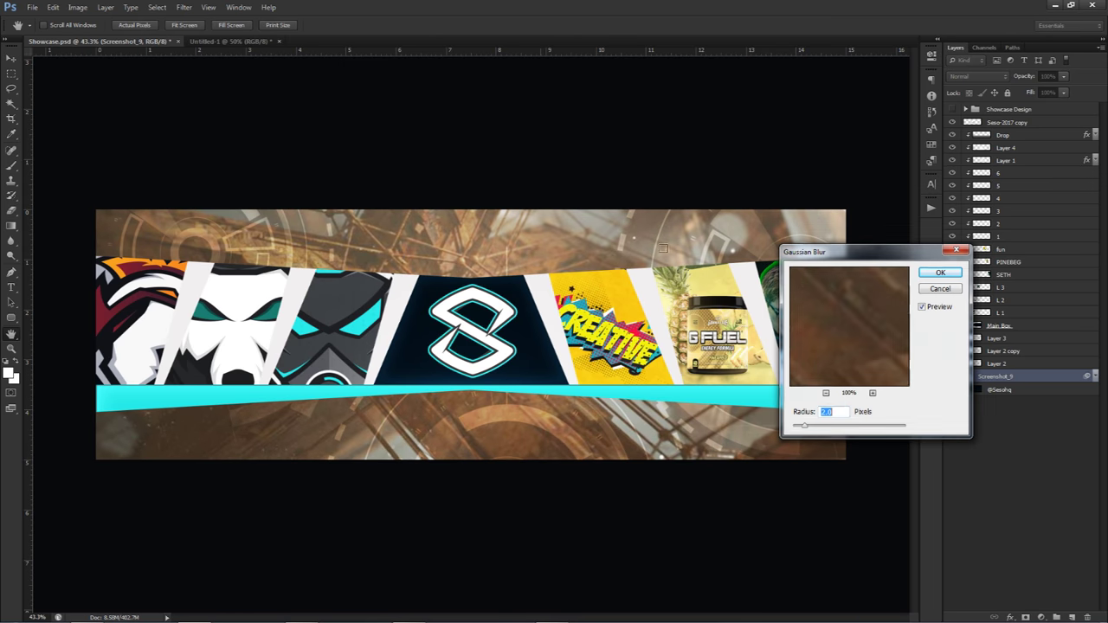
{"action": "left_click", "coordinate": [940, 274]}
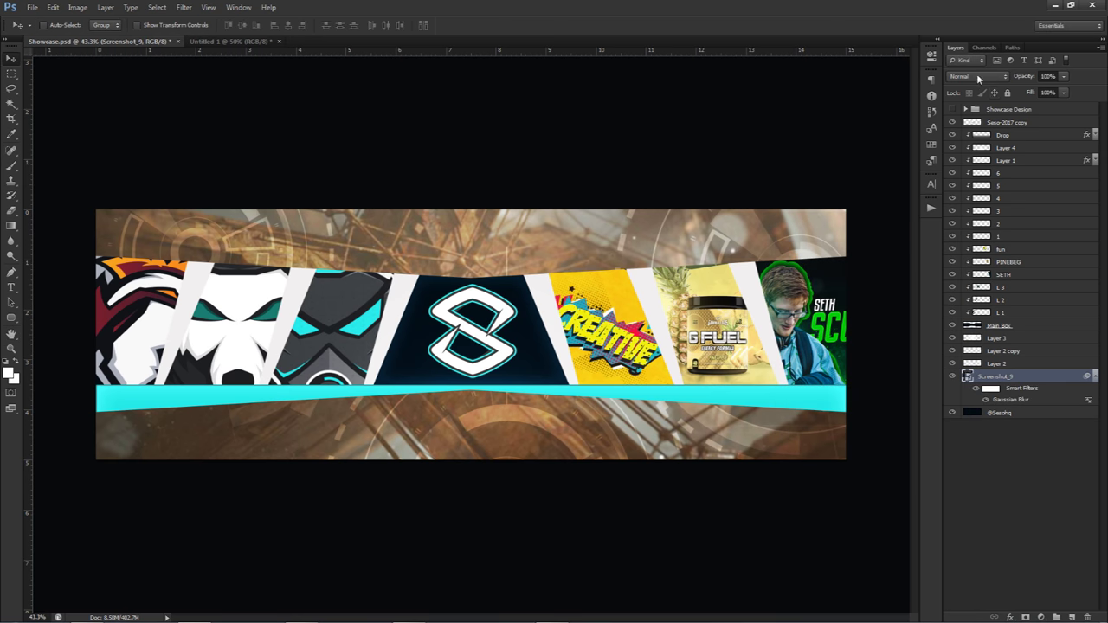
Try the Overlay blend mode at 31% opacity on the Screenshot_9 layer
{"action": "left_click", "coordinate": [982, 78]}
{"action": "left_click", "coordinate": [963, 228]}
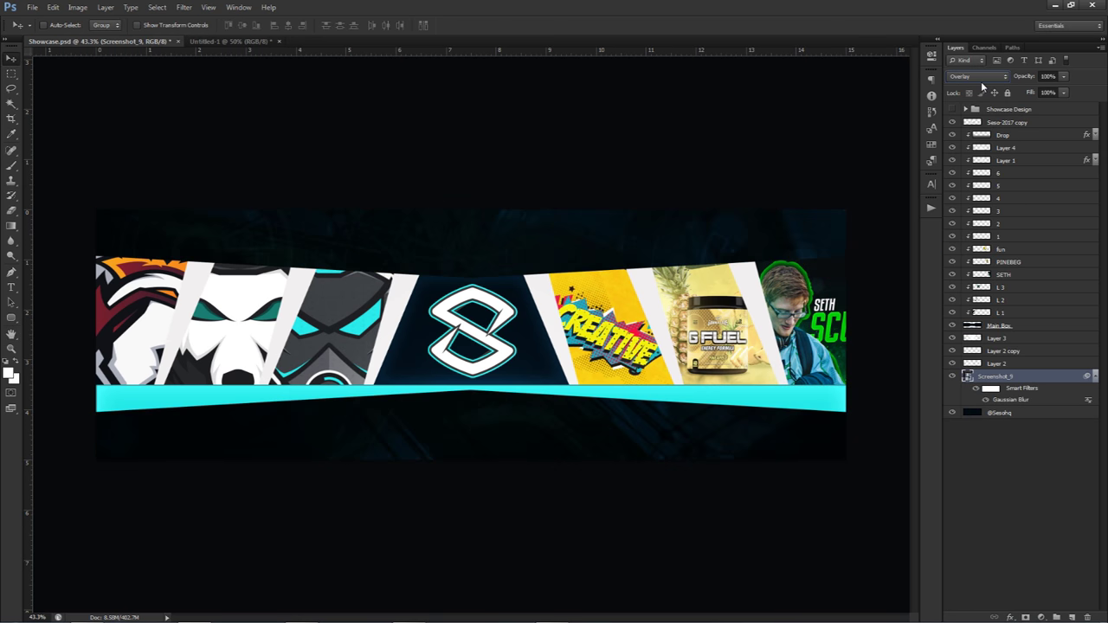
{"action": "left_click", "coordinate": [1049, 76]}
{"action": "left_click", "coordinate": [1063, 76]}
{"action": "left_click_drag", "start_coordinate": [1028, 90], "coordinate": [1024, 95]}
Set the Screenshot_9 layer to Soft Light at 45% opacity
{"action": "left_click", "coordinate": [978, 77]}
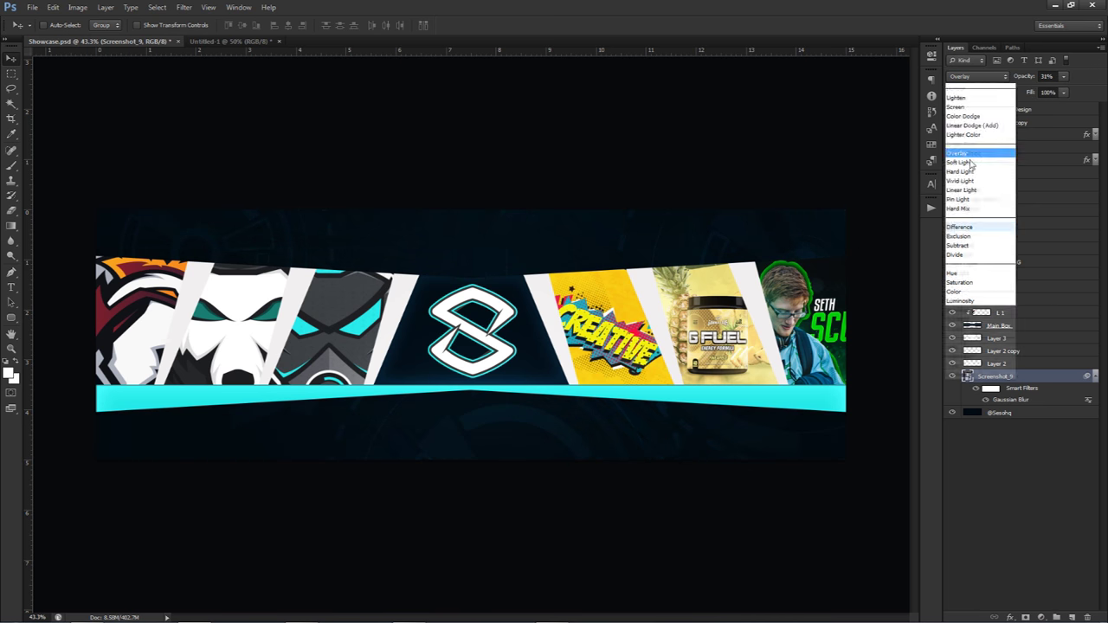
{"action": "left_click", "coordinate": [965, 239]}
{"action": "left_click", "coordinate": [1061, 92]}
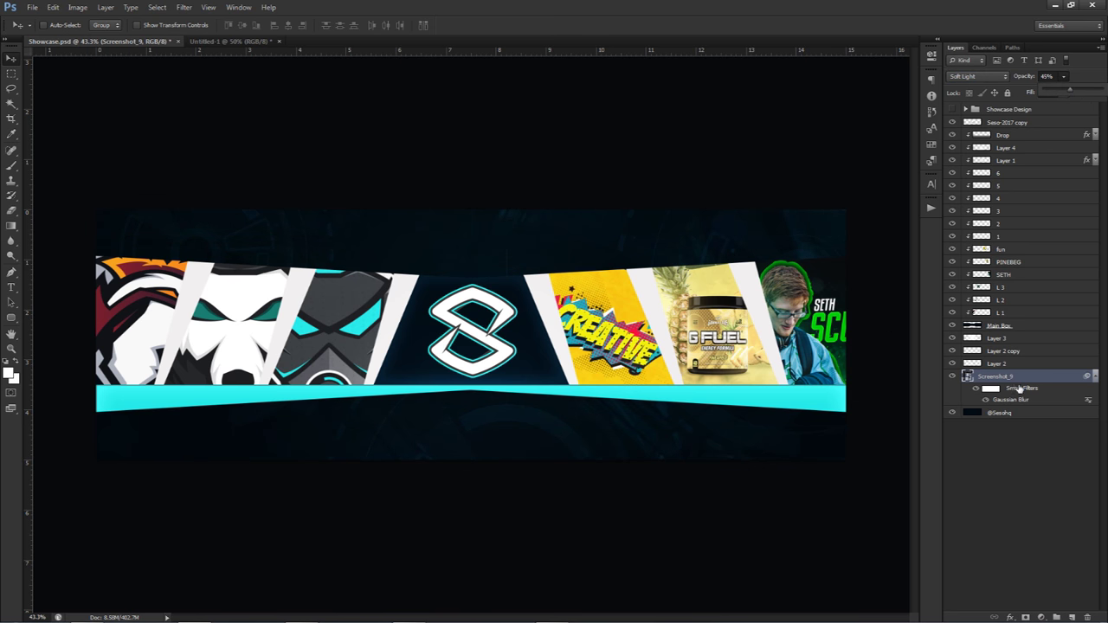
Duplicate the Screenshot_9 layer, clip the copy to Main Box, and reposition its texture within the banner shape
{"action": "key", "text": "ctrl+j"}
{"action": "left_click_drag", "start_coordinate": [1006, 378], "coordinate": [1001, 320]}
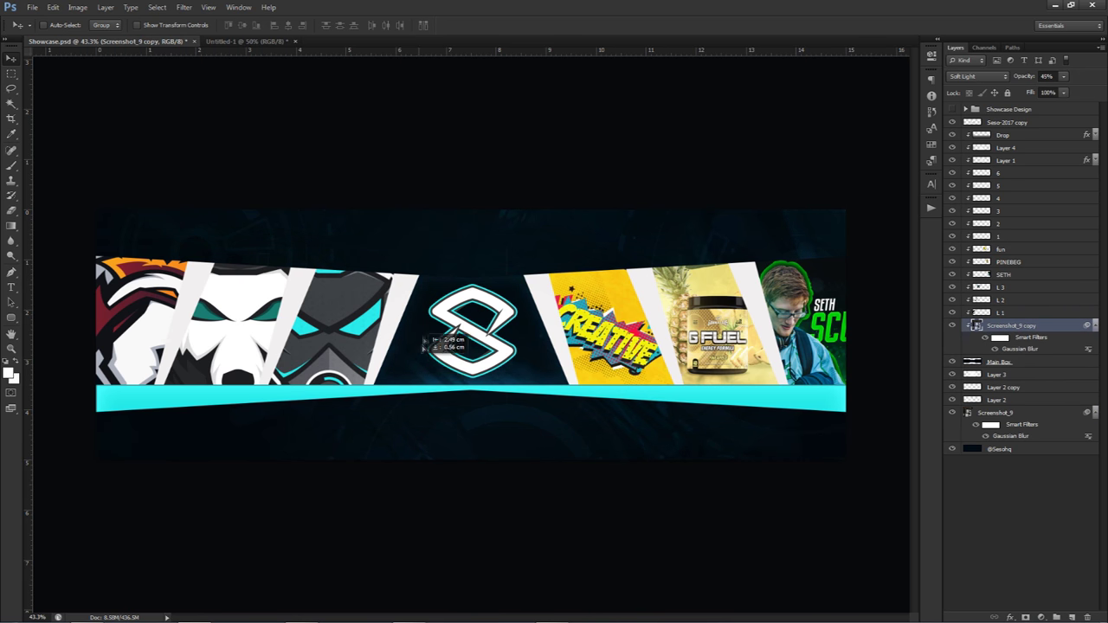
{"action": "left_click_drag", "start_coordinate": [597, 366], "coordinate": [656, 377]}
{"action": "left_click_drag", "start_coordinate": [623, 336], "coordinate": [620, 417]}
Add a new layer above Seso-2017 copy and set the brush color to the band's cyan, 39f5f5
{"action": "left_click", "coordinate": [987, 122]}
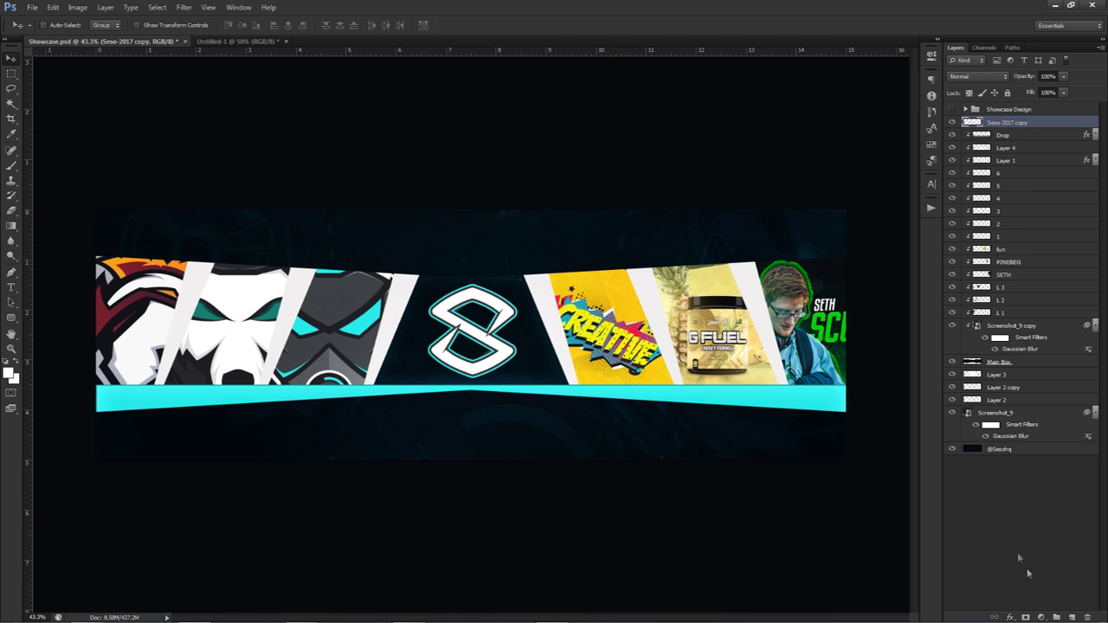
{"action": "left_click", "coordinate": [1078, 615]}
{"action": "key", "text": "b"}
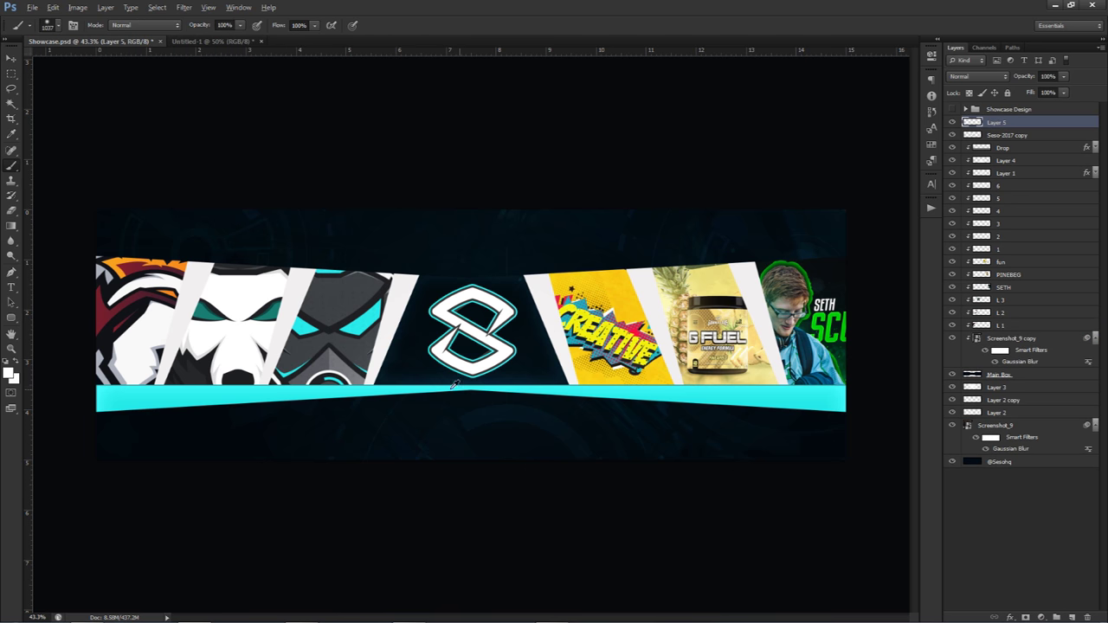
{"action": "left_click", "coordinate": [403, 387], "text": "alt"}
{"action": "left_click_drag", "start_coordinate": [389, 379], "coordinate": [430, 381]}
{"action": "left_click", "coordinate": [9, 373]}
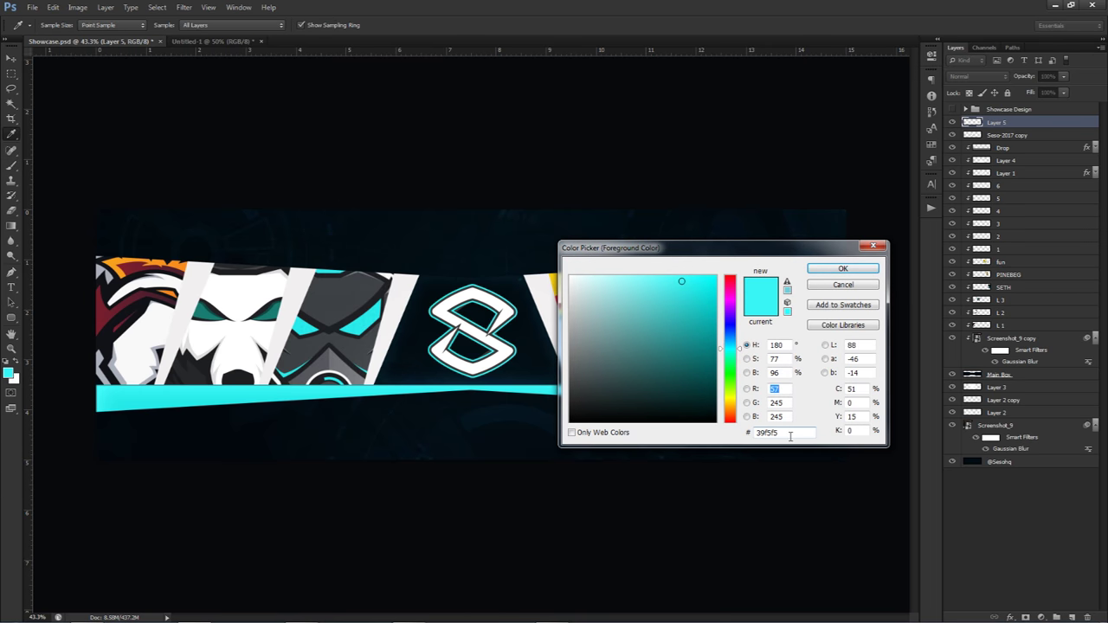
{"action": "left_click", "coordinate": [844, 270]}
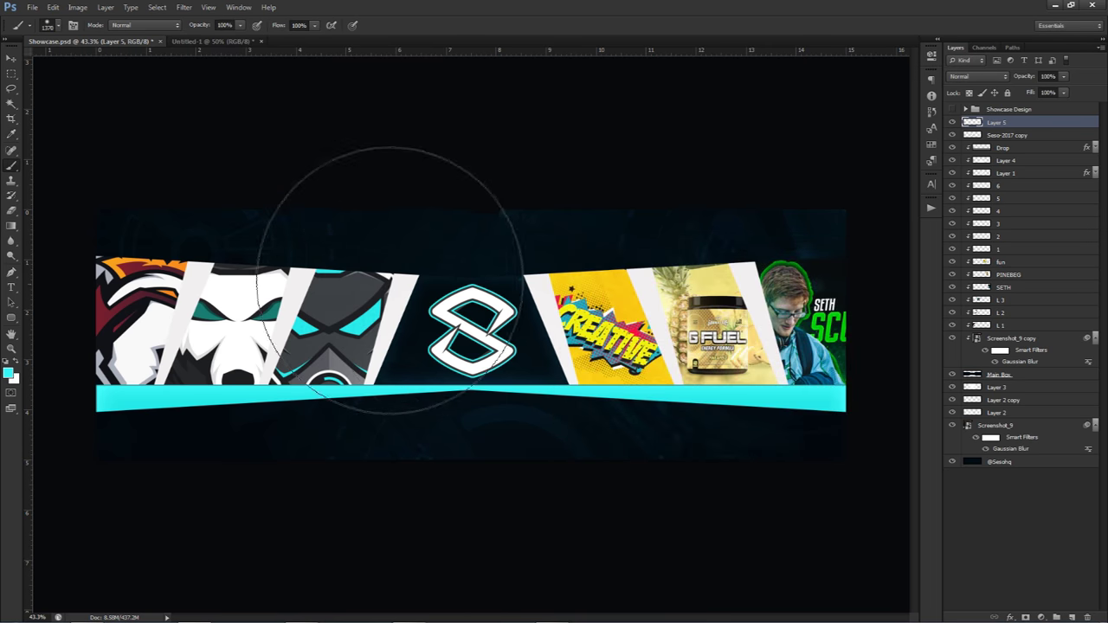
Try painting large soft cyan glows above the third artwork and below the CREATIVE artwork
{"action": "left_click", "coordinate": [381, 251]}
{"action": "left_click", "coordinate": [596, 473]}
{"action": "key", "text": "ctrl+z"}
{"action": "left_click_drag", "start_coordinate": [468, 361], "coordinate": [440, 352]}
{"action": "left_click", "coordinate": [590, 469]}
{"action": "key", "text": "ctrl+z"}
{"action": "left_click_drag", "start_coordinate": [600, 502], "coordinate": [586, 472]}
{"action": "left_click", "coordinate": [597, 479]}
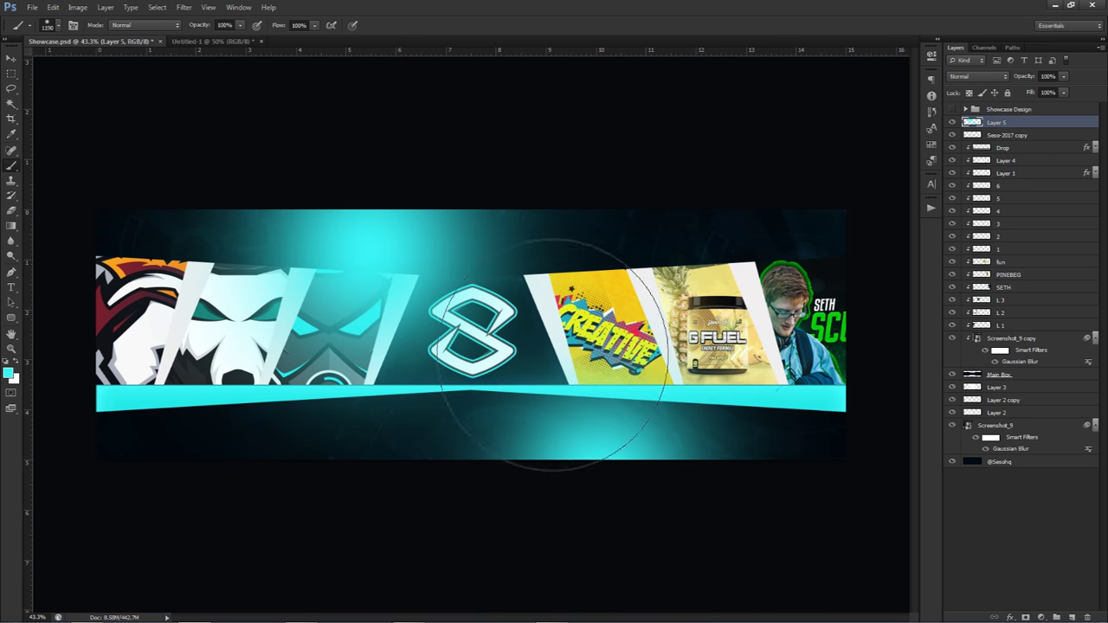
Try Linear Dodge (Add) and Color Dodge blending on the cyan glow layer, and delete that layer
{"action": "left_click", "coordinate": [976, 76]}
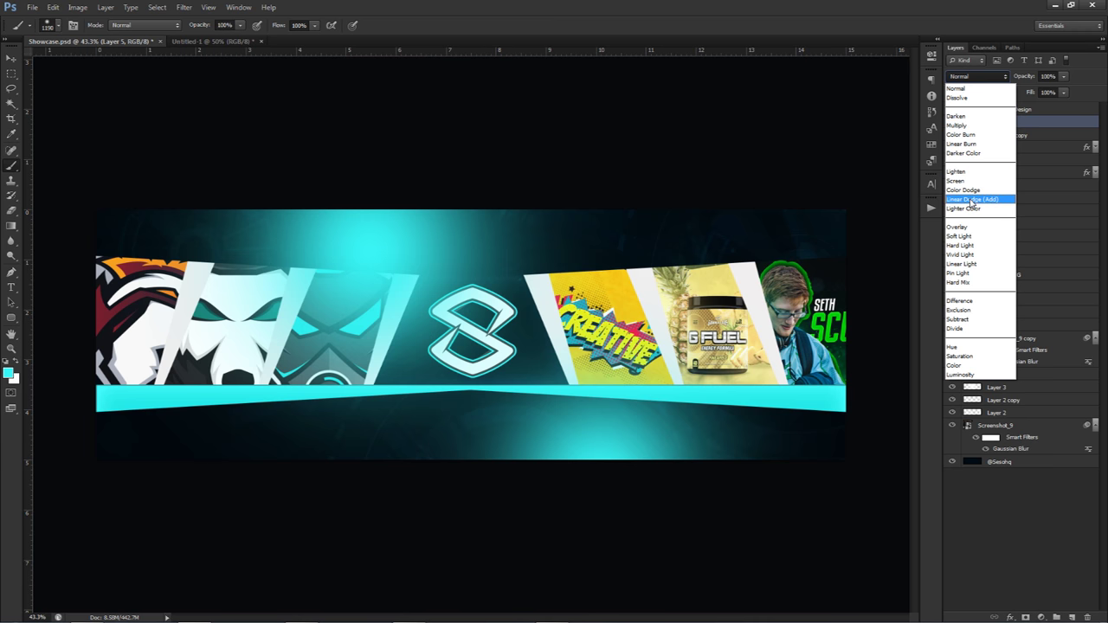
{"action": "left_click", "coordinate": [969, 199]}
{"action": "left_click", "coordinate": [976, 76]}
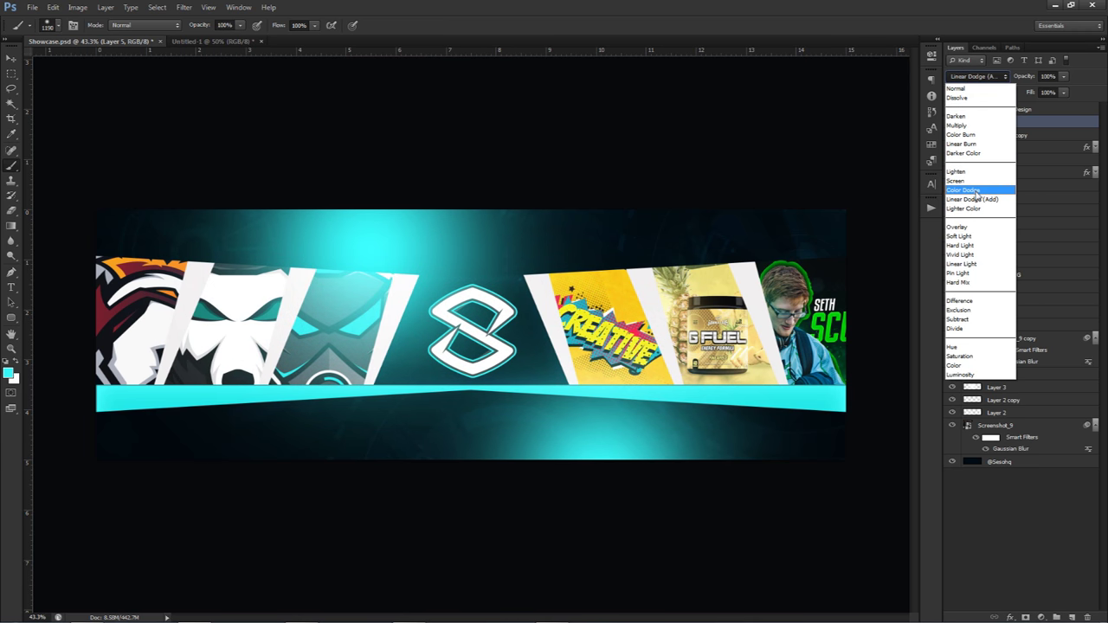
{"action": "left_click", "coordinate": [975, 196]}
{"action": "scroll", "coordinate": [967, 77], "scroll_direction": "down", "scroll_amount": 1}
{"action": "scroll", "coordinate": [968, 77], "scroll_direction": "up", "scroll_amount": 1}
{"action": "left_click", "coordinate": [952, 122]}
{"action": "left_click", "coordinate": [952, 122]}
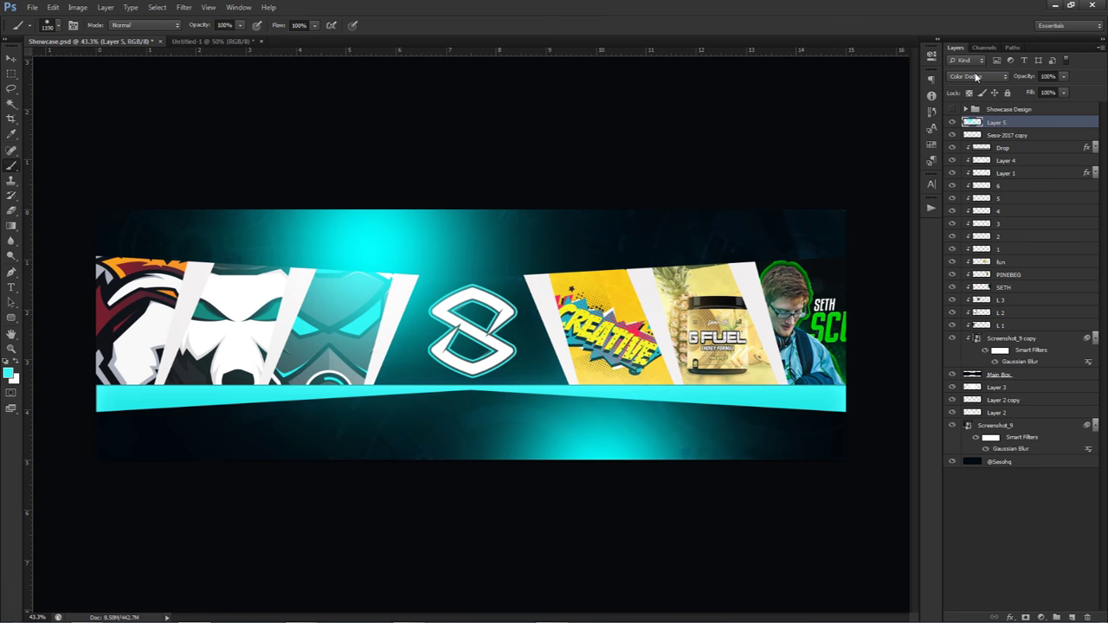
{"action": "left_click", "coordinate": [976, 78]}
{"action": "left_click", "coordinate": [977, 78]}
{"action": "key", "text": "Delete"}
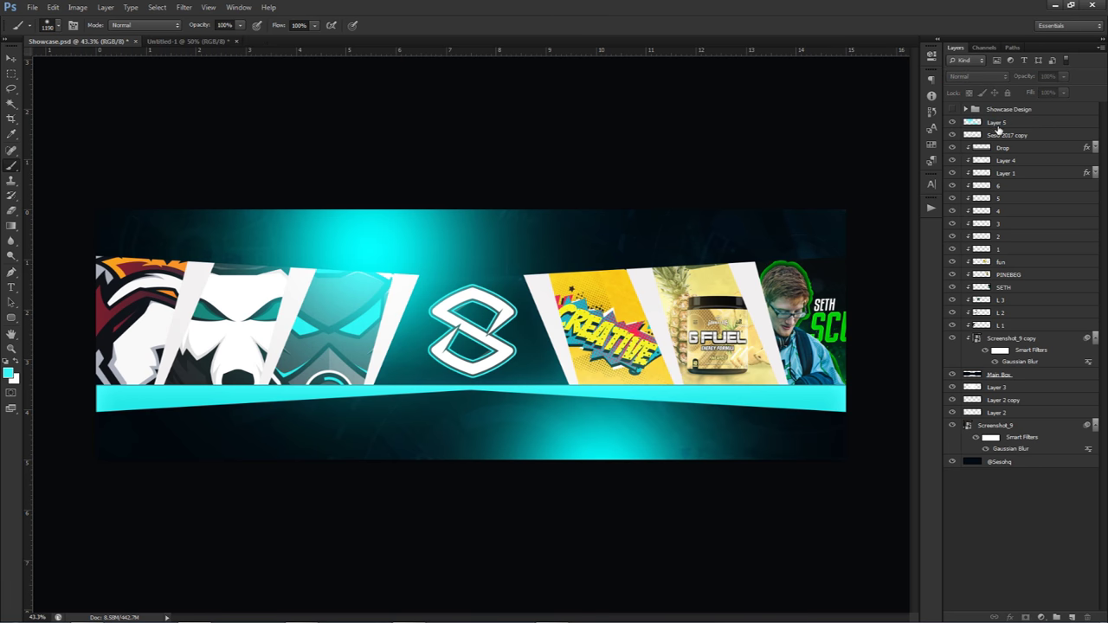
On a new top layer, paint dark blue glows above and below the logo panel with a soft brush about 1171 px wide
{"action": "left_click", "coordinate": [1070, 616]}
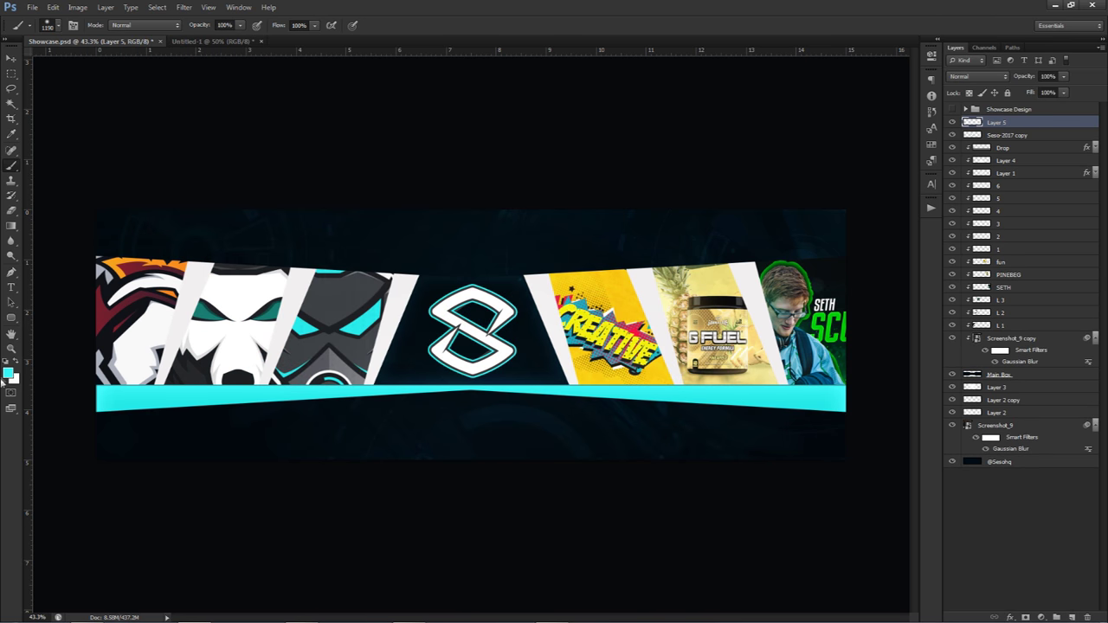
{"action": "left_click", "coordinate": [9, 373]}
{"action": "left_click", "coordinate": [517, 309]}
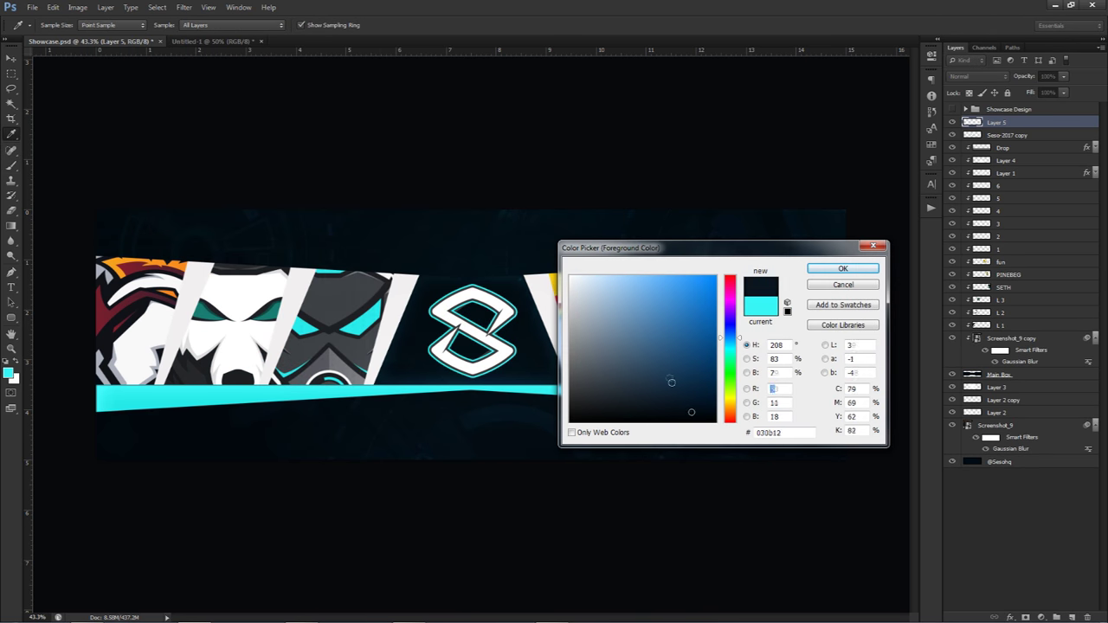
{"action": "left_click", "coordinate": [842, 268]}
{"action": "key", "text": "b"}
{"action": "key", "text": "ctrl+z"}
{"action": "left_click_drag", "start_coordinate": [448, 306], "coordinate": [440, 307]}
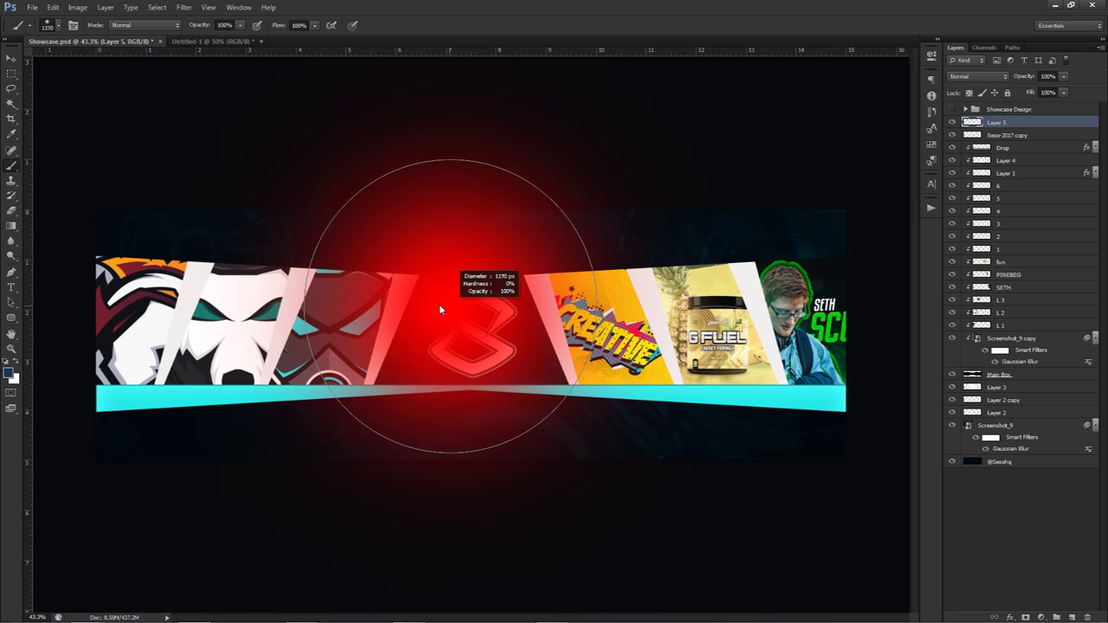
{"action": "left_click", "coordinate": [409, 253]}
{"action": "left_click", "coordinate": [576, 459]}
Set the dark blue glow layer to Linear Dodge (Add) and shift its hue to -15
{"action": "left_click", "coordinate": [983, 76]}
{"action": "left_click", "coordinate": [969, 199]}
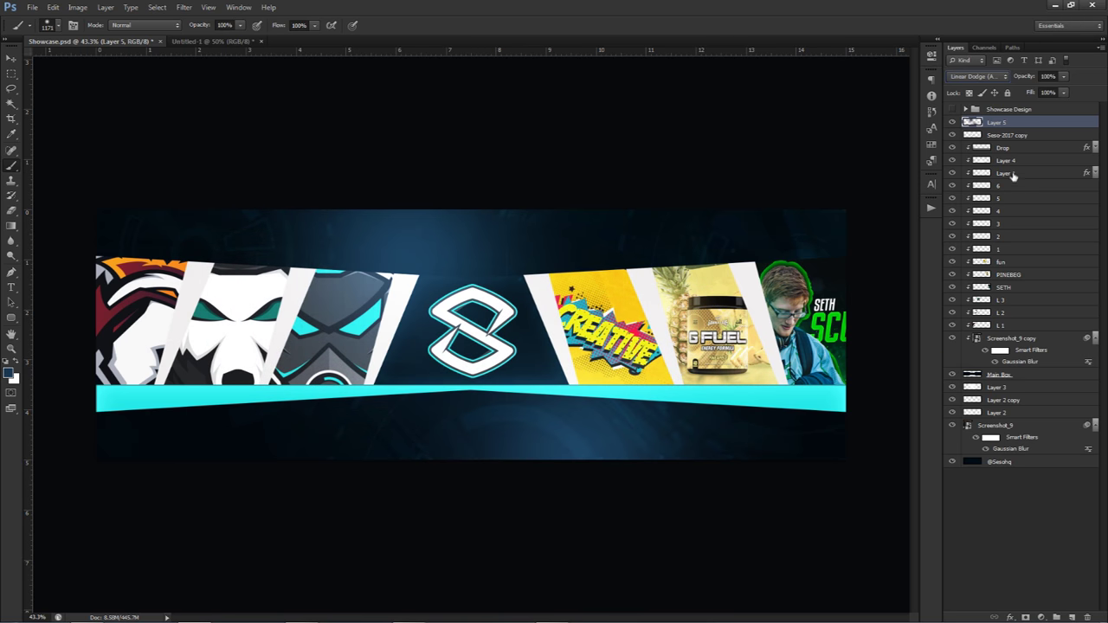
{"action": "key", "text": "ctrl+u"}
{"action": "left_click_drag", "start_coordinate": [876, 442], "coordinate": [889, 446]}
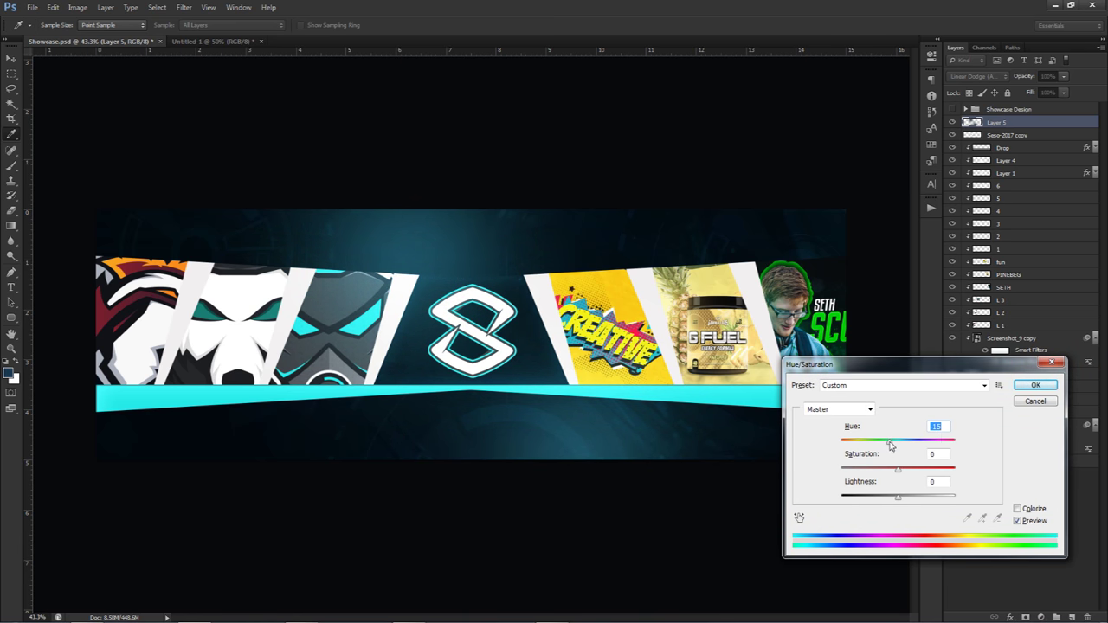
{"action": "left_click", "coordinate": [1035, 384]}
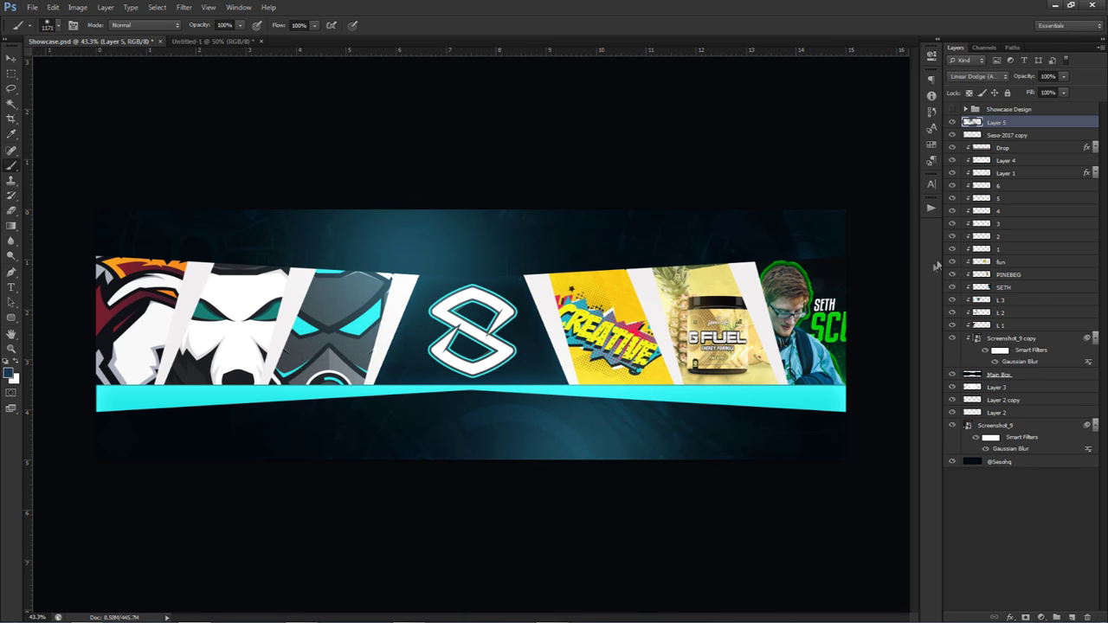
Add a Brightness/Contrast adjustment layer above the glow, with brightness -41 and increased contrast
{"action": "left_click", "coordinate": [1040, 613]}
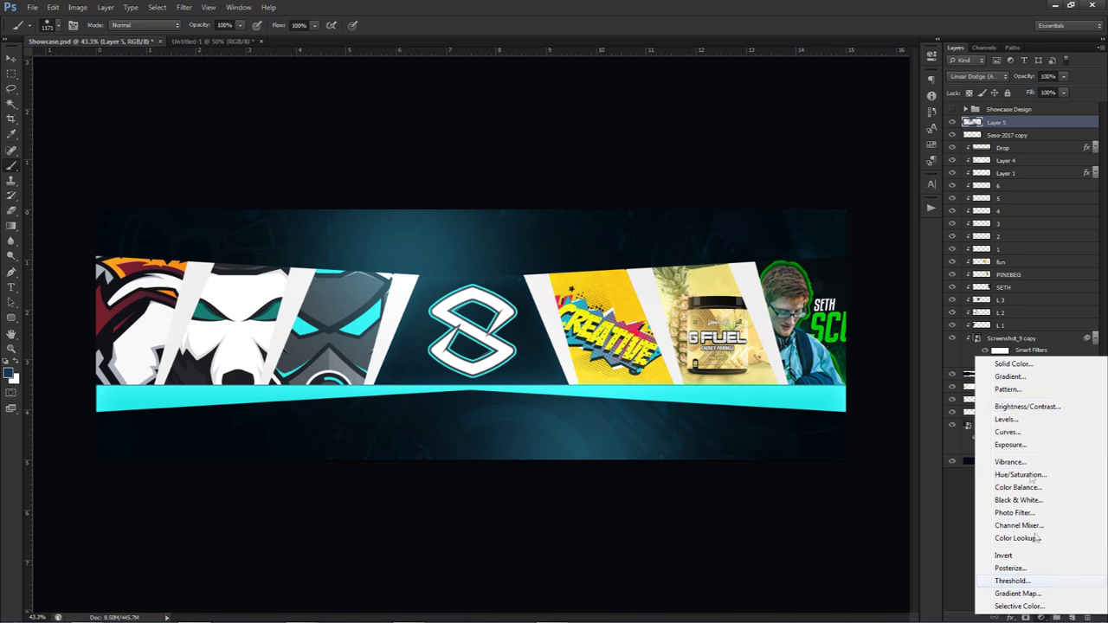
{"action": "left_click", "coordinate": [1009, 407]}
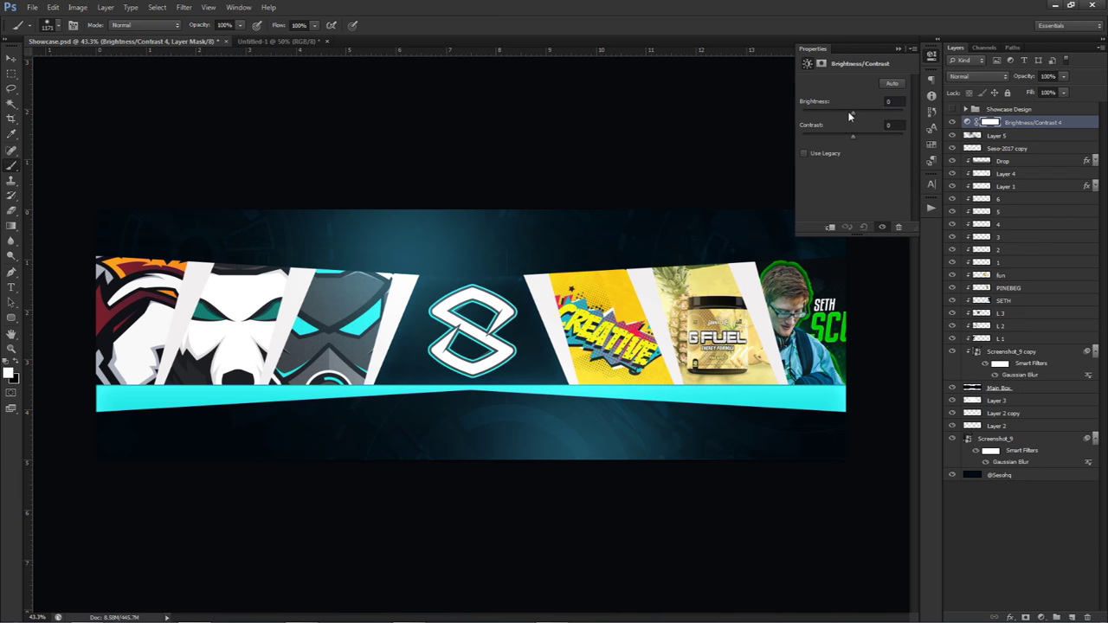
{"action": "left_click_drag", "start_coordinate": [851, 115], "coordinate": [839, 114]}
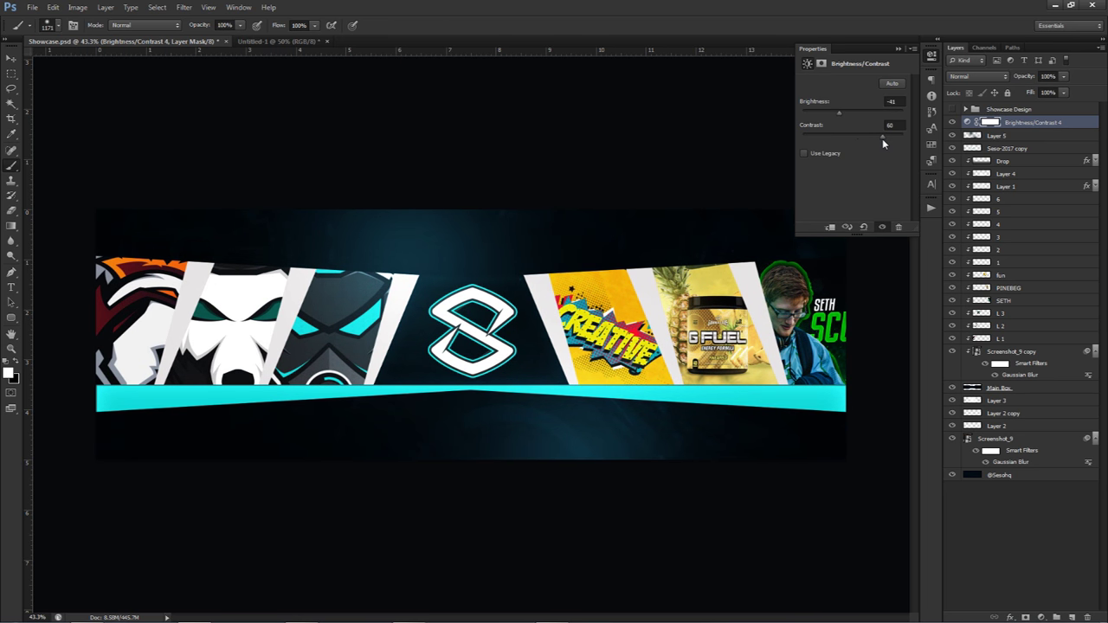
{"action": "left_click_drag", "start_coordinate": [884, 142], "coordinate": [889, 141]}
{"action": "left_click", "coordinate": [930, 55]}
Add a new clipped layer between the Drop layer and Layer 4
{"action": "key", "text": "v"}
{"action": "left_click", "coordinate": [1009, 162]}
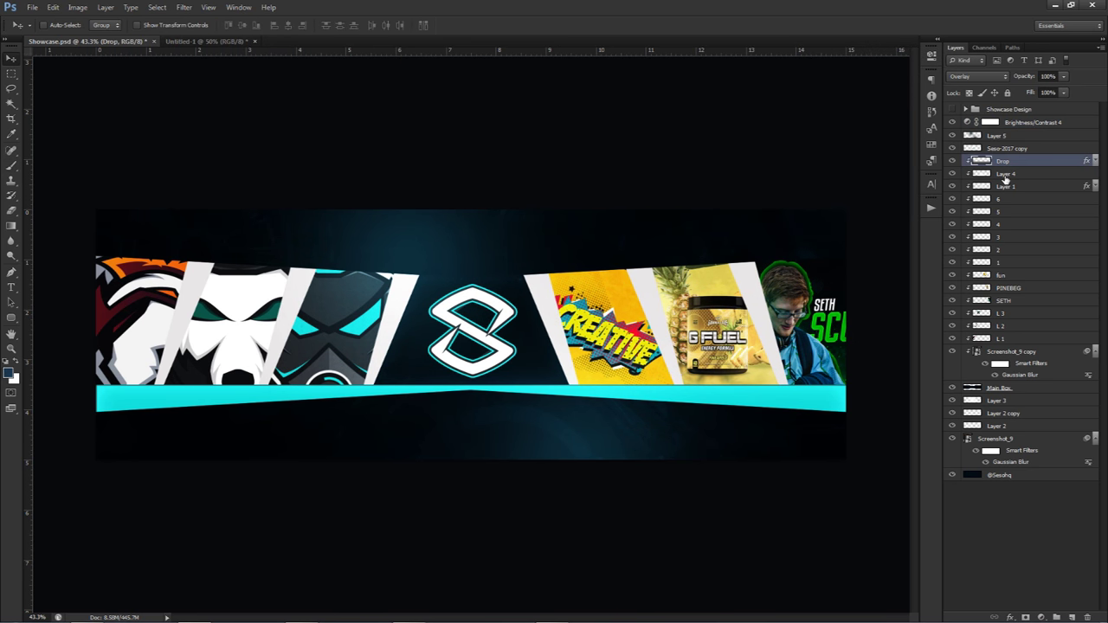
{"action": "left_click", "coordinate": [1006, 174]}
{"action": "left_click", "coordinate": [1073, 617]}
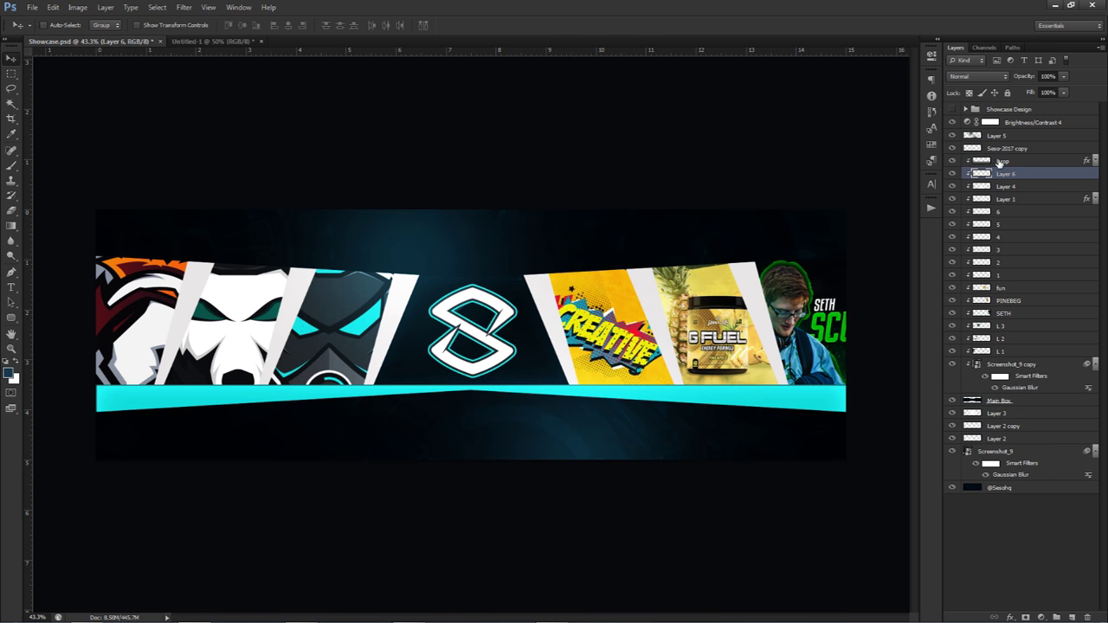
Trace a Pen path around the leftmost artwork, following the first white divider and the cyan band, and convert it to a selection
{"action": "key", "text": "p"}
{"action": "scroll", "coordinate": [215, 318], "scroll_direction": "up", "scroll_amount": 3}
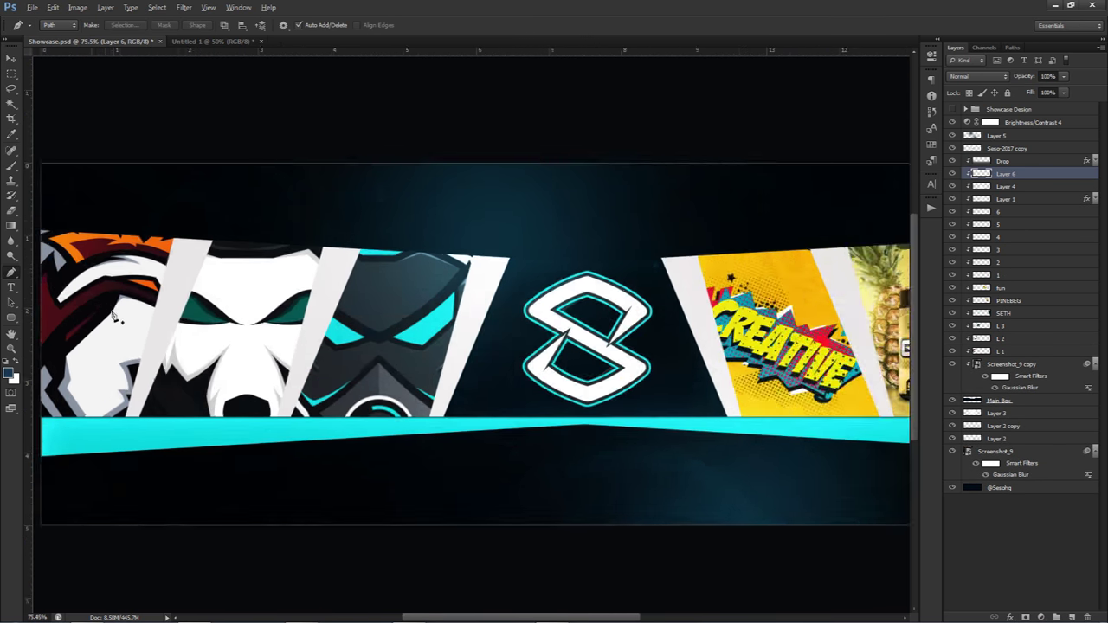
{"action": "scroll", "coordinate": [346, 329], "scroll_direction": "left", "scroll_amount": 3}
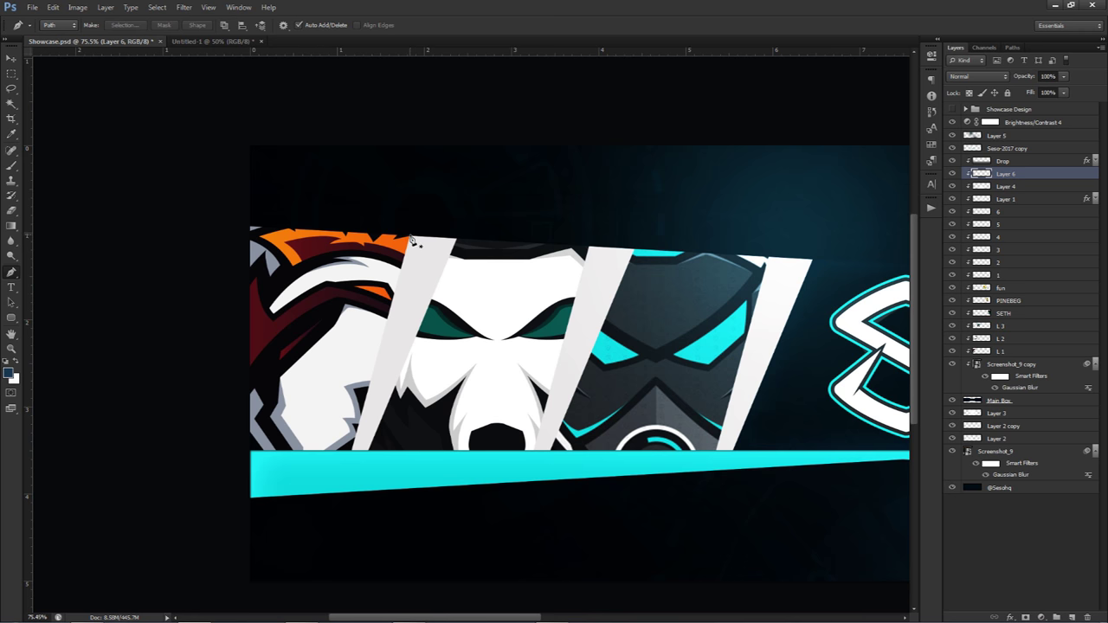
{"action": "left_click", "coordinate": [409, 236]}
{"action": "left_click", "coordinate": [353, 451]}
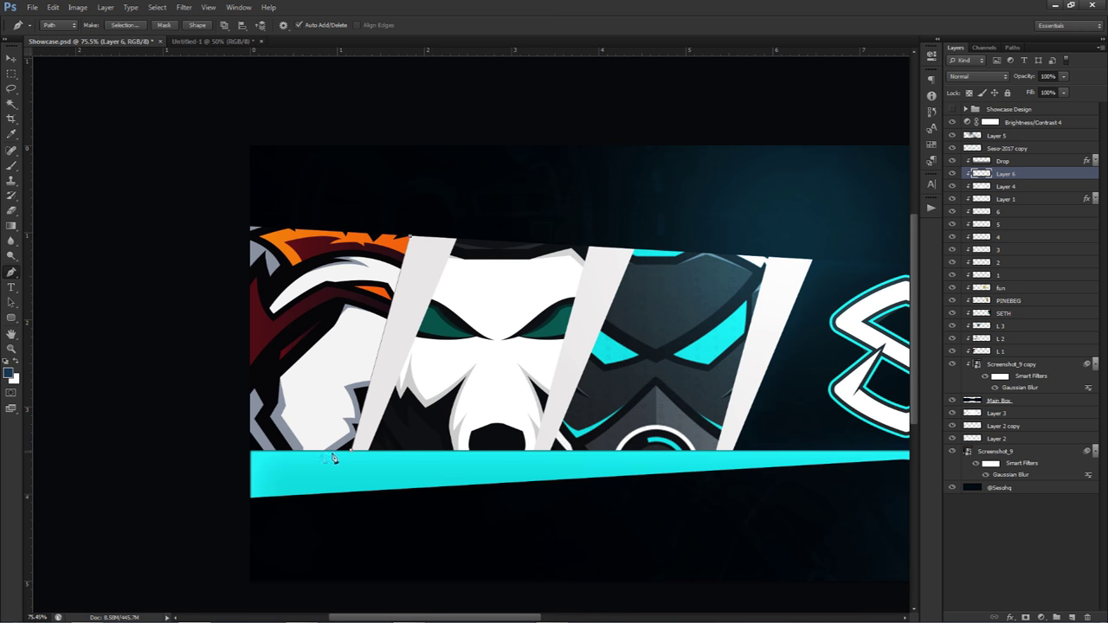
{"action": "left_click", "coordinate": [241, 451]}
{"action": "left_click", "coordinate": [154, 136]}
{"action": "left_click", "coordinate": [289, 144]}
{"action": "left_click", "coordinate": [410, 235]}
{"action": "right_click", "coordinate": [439, 266]}
{"action": "left_click", "coordinate": [486, 321]}
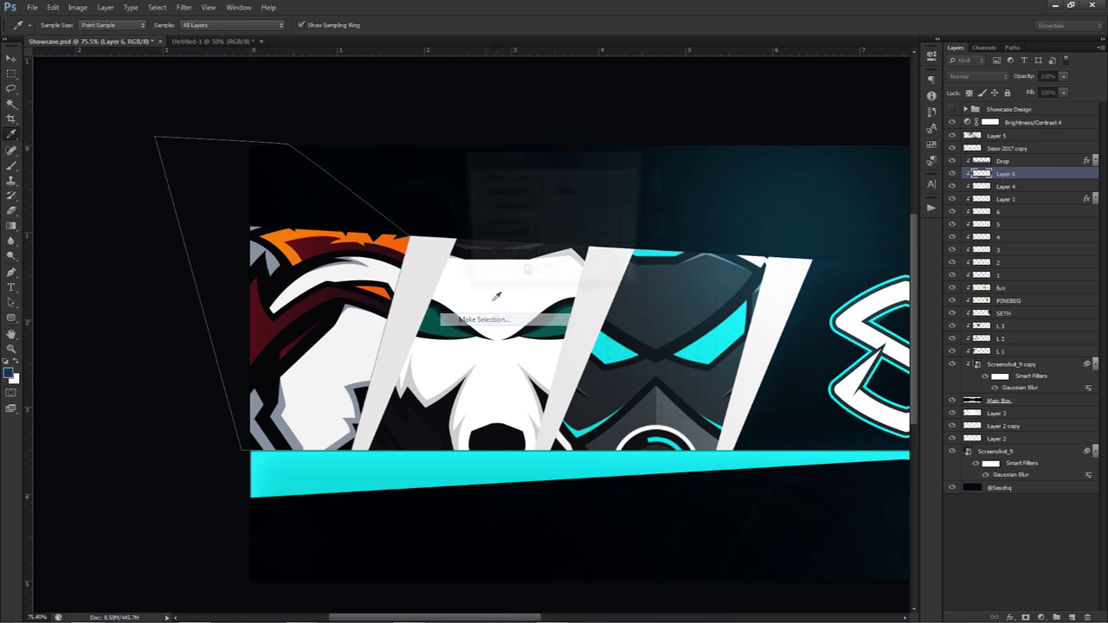
{"action": "left_click", "coordinate": [607, 181]}
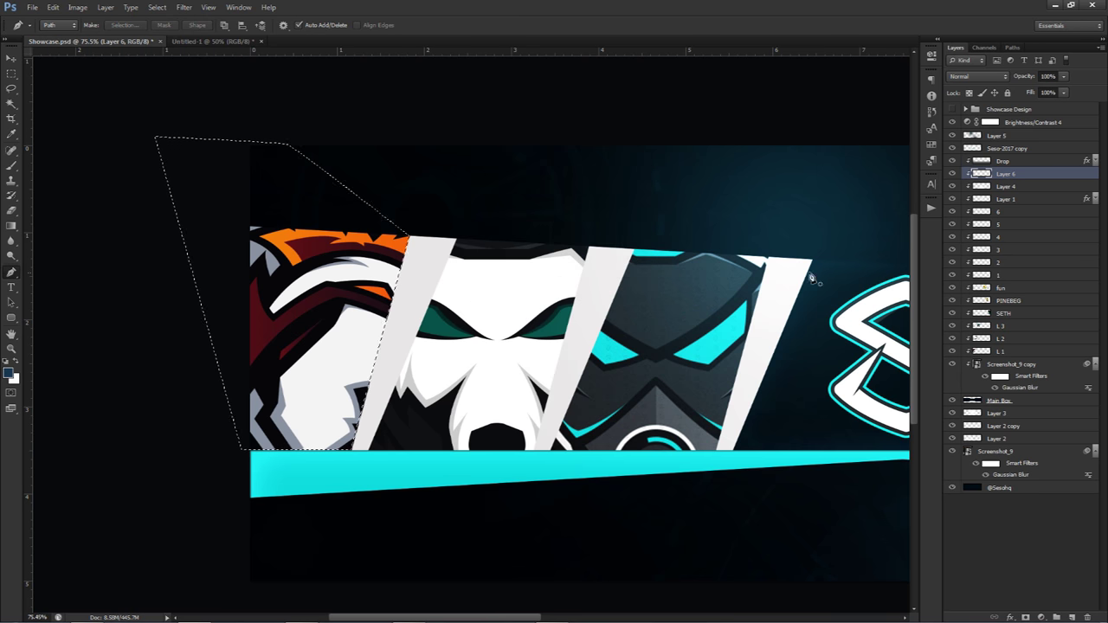
Paint a soft 0d0f11 shadow inside the selection along the first white divider, and deselect
{"action": "key", "text": "b"}
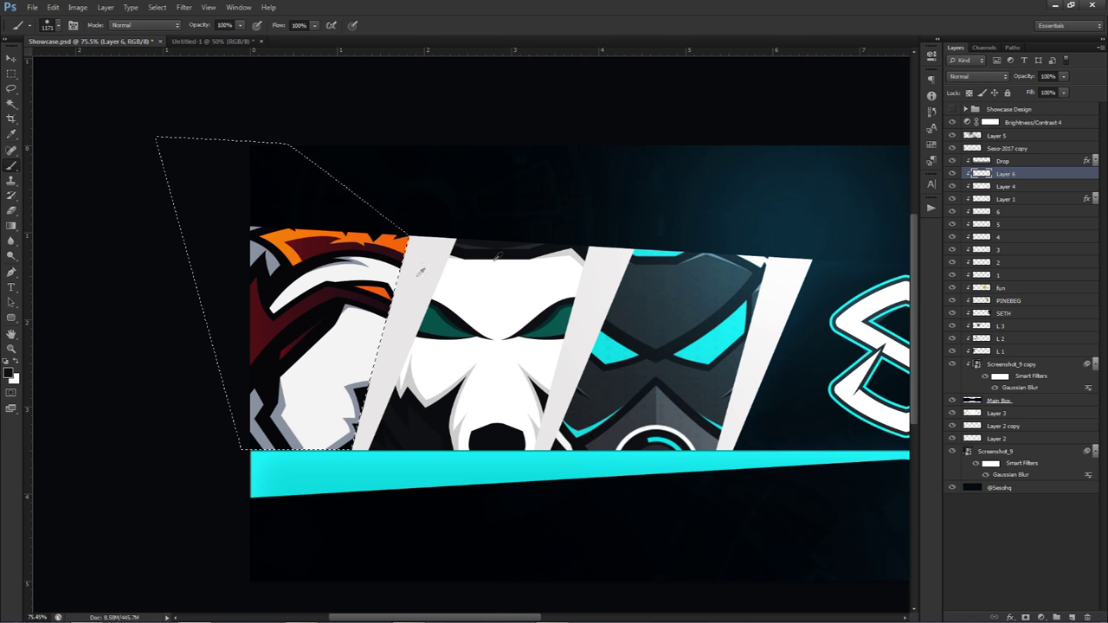
{"action": "left_click", "coordinate": [8, 373]}
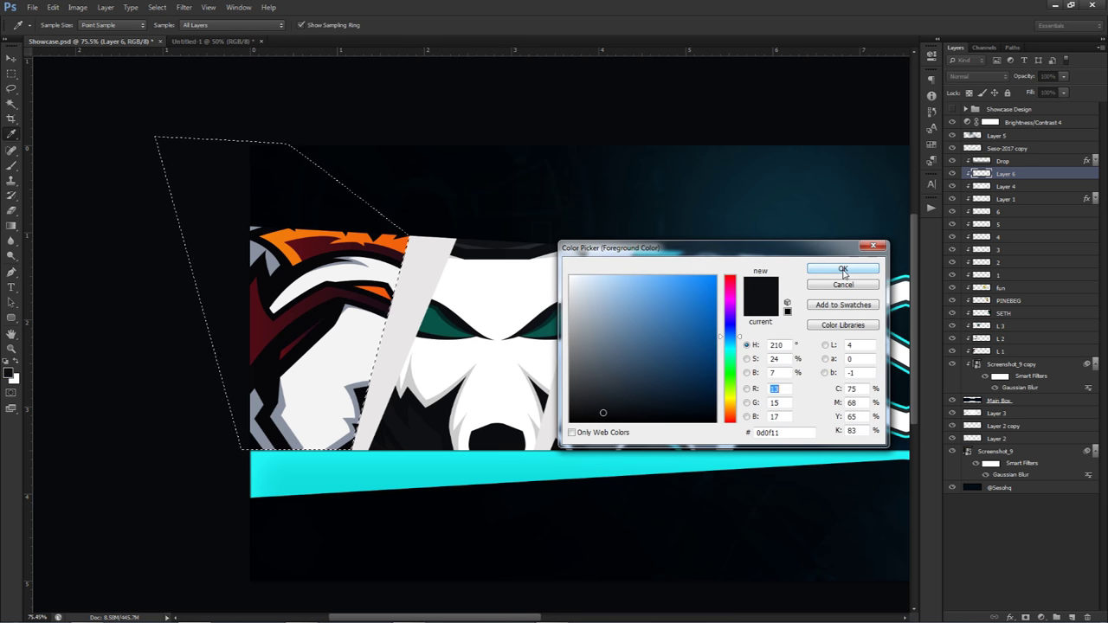
{"action": "left_click", "coordinate": [843, 270]}
{"action": "left_click_drag", "start_coordinate": [520, 432], "coordinate": [403, 411]}
{"action": "mouse_move", "coordinate": [422, 370]}
{"action": "left_mouse_down"}
{"action": "mouse_move", "coordinate": [404, 459]}
{"action": "mouse_move", "coordinate": [323, 495]}
{"action": "mouse_move", "coordinate": [272, 500]}
{"action": "mouse_move", "coordinate": [387, 492]}
{"action": "left_mouse_up"}
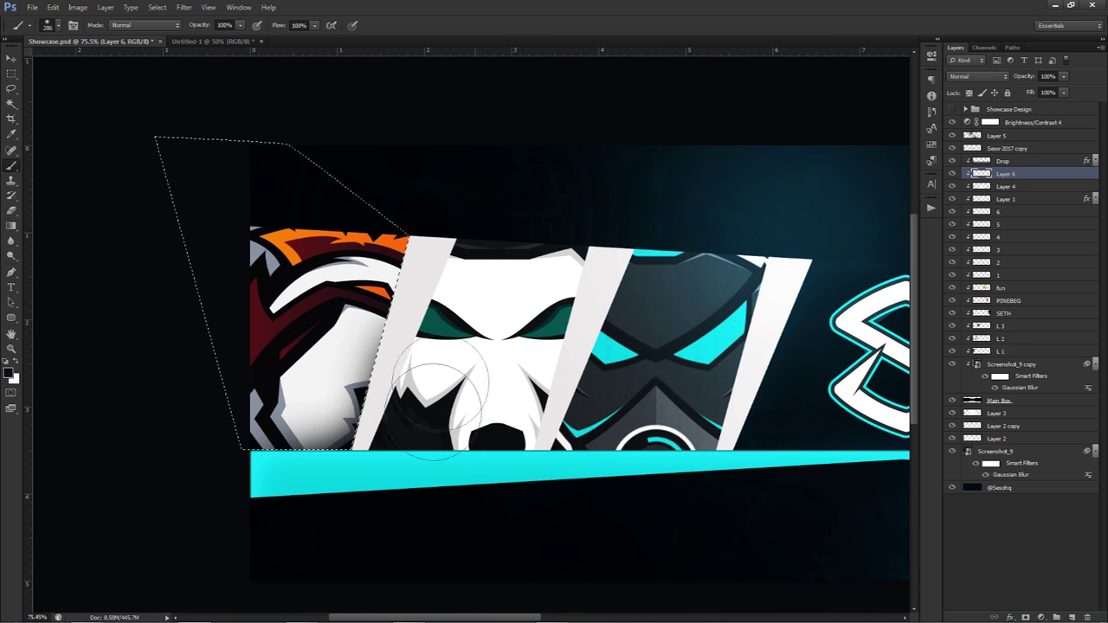
{"action": "key", "text": "ctrl+d"}
{"action": "mouse_move", "coordinate": [407, 410]}
{"action": "left_mouse_down"}
{"action": "mouse_move", "coordinate": [485, 357]}
{"action": "mouse_move", "coordinate": [444, 354]}
{"action": "mouse_move", "coordinate": [446, 420]}
{"action": "left_mouse_up"}
{"action": "key", "text": "v"}
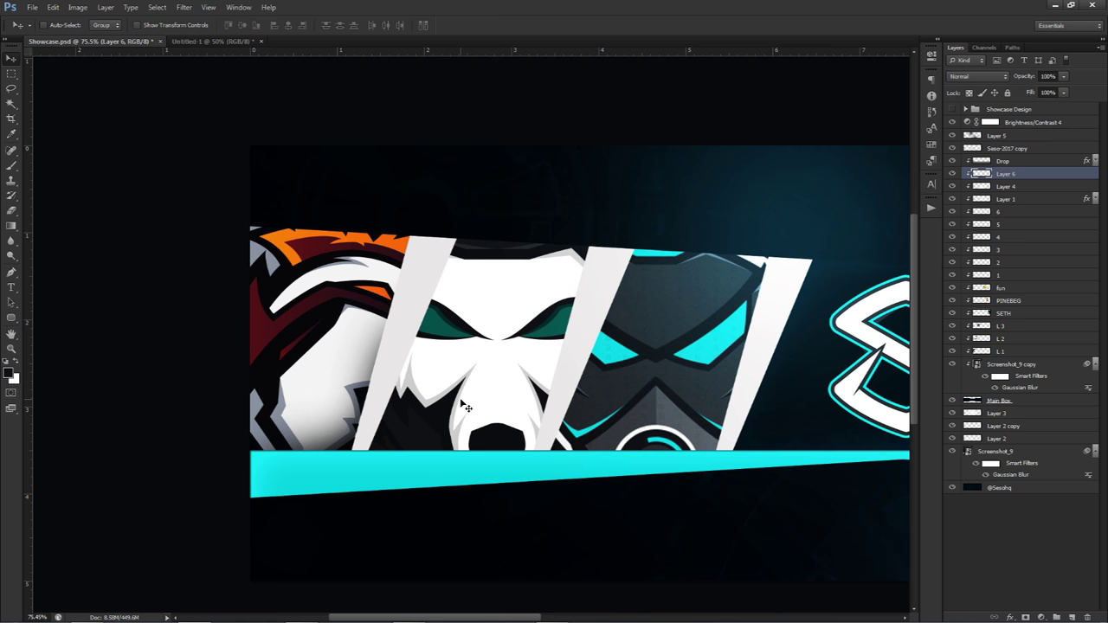
Trace a Pen path around the white bear artwork, following the first divider's right edge, and convert it to a selection
{"action": "key", "text": "p"}
{"action": "key", "text": "shift+p"}
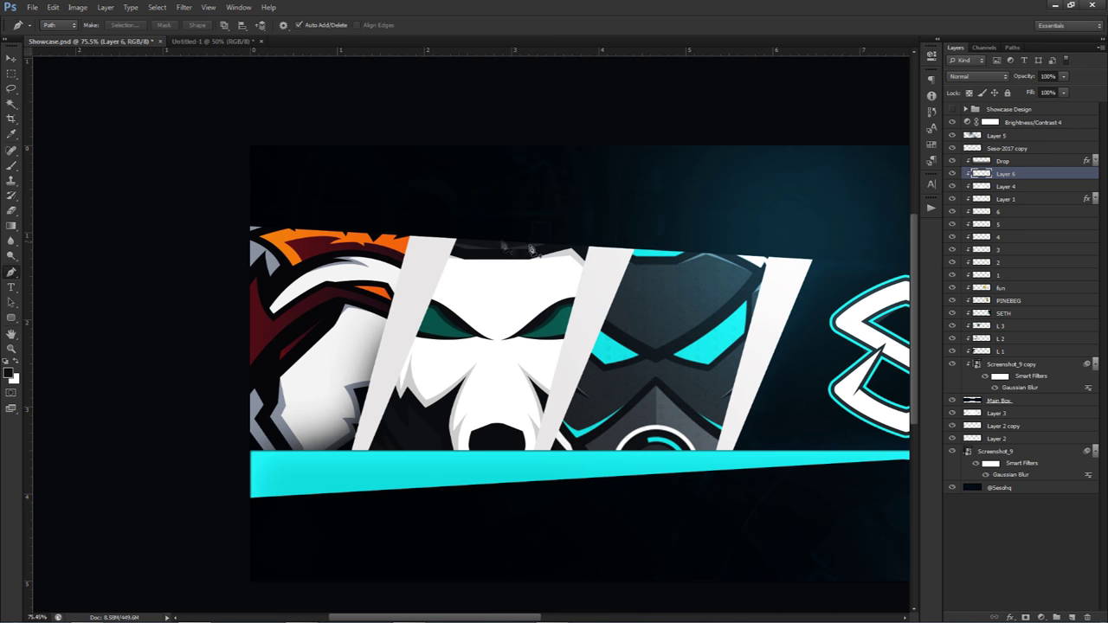
{"action": "left_click", "coordinate": [589, 249]}
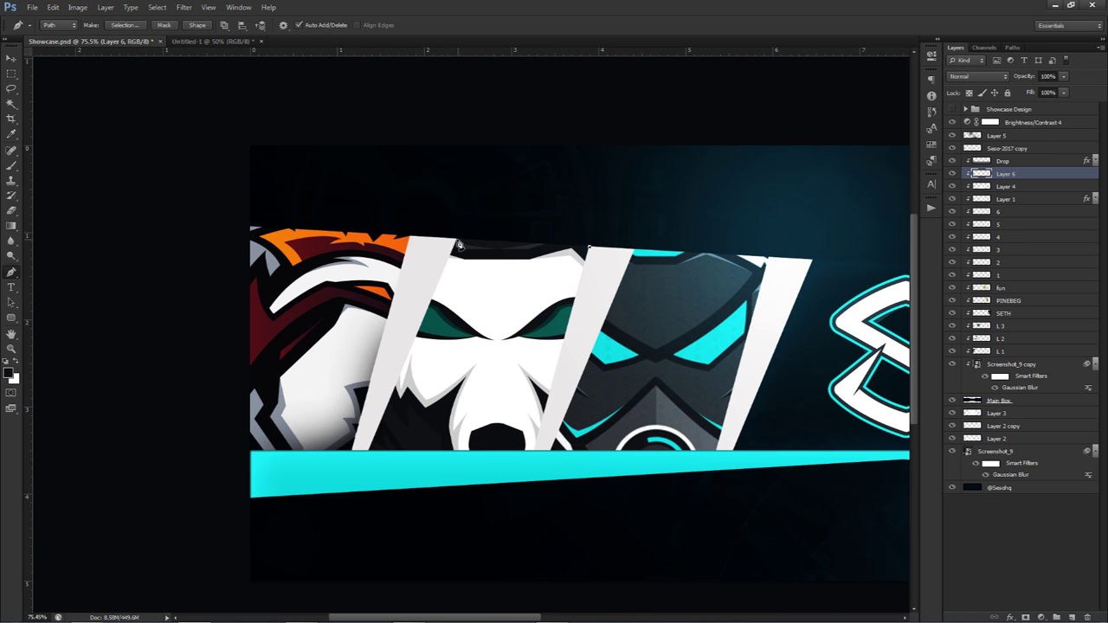
{"action": "left_click", "coordinate": [456, 240]}
{"action": "left_click", "coordinate": [369, 451]}
{"action": "left_click_drag", "start_coordinate": [639, 542], "coordinate": [649, 543]}
{"action": "right_click", "coordinate": [619, 311]}
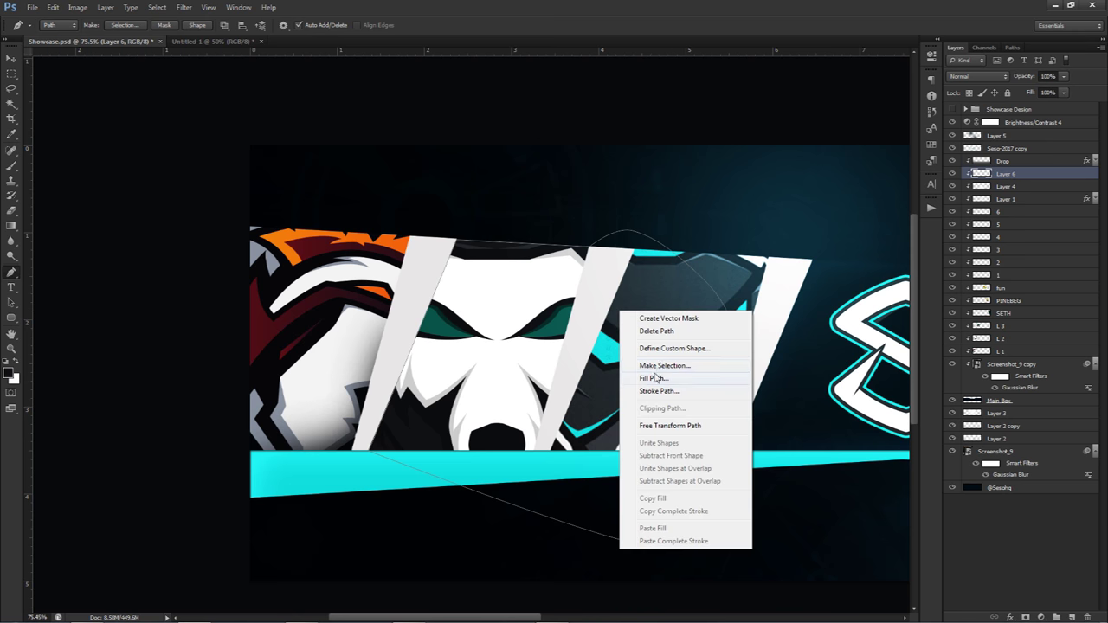
{"action": "left_click", "coordinate": [664, 366]}
{"action": "key", "text": "Return"}
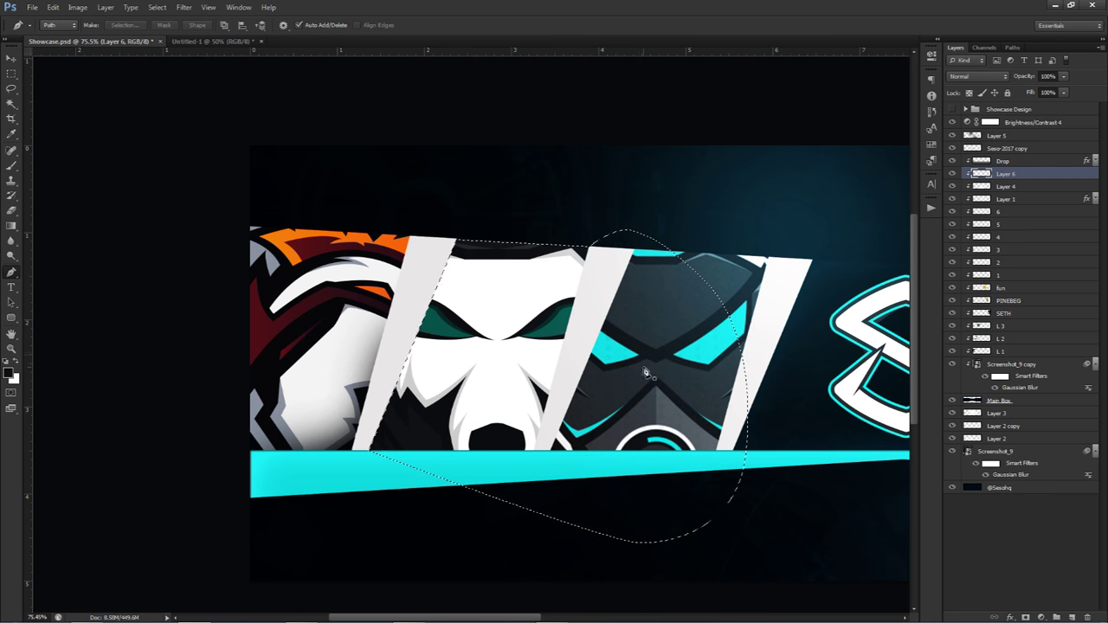
Paint a soft dark shadow over the white bear artwork along the first divider's right edge, and clear the selection
{"action": "key", "text": "b"}
{"action": "left_click_drag", "start_coordinate": [465, 201], "coordinate": [372, 303]}
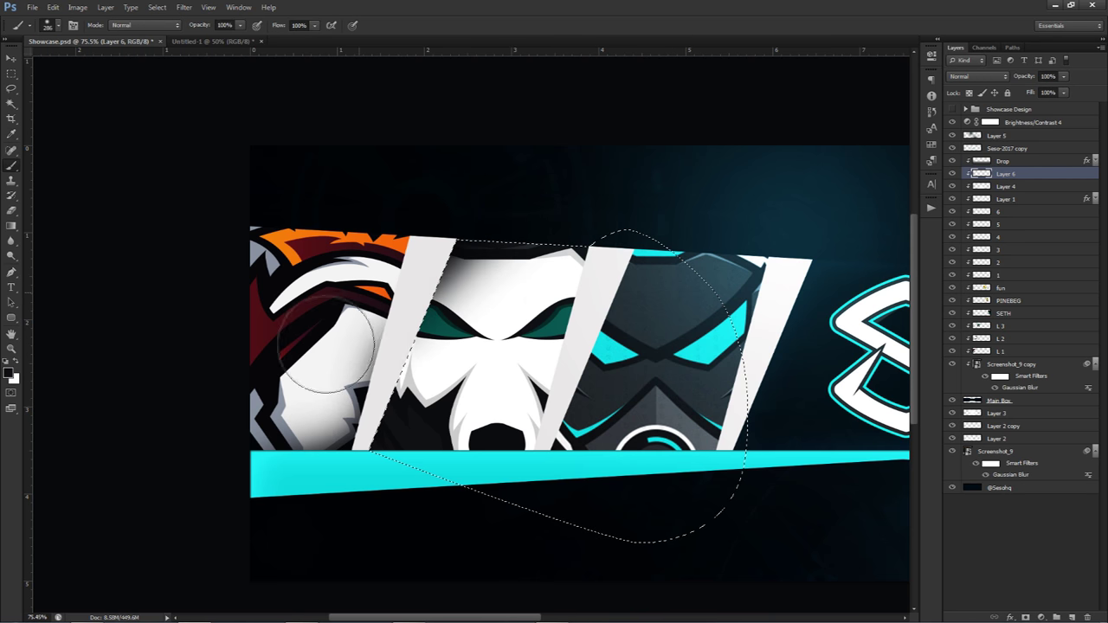
{"action": "key", "text": "ctrl+d"}
{"action": "key", "text": "v"}
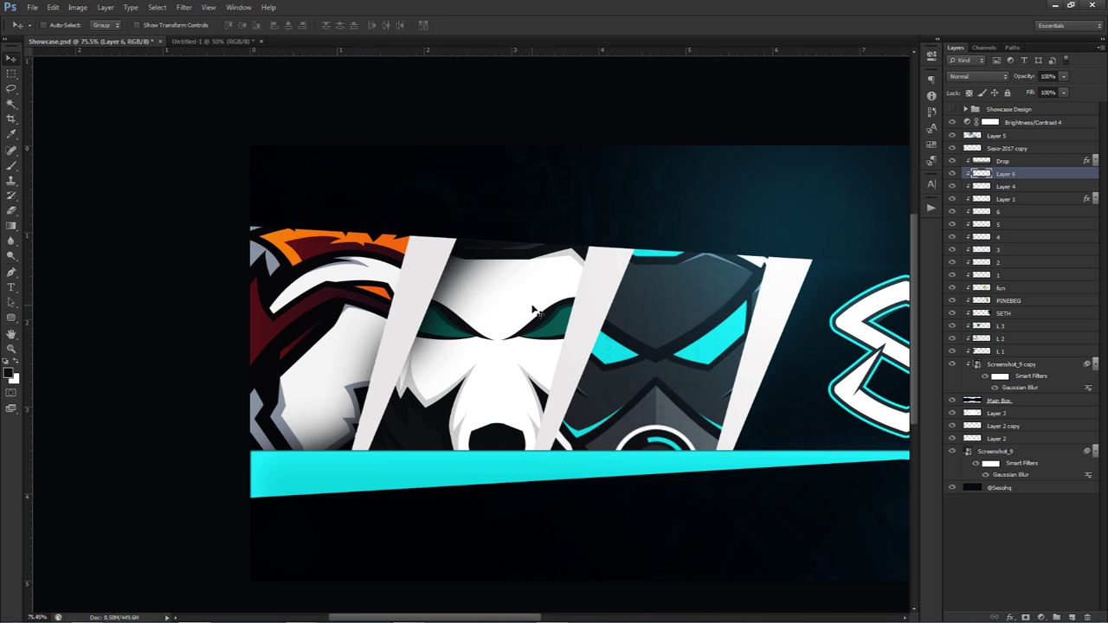
{"action": "key", "text": "ctrl+0"}
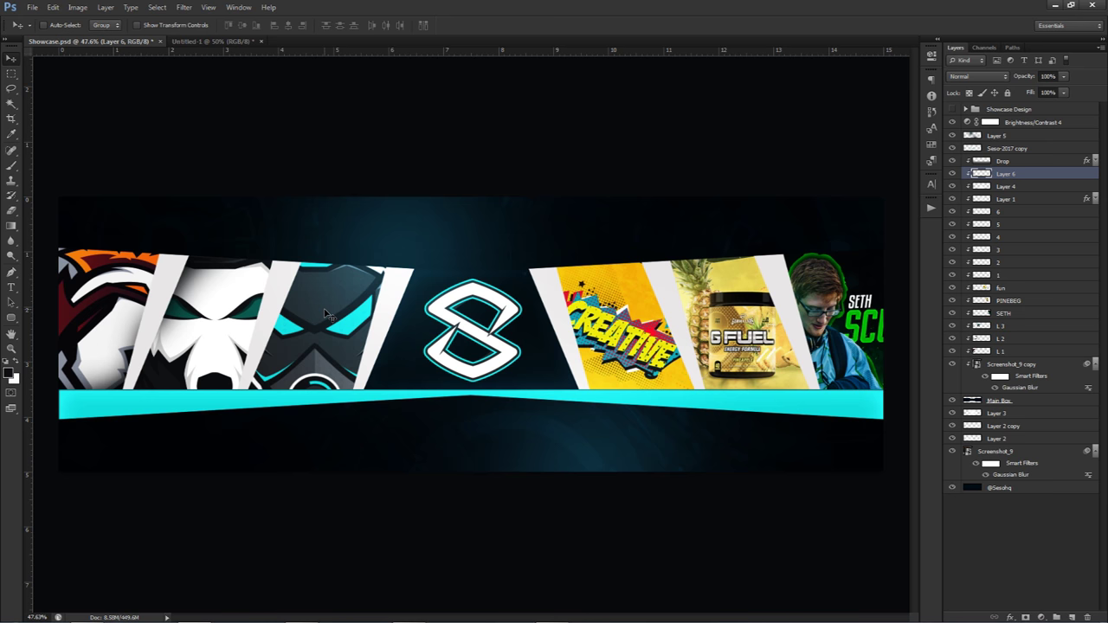
Add the centred text GRAPHIC DESIGNER below the cyan band's midpoint and move its layer above the Showcase Design group
{"action": "key", "text": "t"}
{"action": "left_click", "coordinate": [469, 430]}
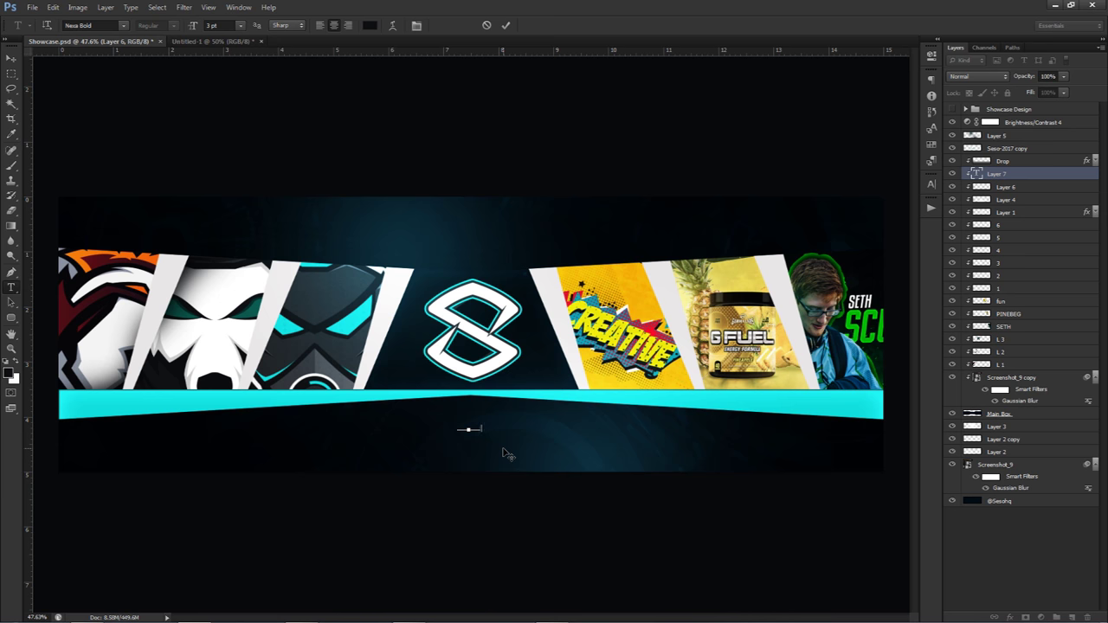
{"action": "key", "text": "ctrl+a"}
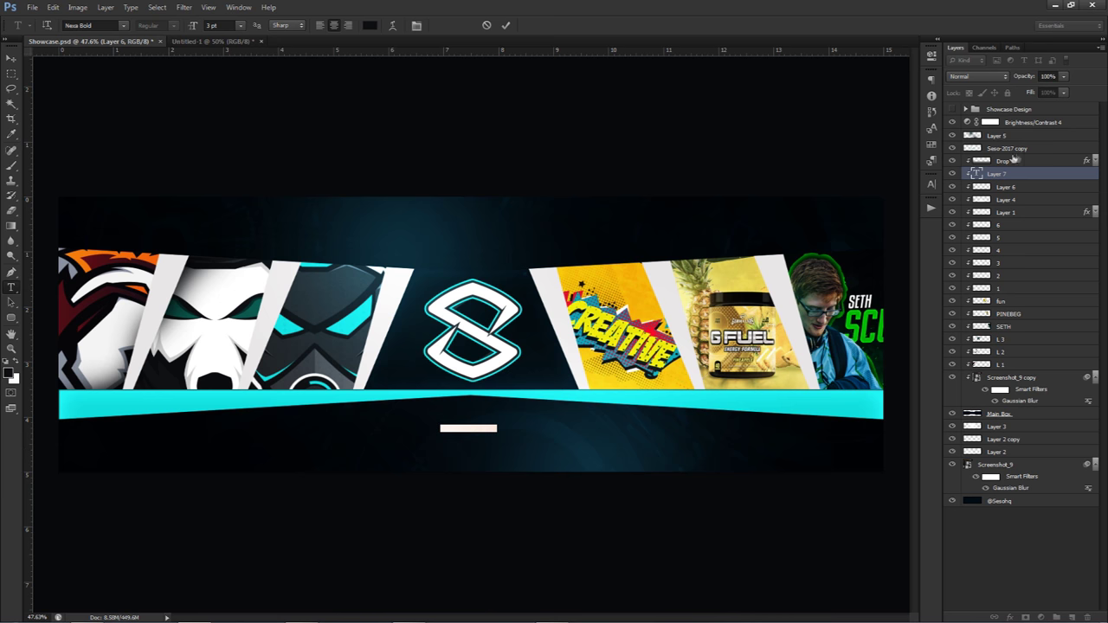
{"action": "left_click_drag", "start_coordinate": [1010, 173], "coordinate": [1004, 109]}
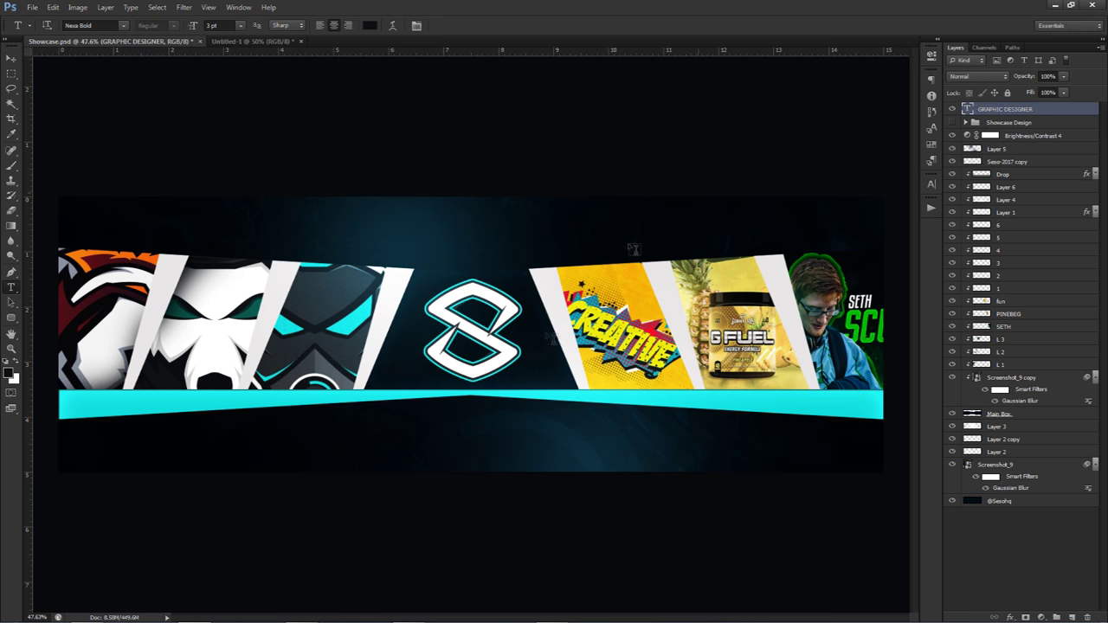
Set the GRAPHIC DESIGNER text colour to white by sampling it from the central logo
{"action": "left_click", "coordinate": [370, 26]}
{"action": "left_click", "coordinate": [663, 299]}
{"action": "left_click", "coordinate": [591, 280]}
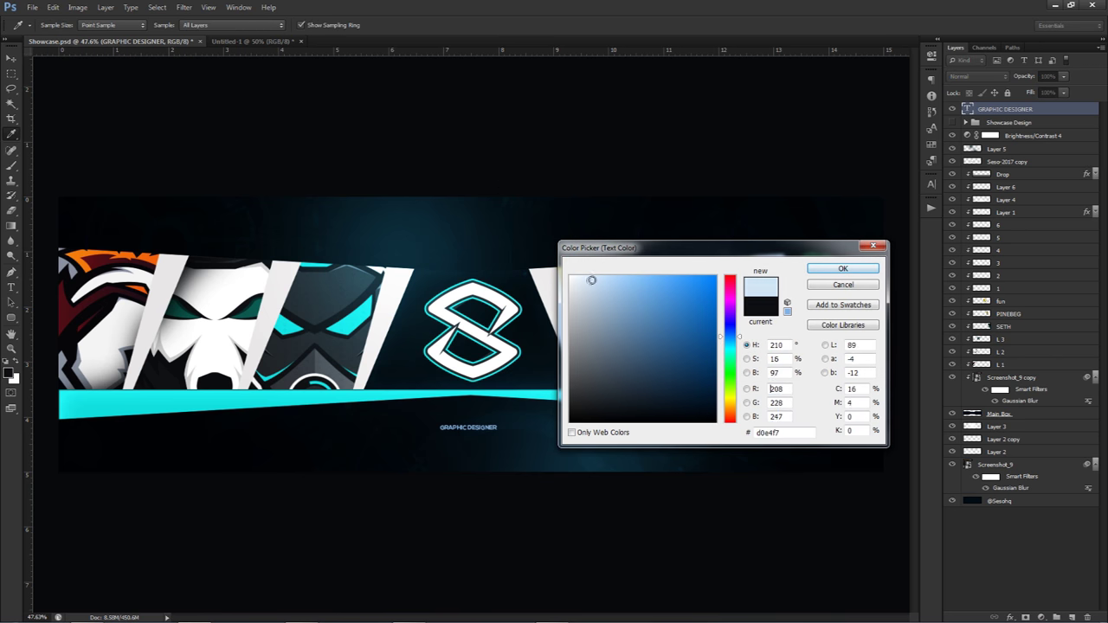
{"action": "left_click", "coordinate": [511, 306]}
{"action": "left_click", "coordinate": [831, 270]}
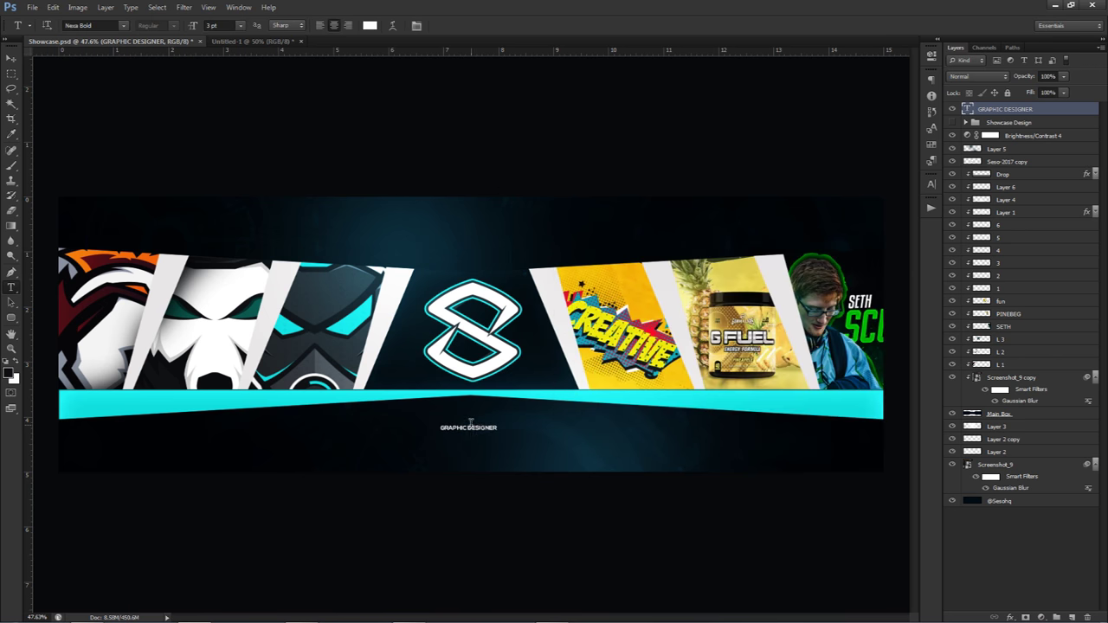
Change the GRAPHIC DESIGNER text to the Built Titling font at 9 pt
{"action": "triple_click", "coordinate": [467, 423]}
{"action": "left_click", "coordinate": [91, 26]}
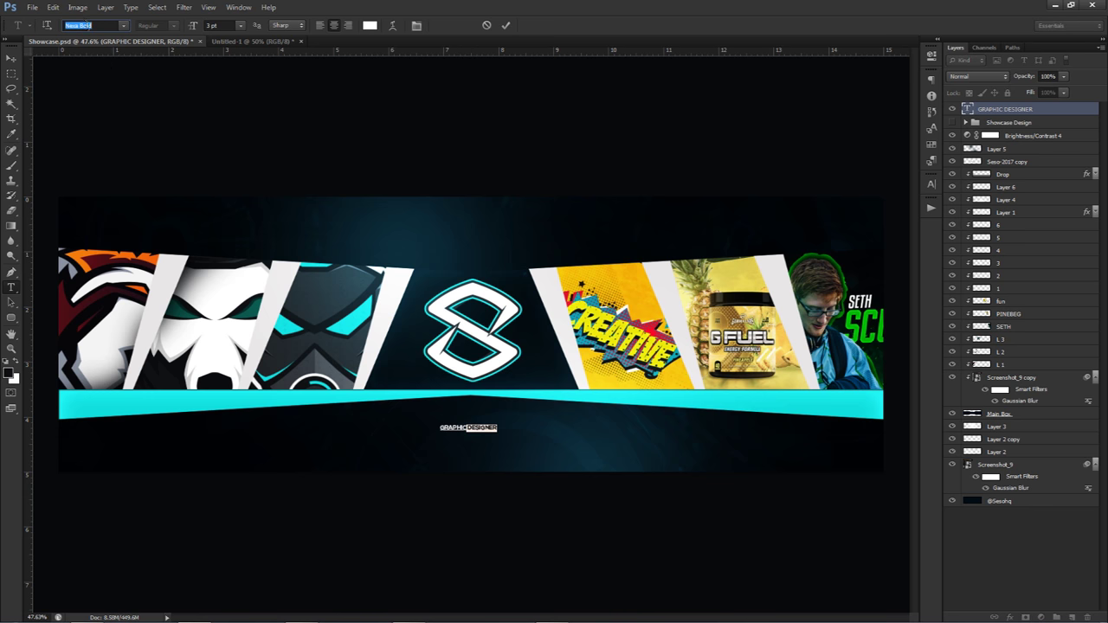
{"action": "key", "text": "ctrl+a"}
{"action": "key", "text": "Return"}
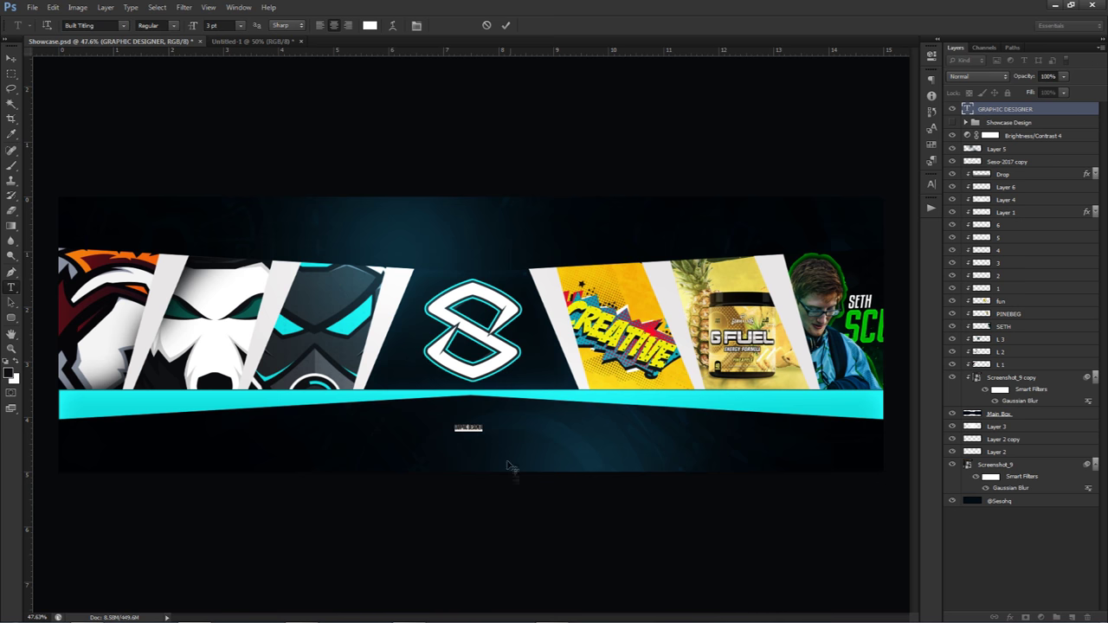
{"action": "left_click", "coordinate": [217, 24]}
{"action": "scroll", "coordinate": [218, 24], "scroll_direction": "up", "scroll_amount": 6}
Make the word DESIGNER bold and remove the space between the two words
{"action": "left_click", "coordinate": [459, 423]}
{"action": "left_click_drag", "start_coordinate": [468, 424], "coordinate": [526, 427]}
{"action": "left_click", "coordinate": [154, 25]}
{"action": "scroll", "coordinate": [154, 25], "scroll_direction": "down", "scroll_amount": 2}
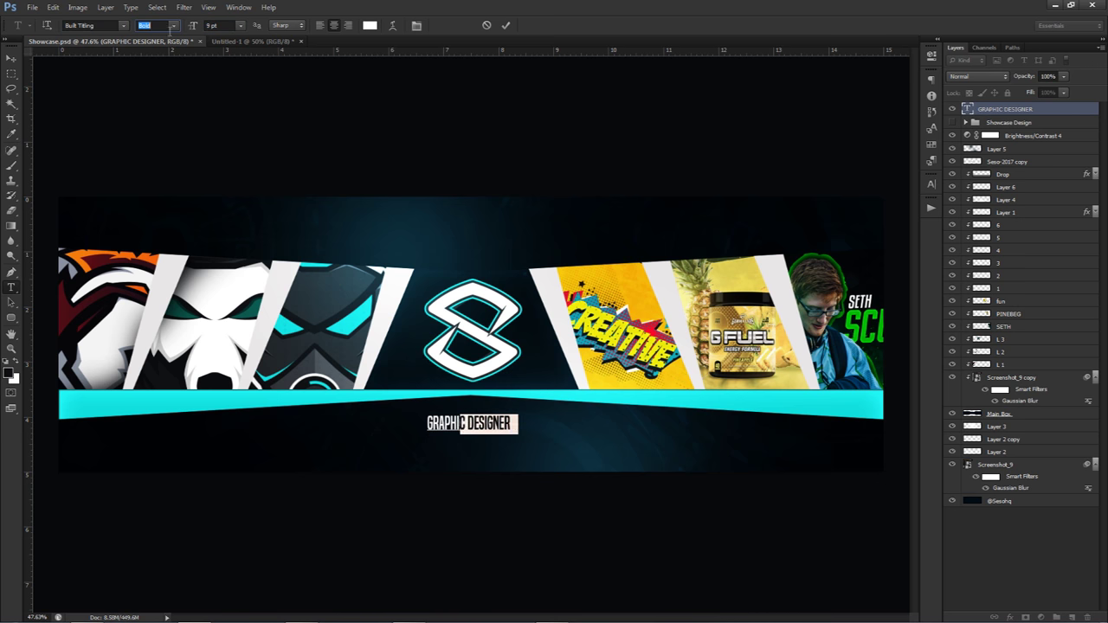
{"action": "left_click", "coordinate": [464, 421]}
{"action": "key", "text": "BackSpace"}
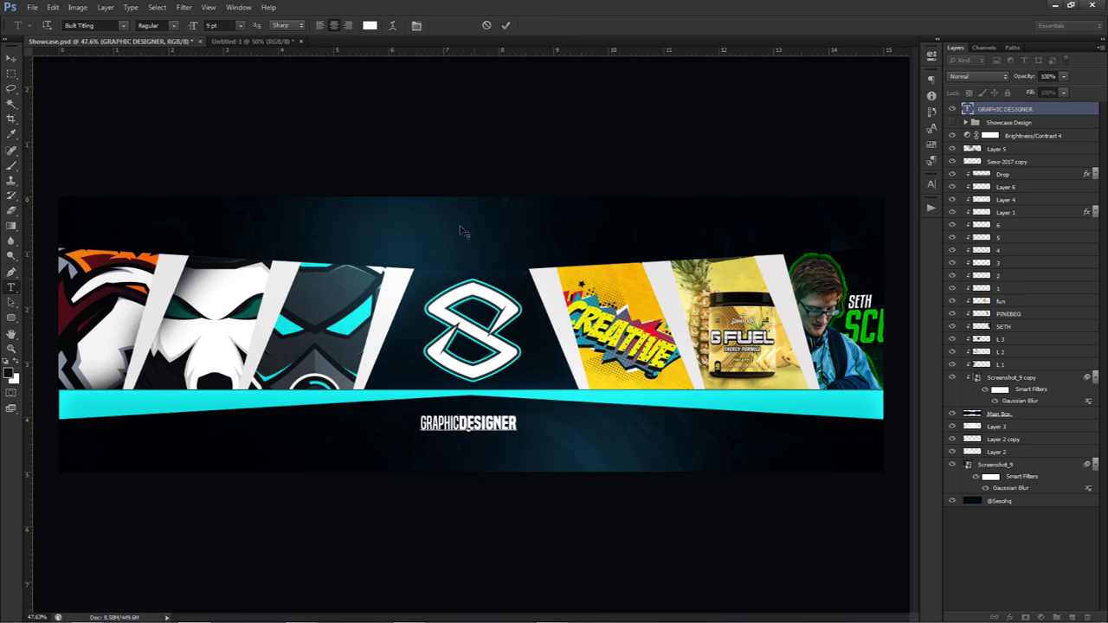
Reduce the whole GRAPHICDESIGNER text to 8 pt and commit the edit
{"action": "key", "text": "ctrl+a"}
{"action": "left_click", "coordinate": [227, 25]}
{"action": "scroll", "coordinate": [227, 25], "scroll_direction": "down", "scroll_amount": 1}
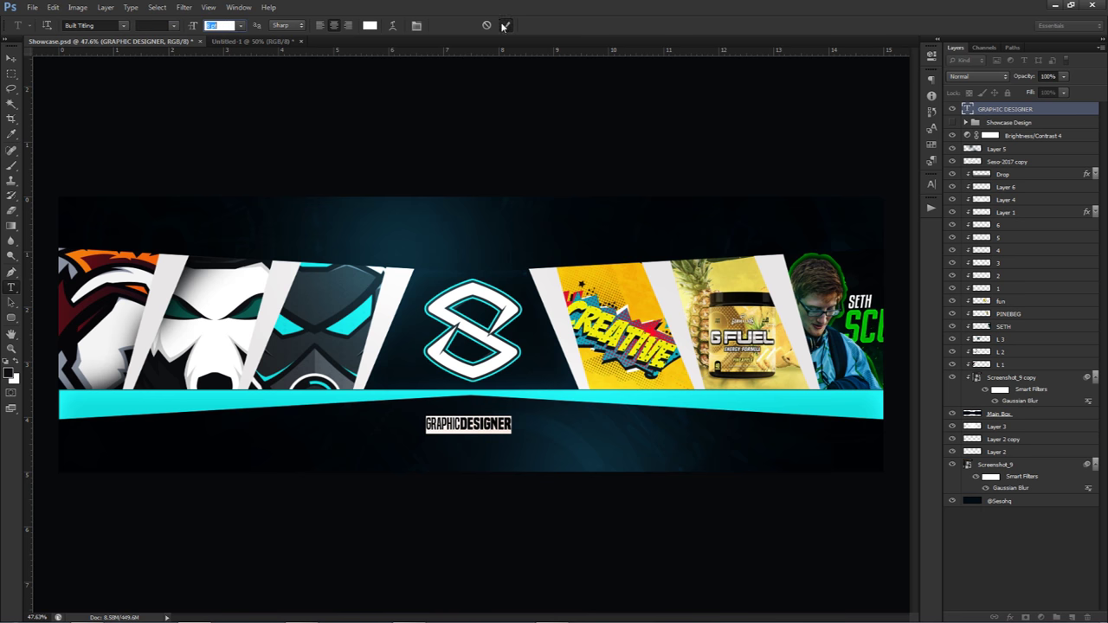
{"action": "left_click", "coordinate": [506, 26]}
Show the guides and duplicate the GRAPHICDESIGNER text directly beneath the original, centred on the vertical guide
{"action": "key", "text": "ctrl+;"}
{"action": "key", "text": "v"}
{"action": "left_click_drag", "start_coordinate": [505, 424], "coordinate": [500, 440]}
{"action": "key", "text": "ctrl+t"}
{"action": "key", "text": "Return"}
{"action": "key", "text": "ctrl+z"}
{"action": "key", "text": "t"}
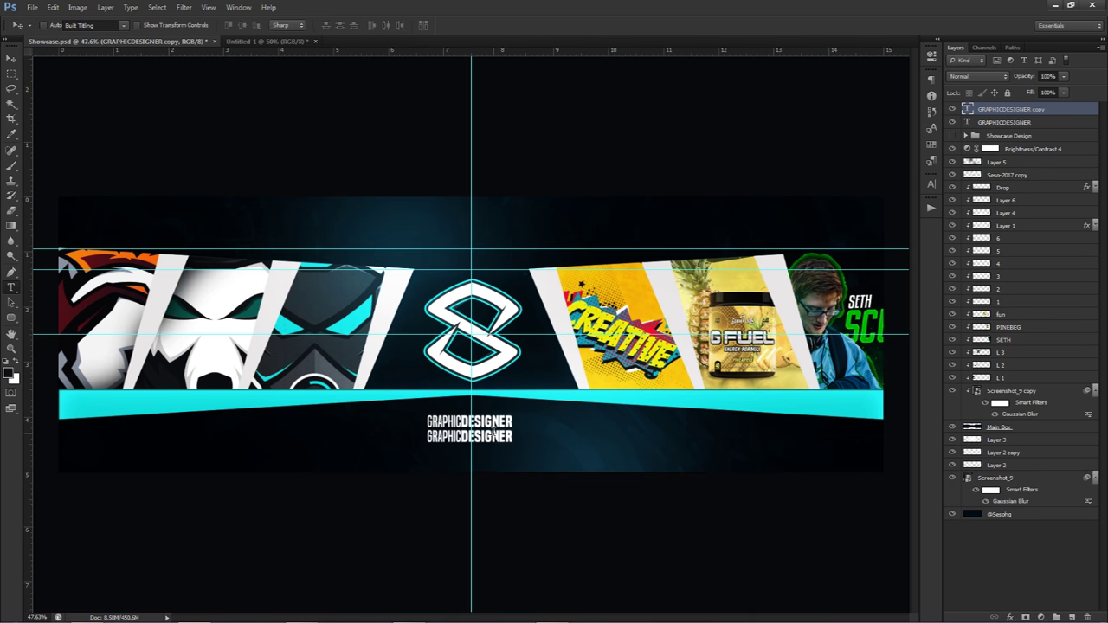
{"action": "left_click", "coordinate": [496, 437]}
{"action": "key", "text": "ctrl+a"}
{"action": "key", "text": "ctrl+a"}
{"action": "type", "text": "WWW.SESOHQ.COM"}
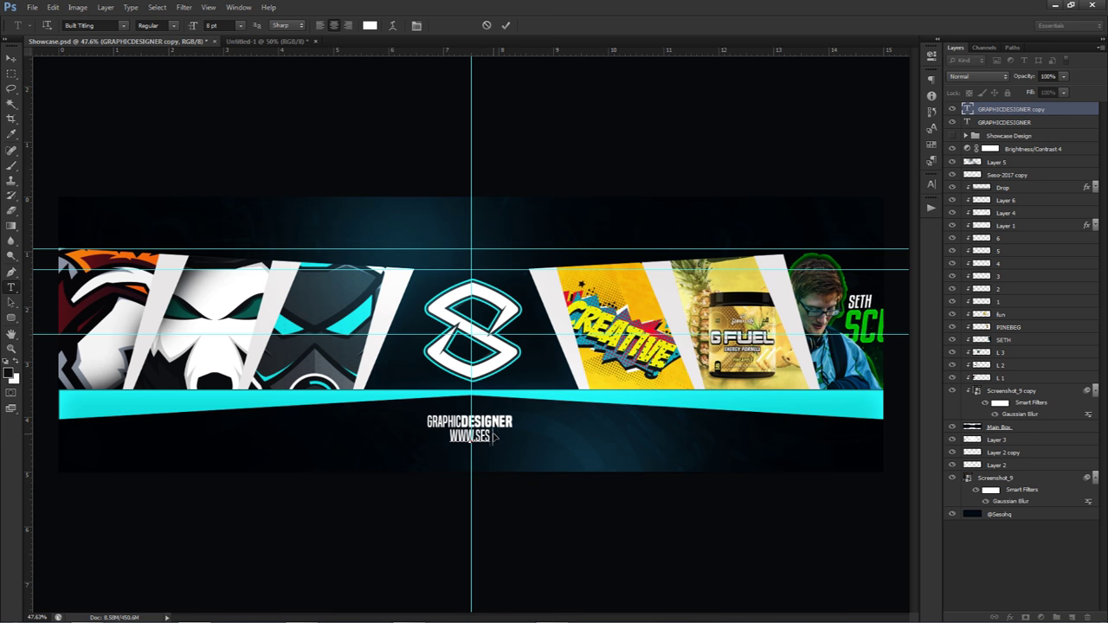
{"action": "key", "text": "ctrl+a"}
{"action": "left_click", "coordinate": [91, 26]}
{"action": "left_click", "coordinate": [91, 26]}
{"action": "type", "text": "Nexa Bold"}
{"action": "key", "text": "Return"}
{"action": "left_click", "coordinate": [212, 24]}
{"action": "scroll", "coordinate": [212, 24], "scroll_direction": "down", "scroll_amount": 3}
{"action": "key", "text": "Down"}
{"action": "key", "text": "Down"}
{"action": "key", "text": "Down"}
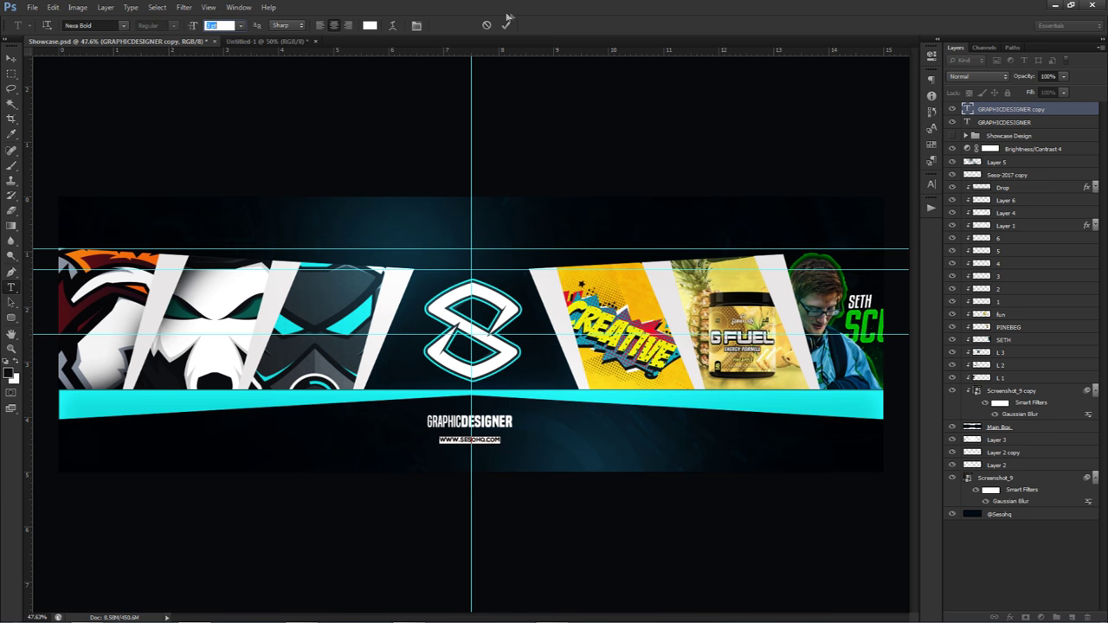
Colour the web address cyan 20f3f2 by sampling the band, and commit the text
{"action": "left_click", "coordinate": [370, 25]}
{"action": "left_click", "coordinate": [397, 390]}
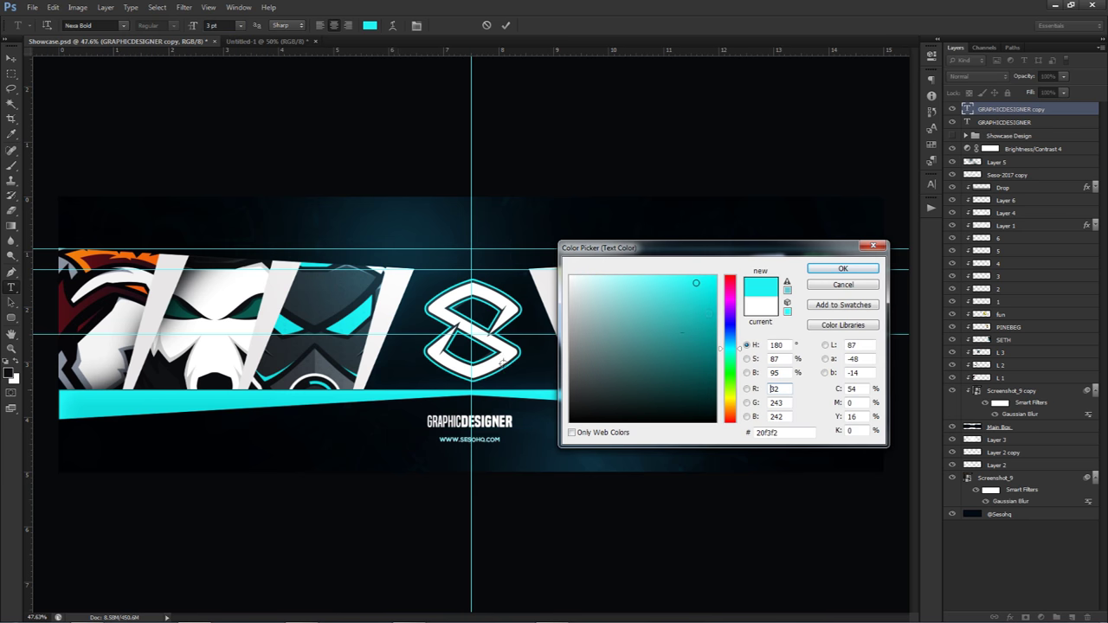
{"action": "left_click", "coordinate": [823, 270]}
{"action": "left_click", "coordinate": [505, 25]}
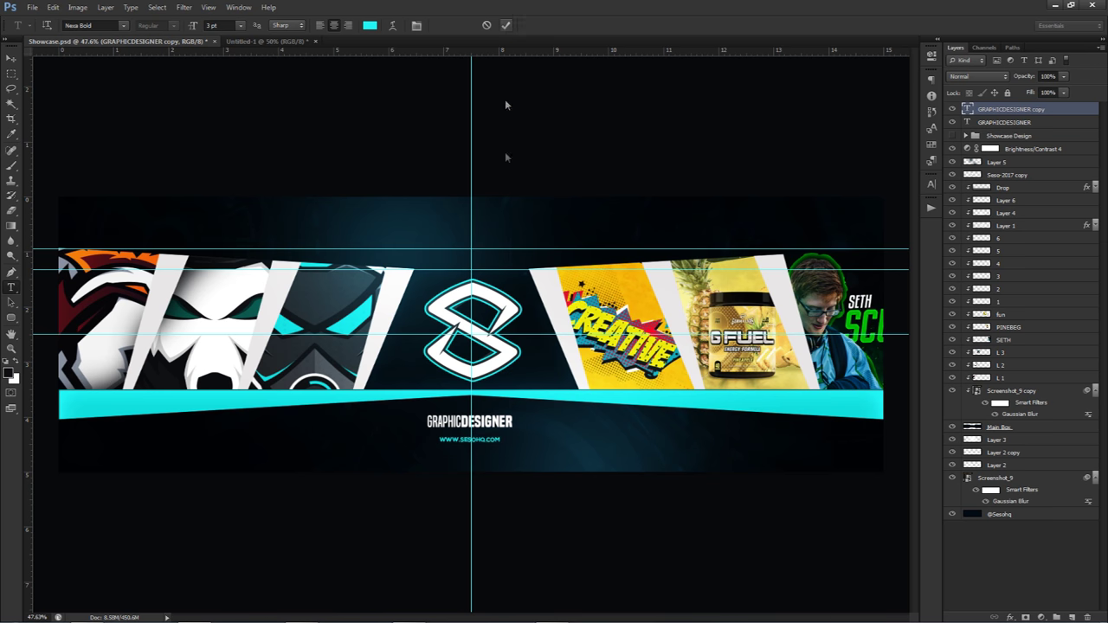
Hide the guides and move the web address up so it sits closely beneath GRAPHICDESIGNER
{"action": "key", "text": "v"}
{"action": "left_click_drag", "start_coordinate": [514, 399], "coordinate": [510, 394]}
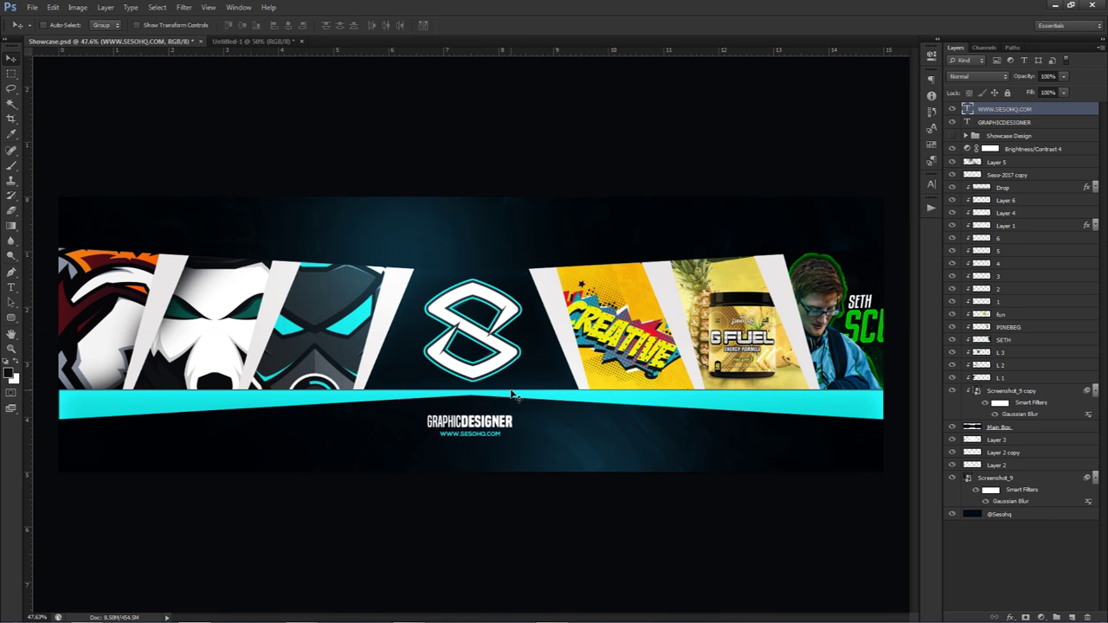
{"action": "key", "text": "Up"}
{"action": "key", "text": "Up"}
{"action": "key", "text": "Up"}
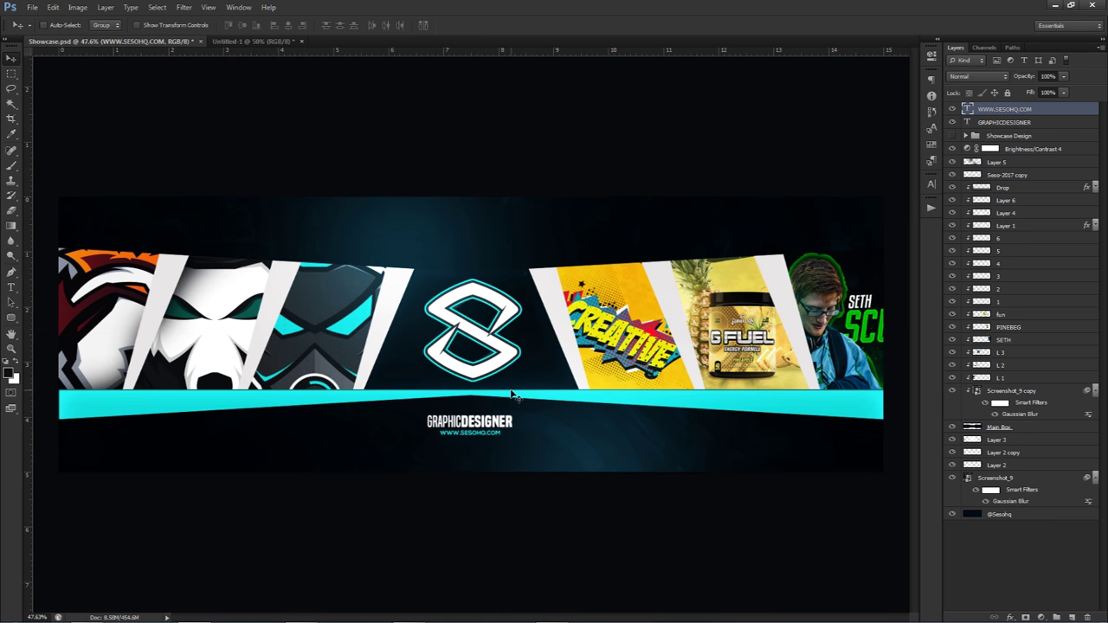